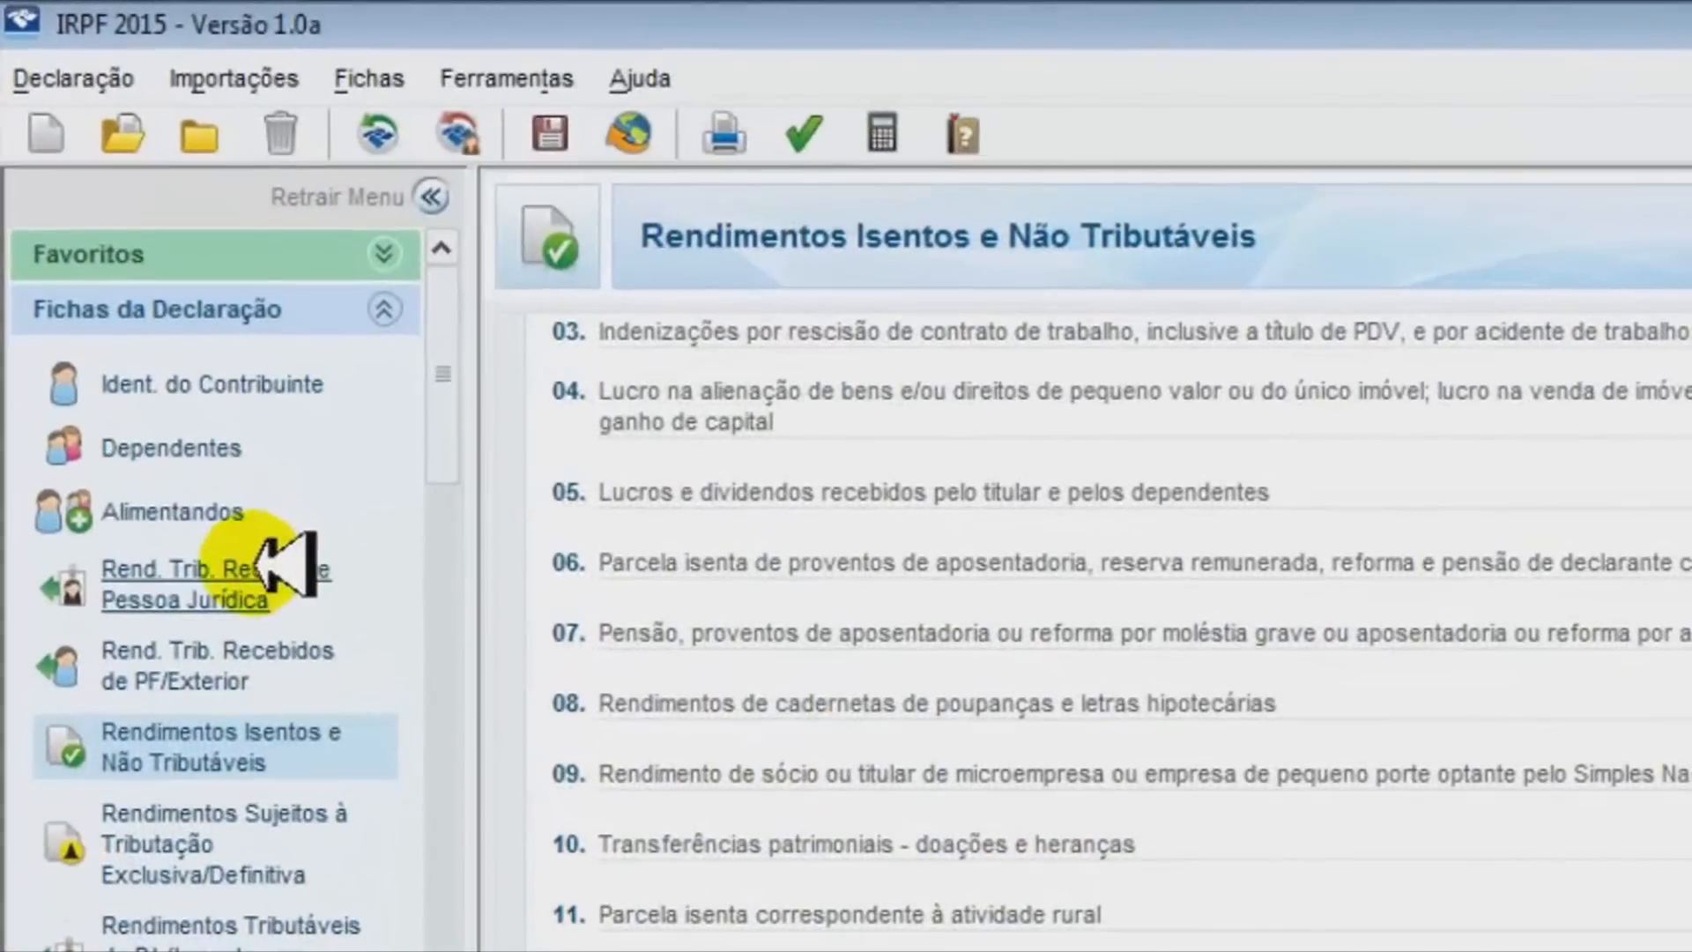
Open the Rend. Trib. Receb. de Pessoa Jurídica sheet for the taxpayer from the sidebar
{"action": "left_click", "coordinate": [130, 328]}
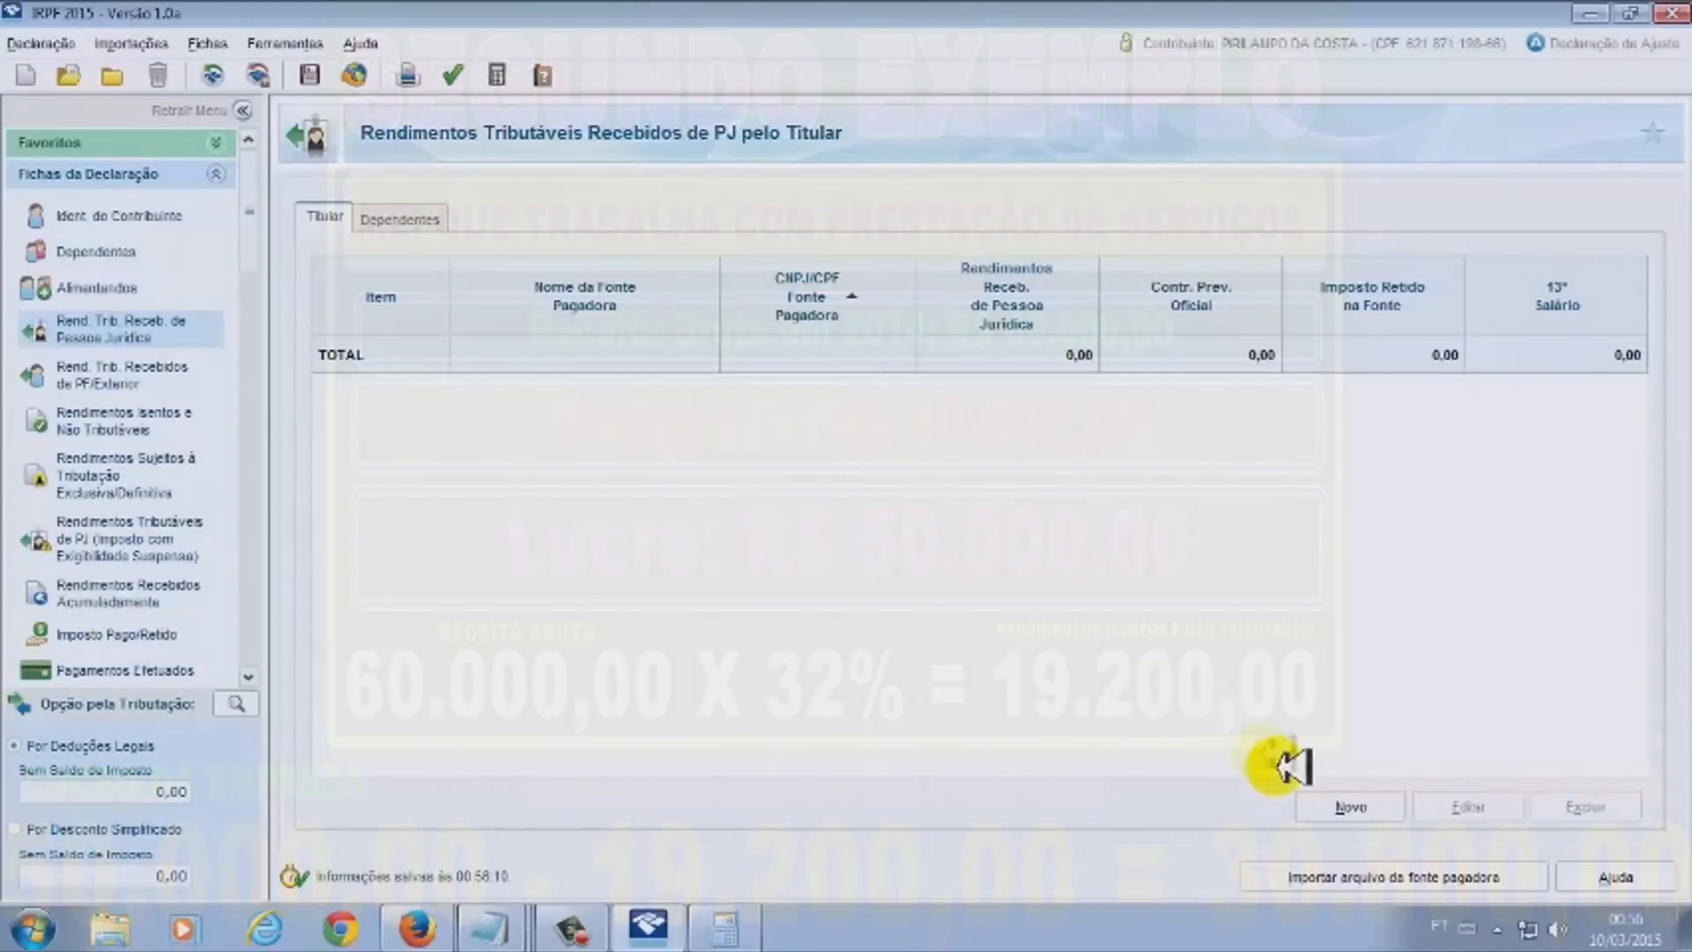
Create a new payer entry named 'ad' with 30.800,00 received from a legal entity
{"action": "left_click", "coordinate": [1355, 804]}
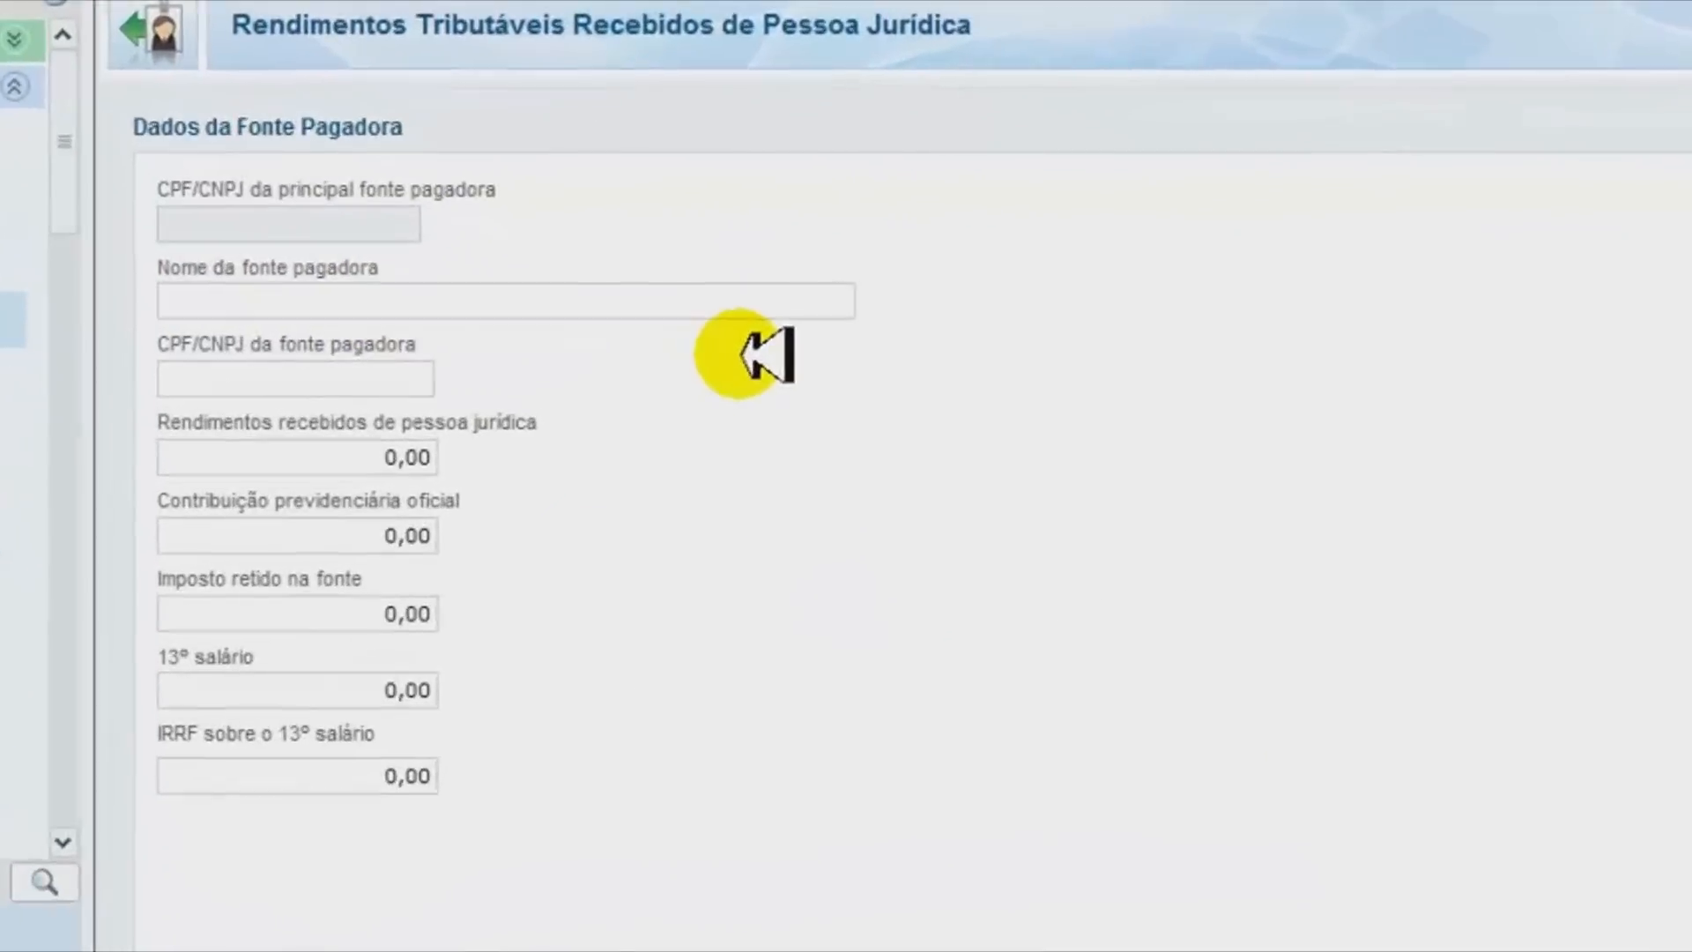
{"action": "type", "text": "asd"}
{"action": "key", "text": "BackSpace"}
{"action": "key", "text": "BackSpace"}
{"action": "type", "text": "d"}
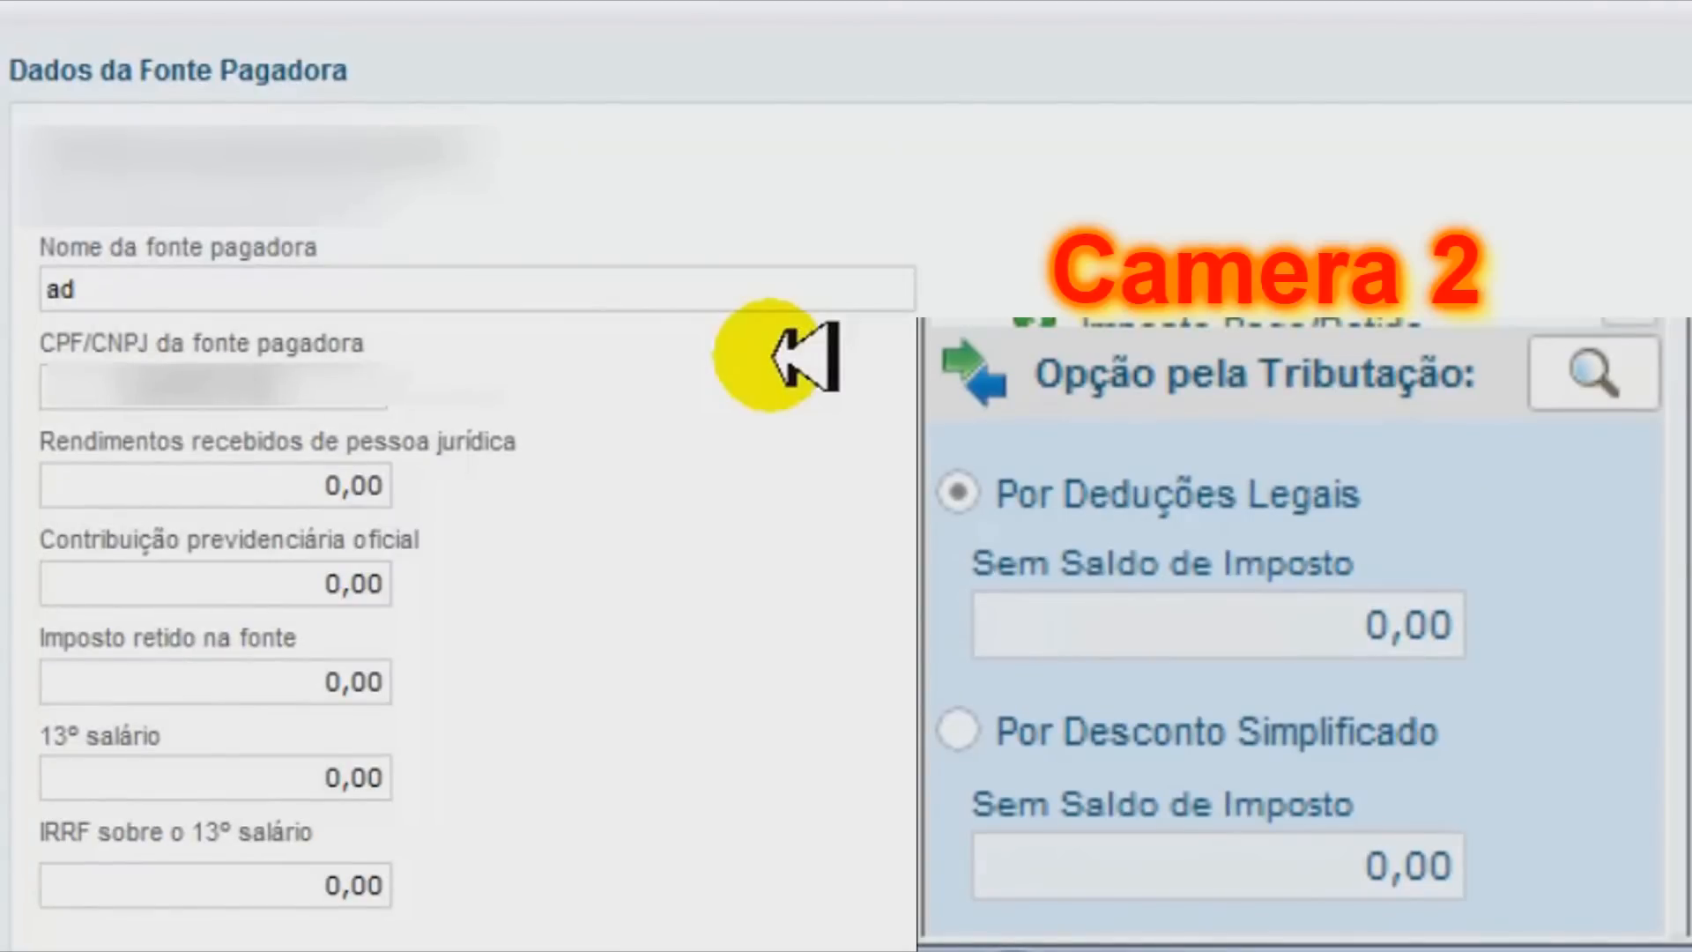
{"action": "key", "text": "Tab"}
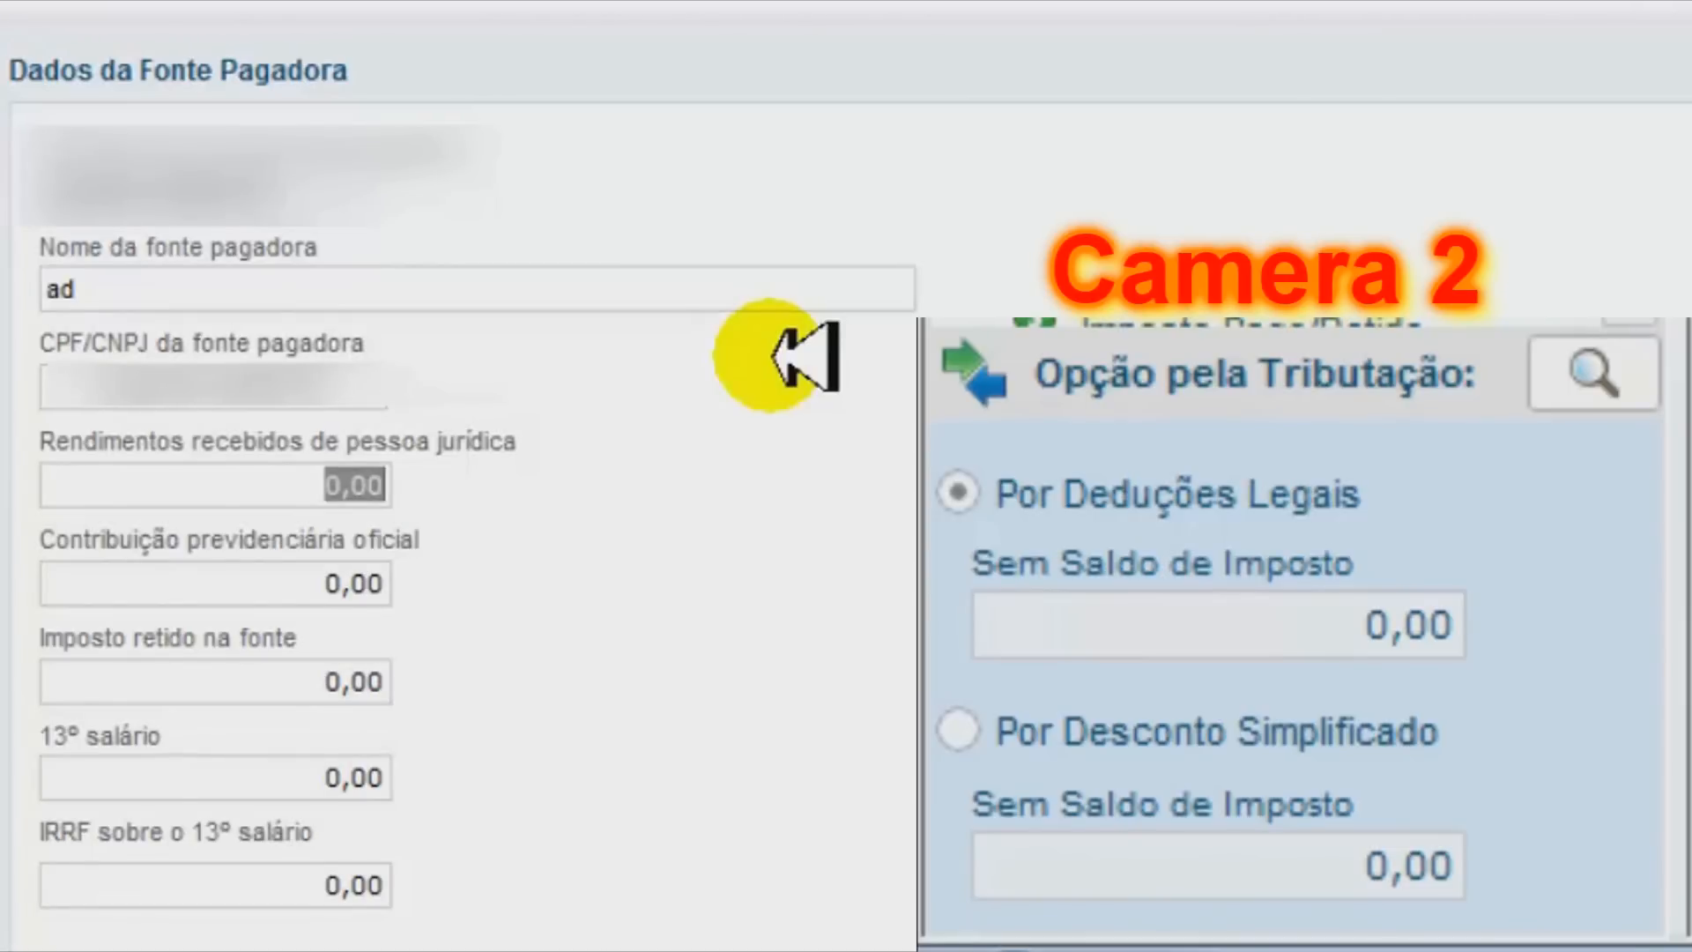
{"action": "type", "text": "30"}
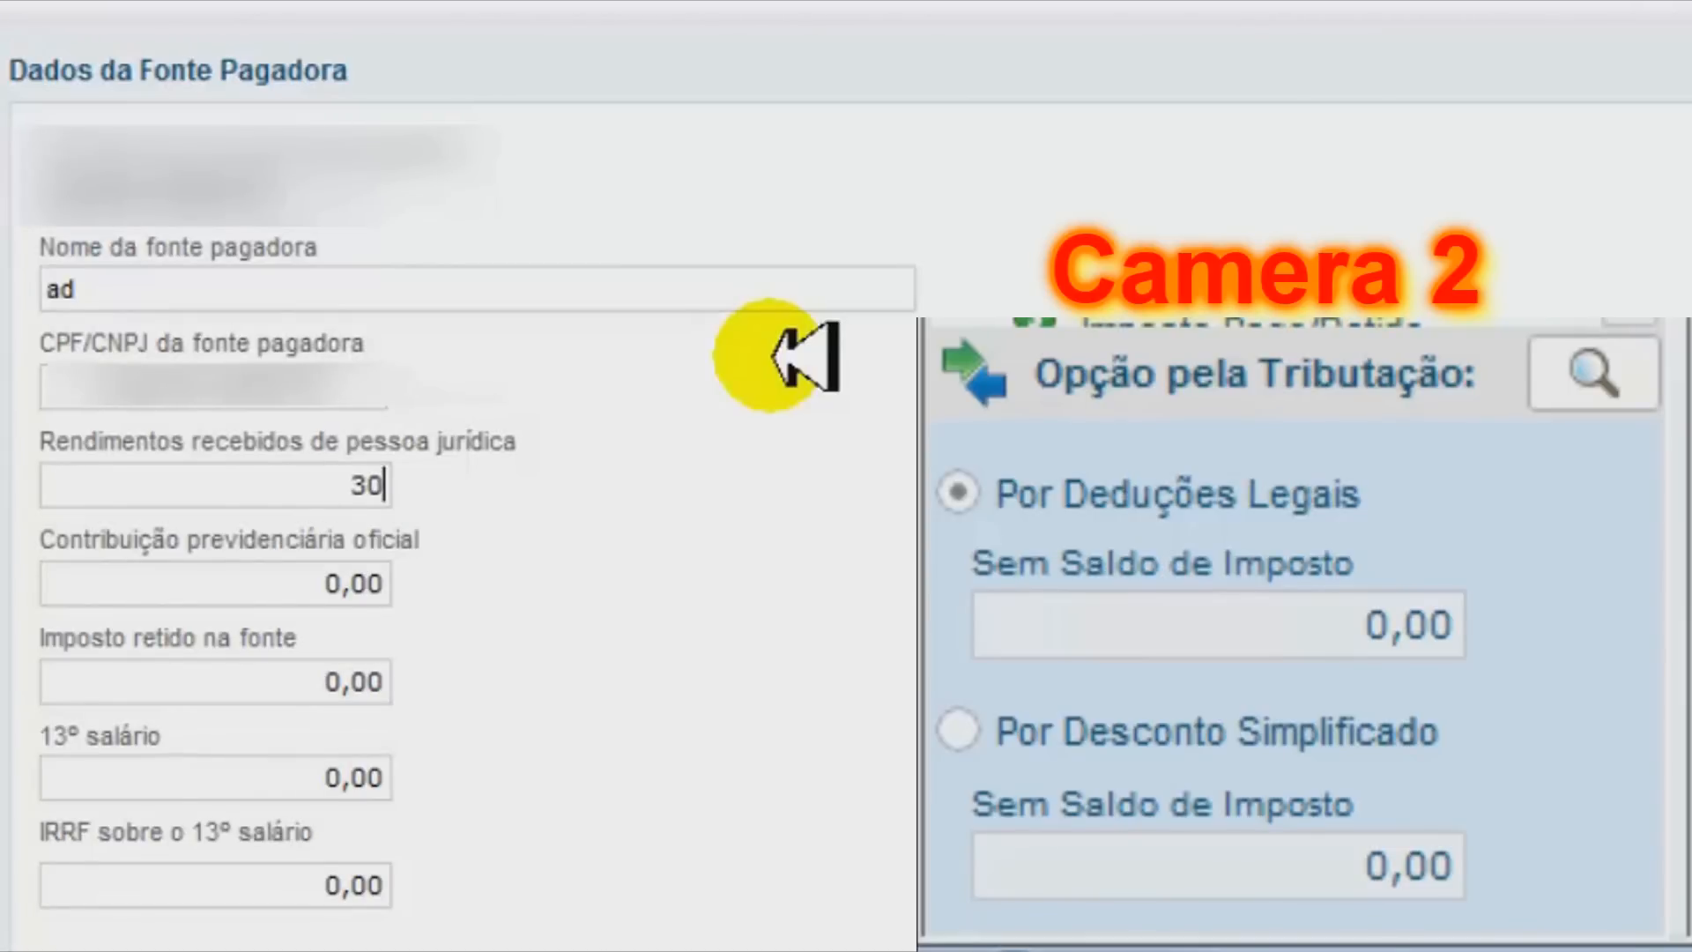
{"action": "type", "text": ".800,00"}
{"action": "key", "text": "Tab"}
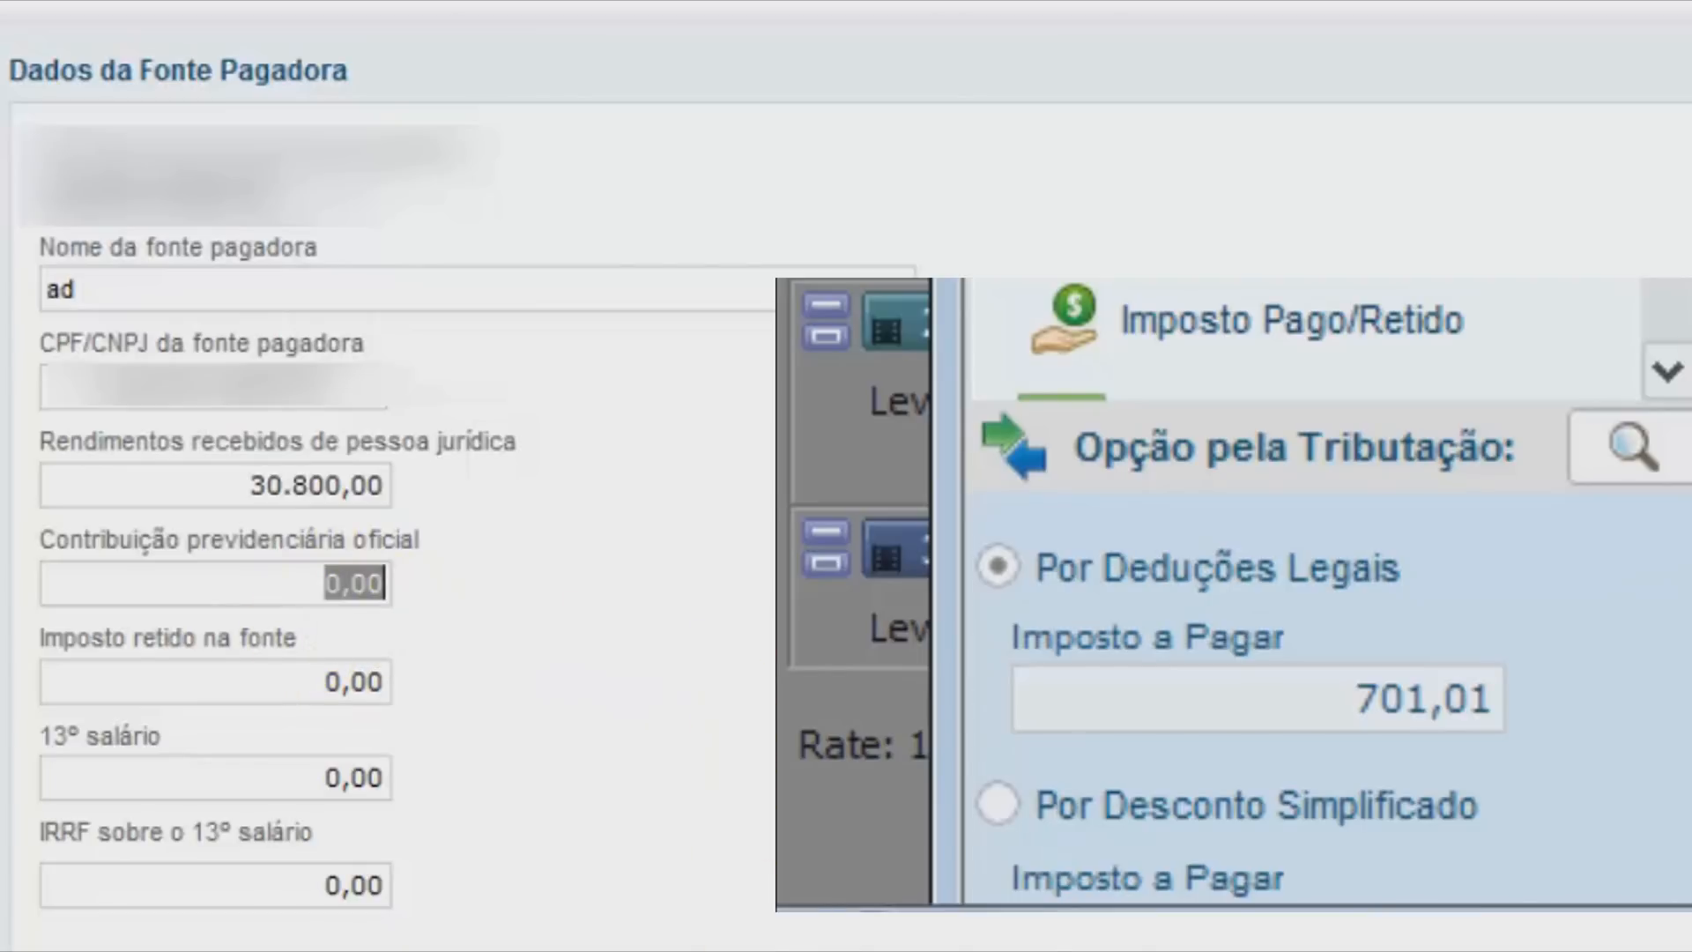
Enter 434,40 as the official pension contribution for payer ad and review the withheld-tax field
{"action": "key", "text": "alt+Tab"}
{"action": "key", "text": "alt+Tab"}
{"action": "type", "text": "434,40"}
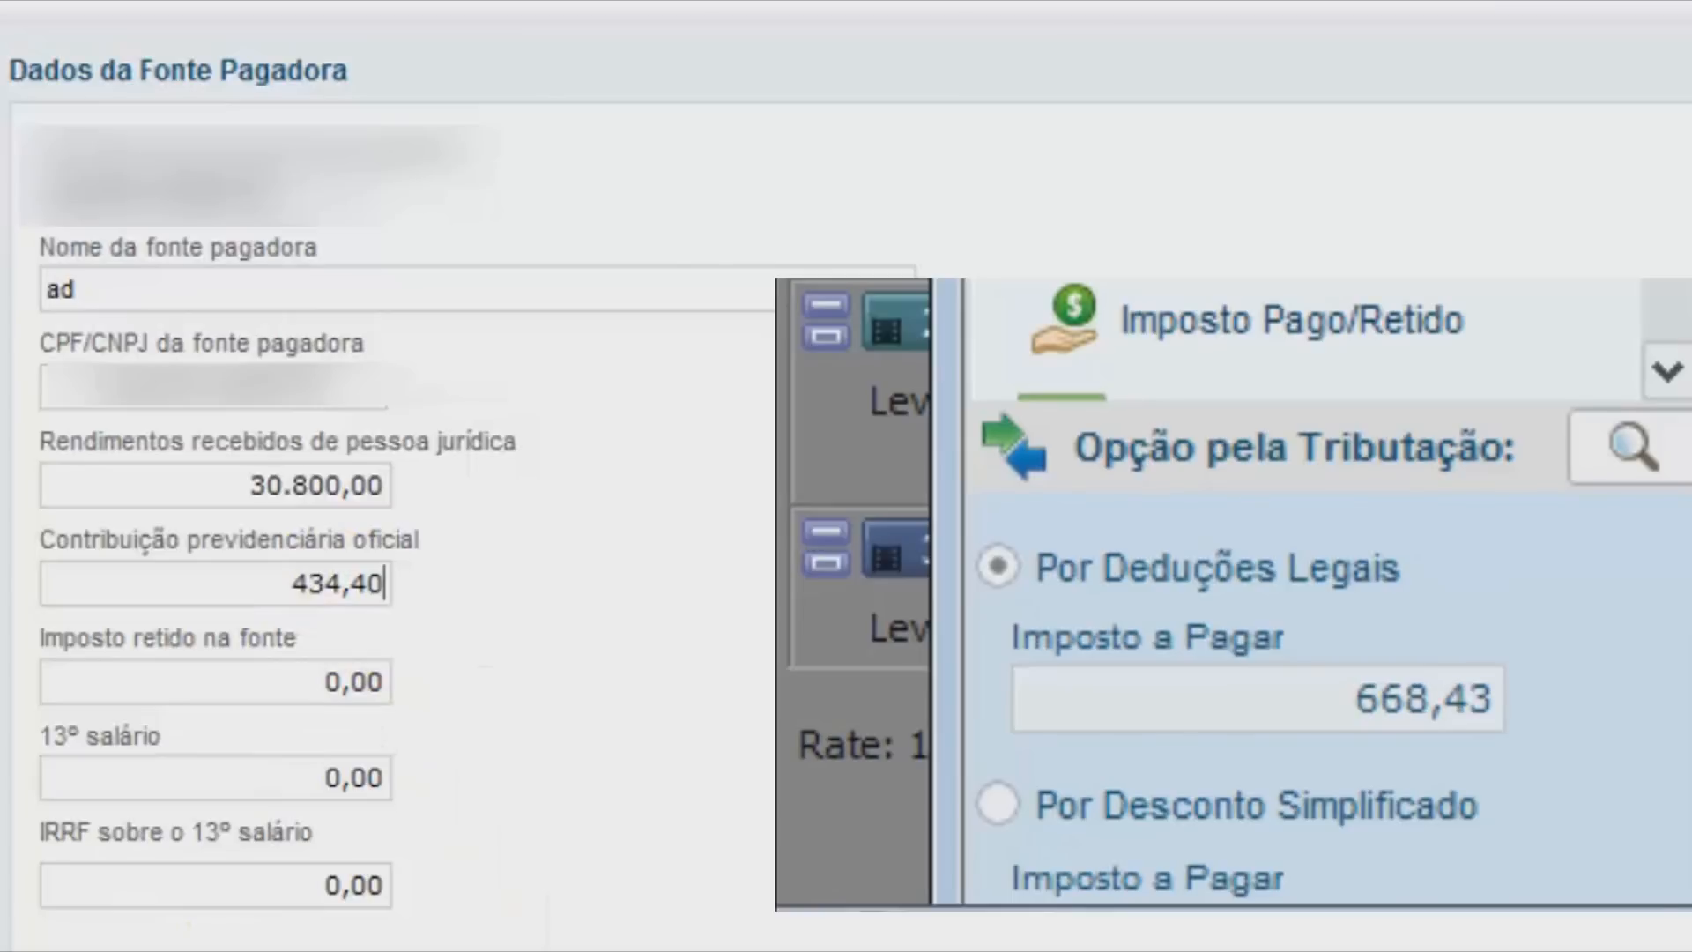
{"action": "key", "text": "Tab"}
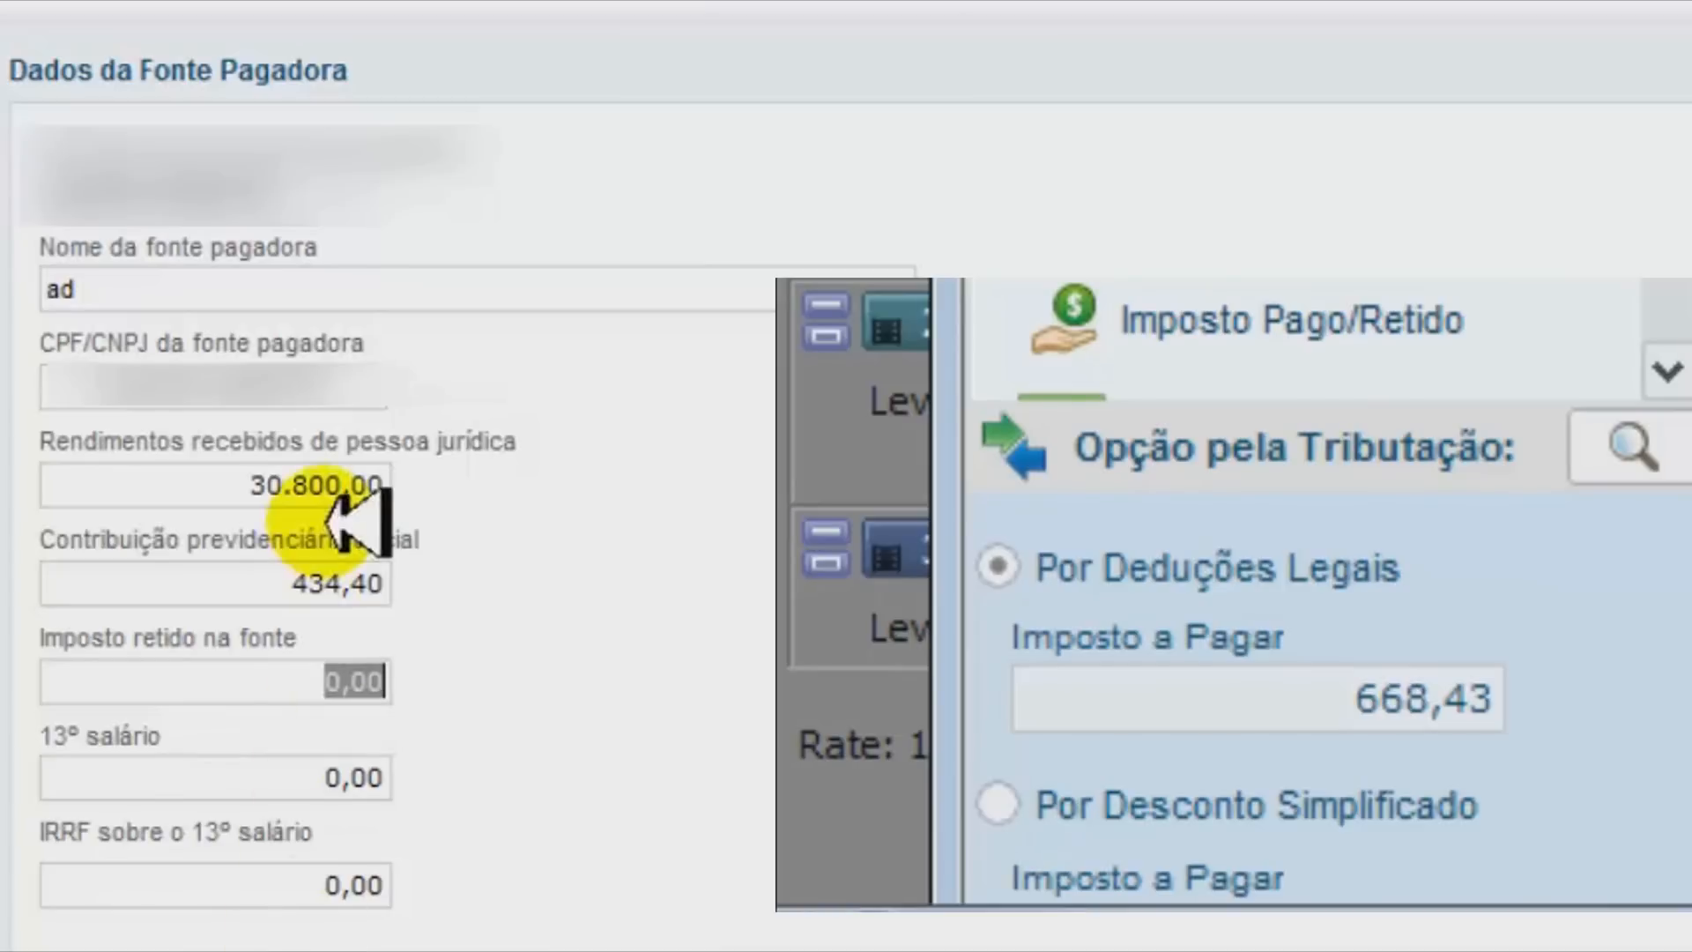
{"action": "left_click", "coordinate": [299, 578]}
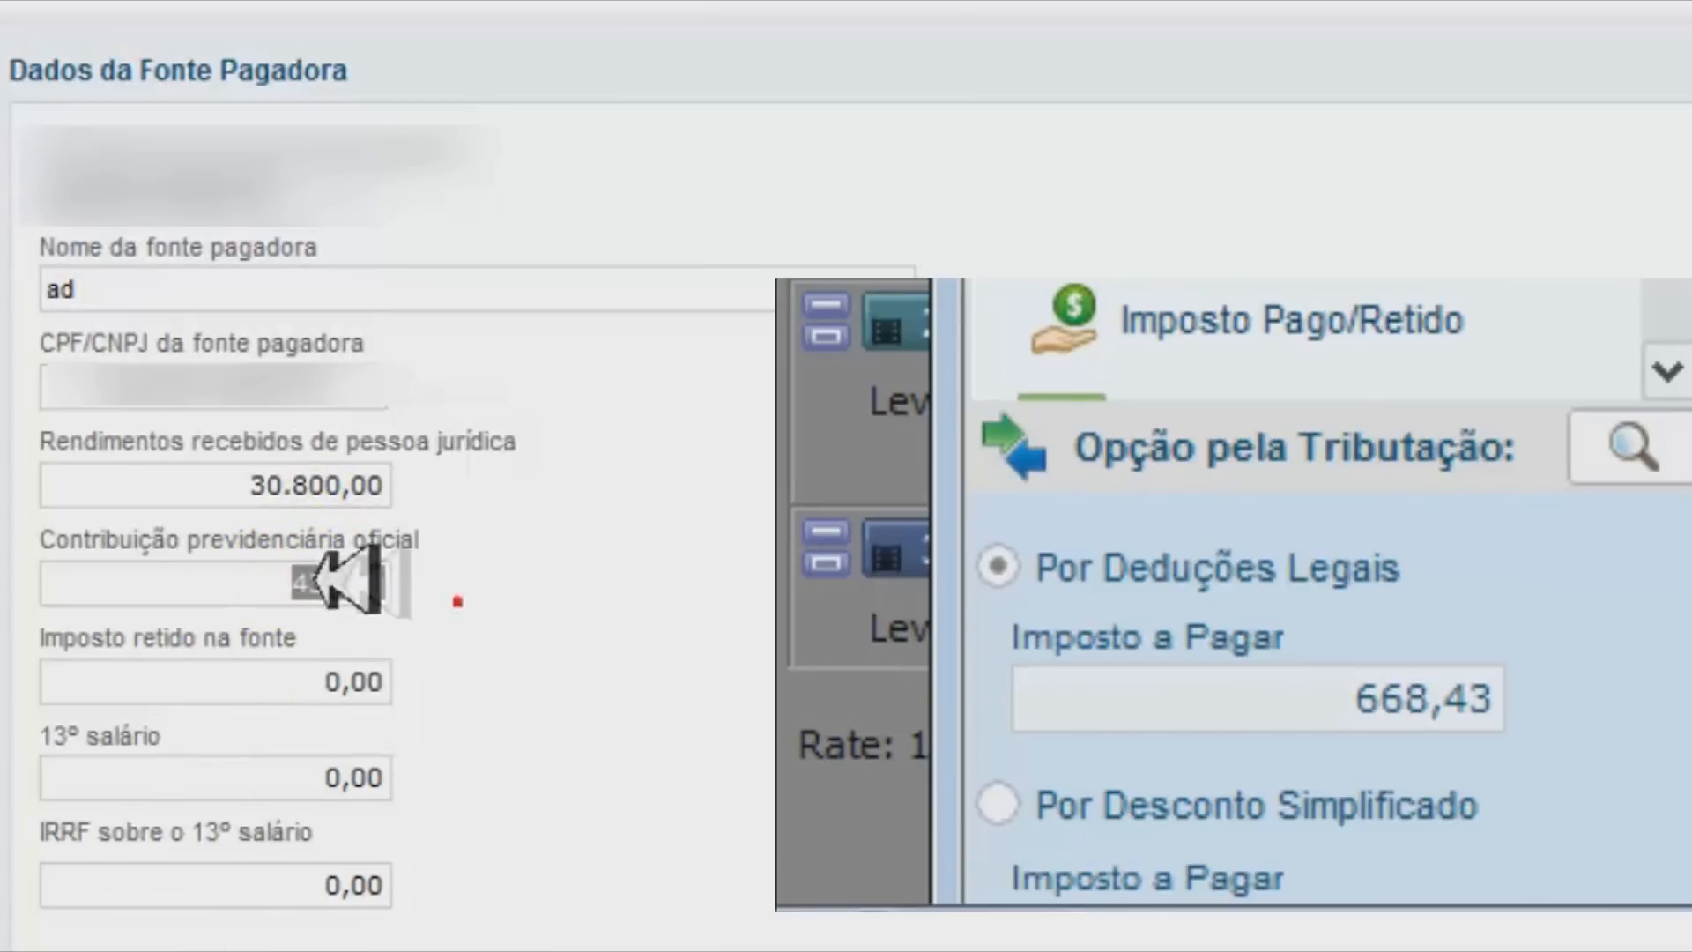
{"action": "left_click", "coordinate": [294, 680]}
{"action": "left_click", "coordinate": [332, 584]}
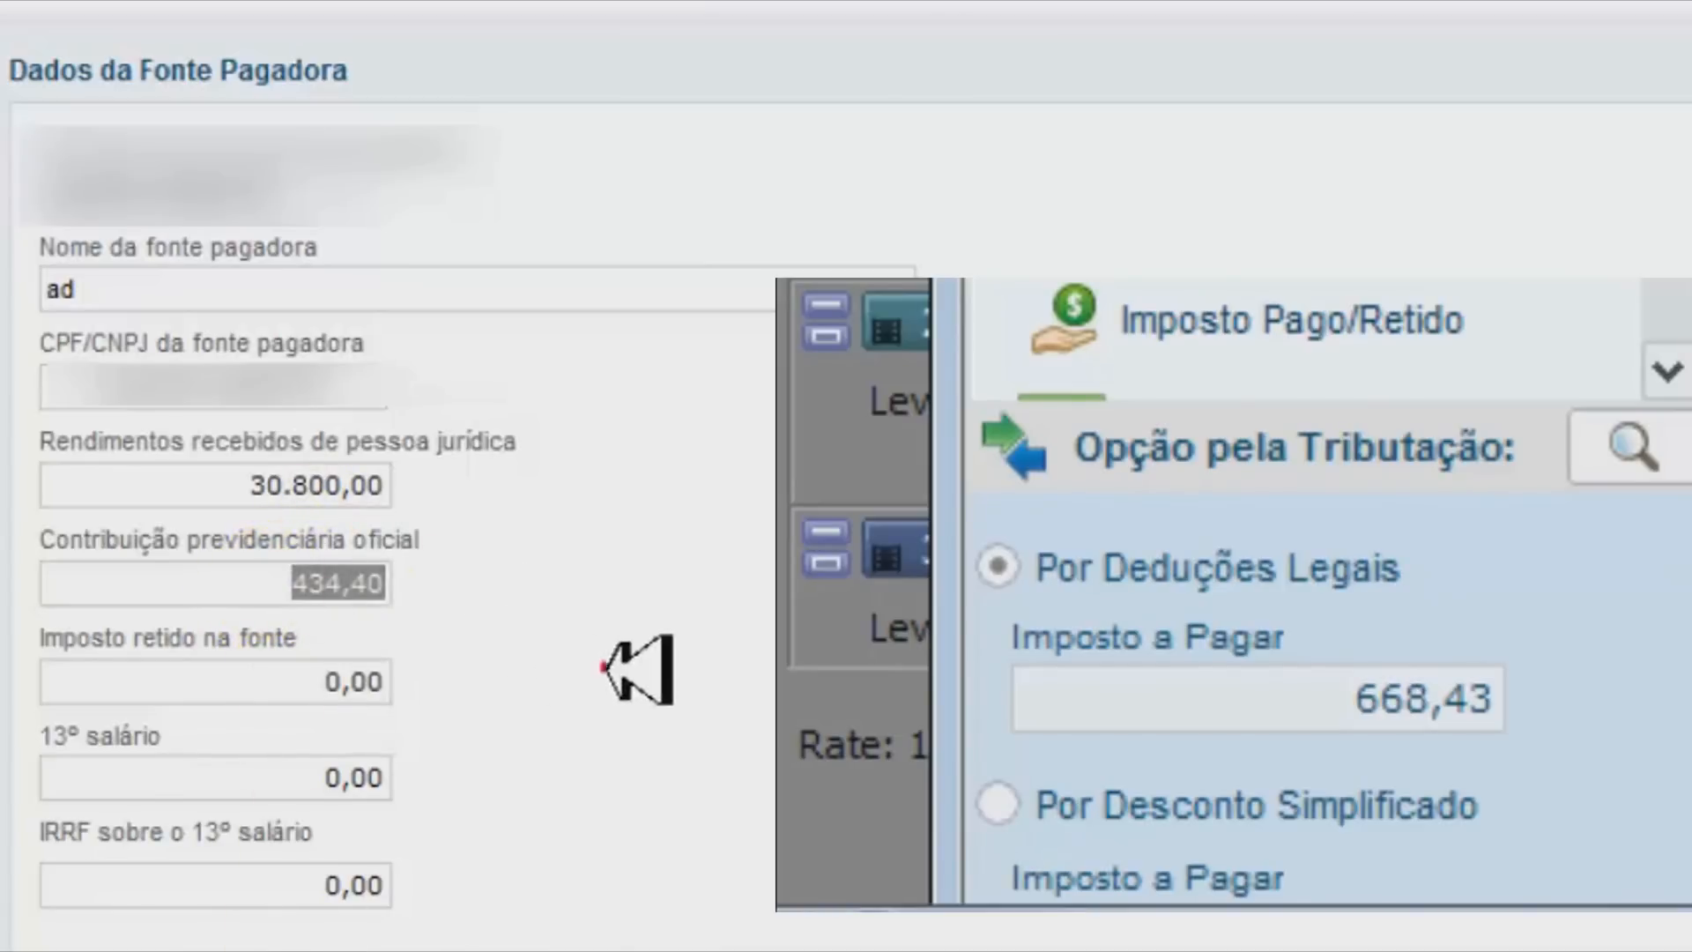
{"action": "left_click", "coordinate": [359, 681]}
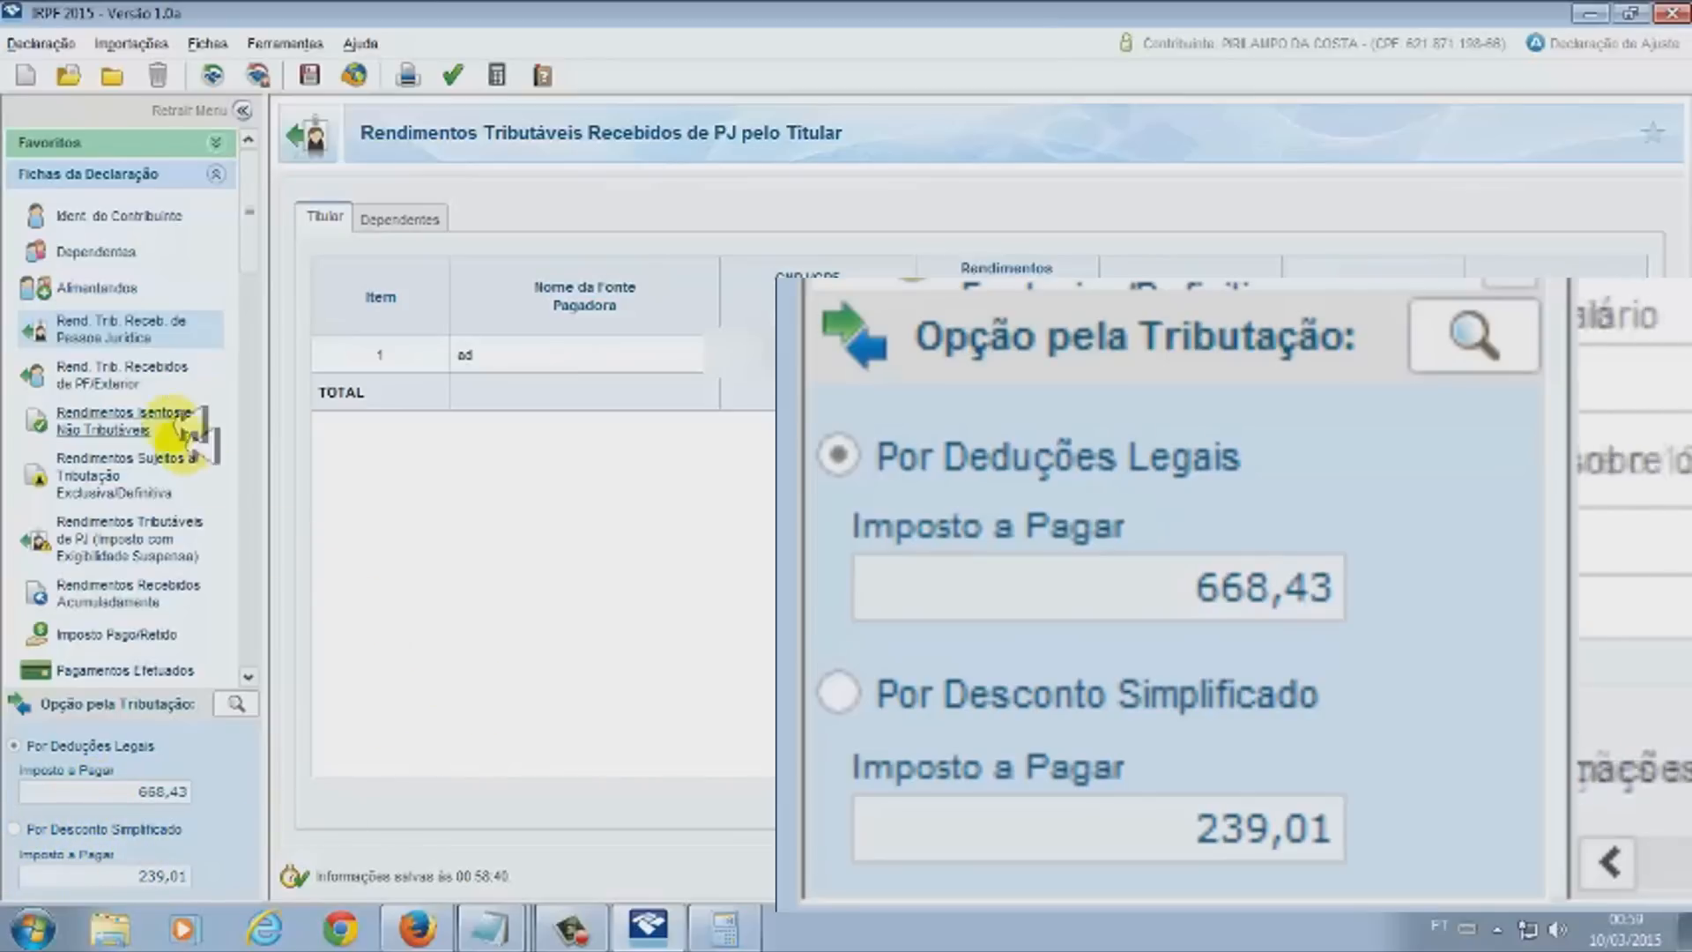
Go to the Dependentes sheet in the Fichas da Declaração sidebar
{"action": "left_click", "coordinate": [104, 251]}
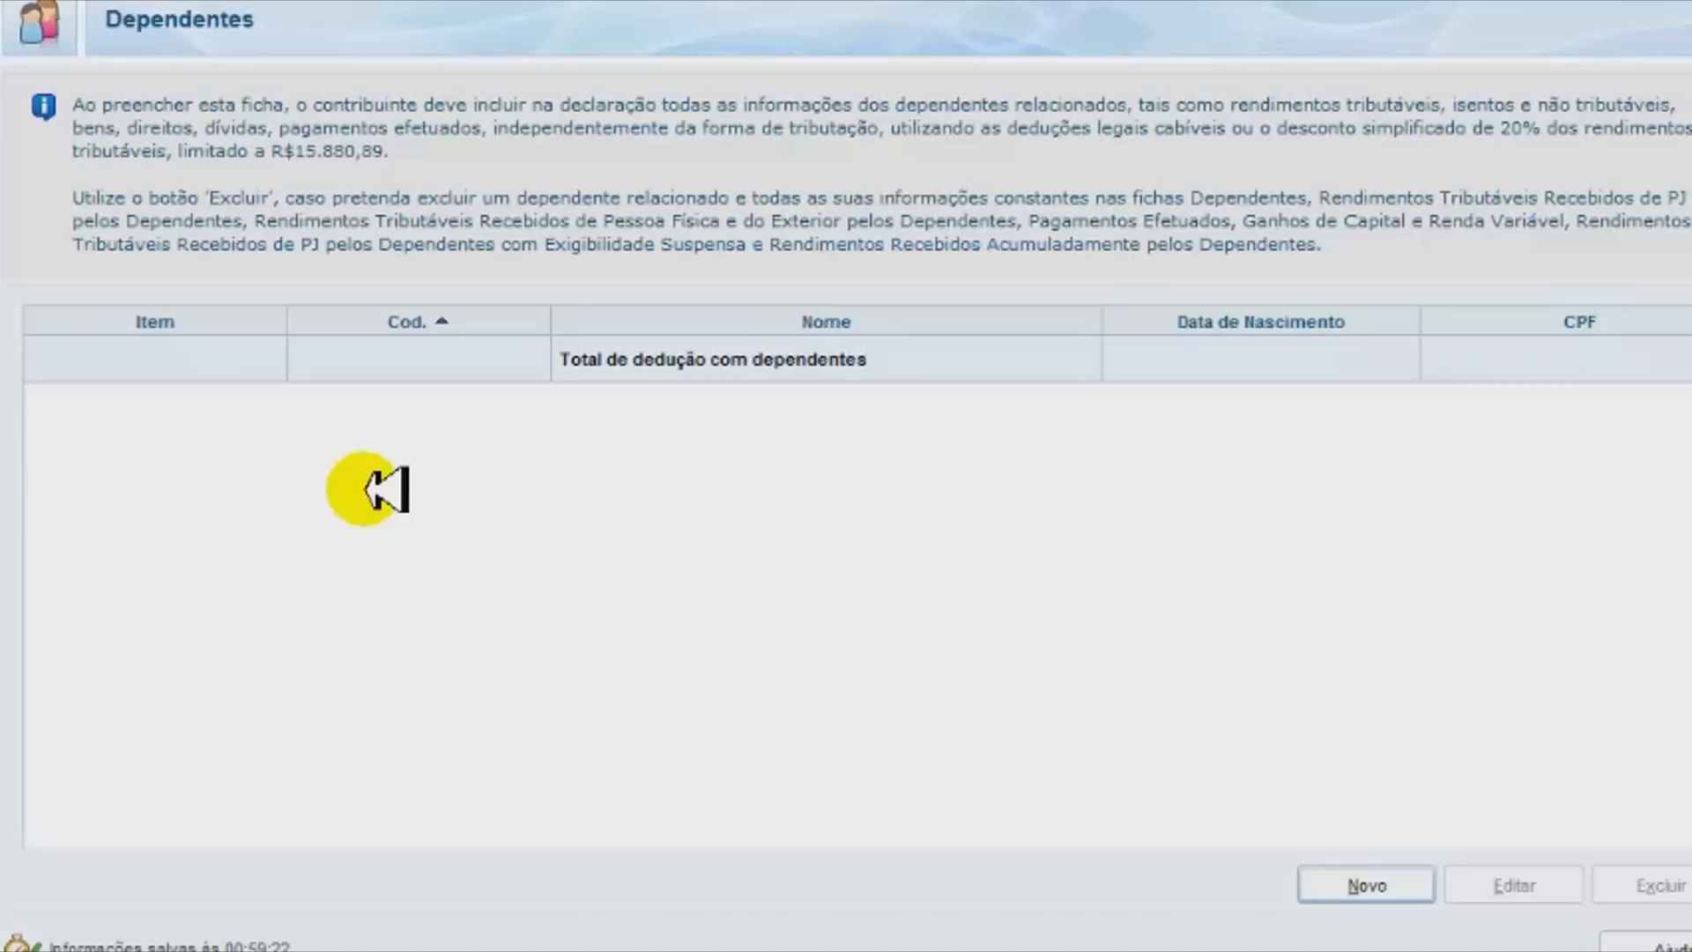
Add a '11 - Companheiro(a)' dependent, filling in the dependent's name, pasted CPF and birth date
{"action": "left_click", "coordinate": [1362, 889]}
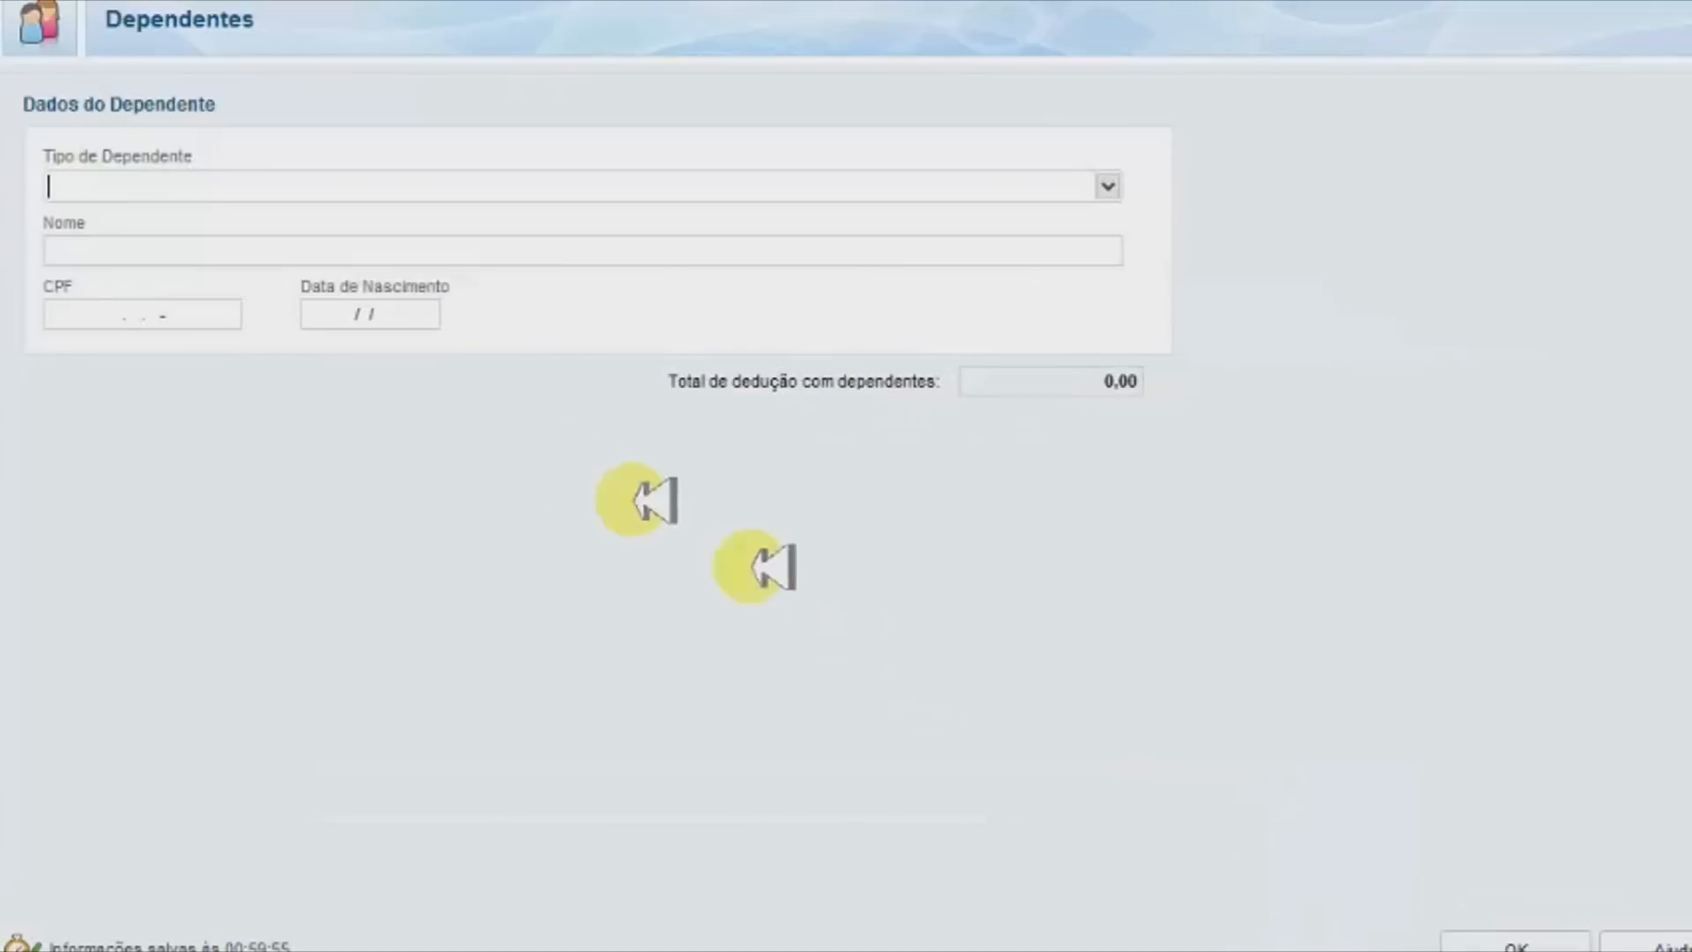
{"action": "left_click", "coordinate": [1108, 186]}
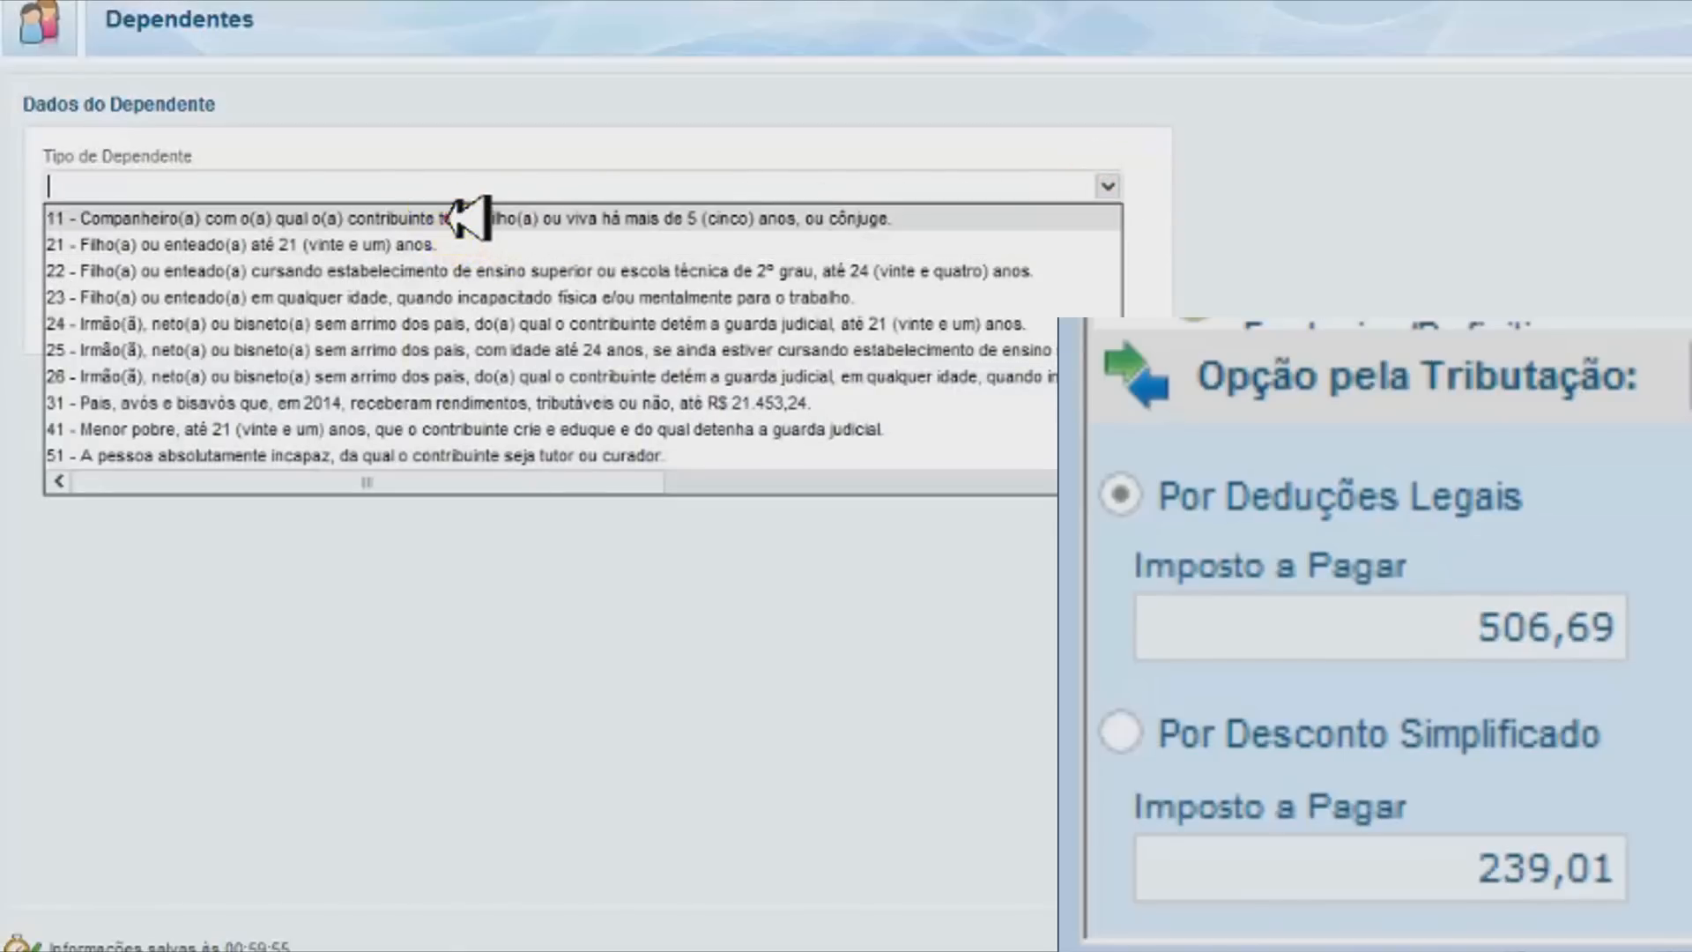
{"action": "left_click", "coordinate": [467, 218]}
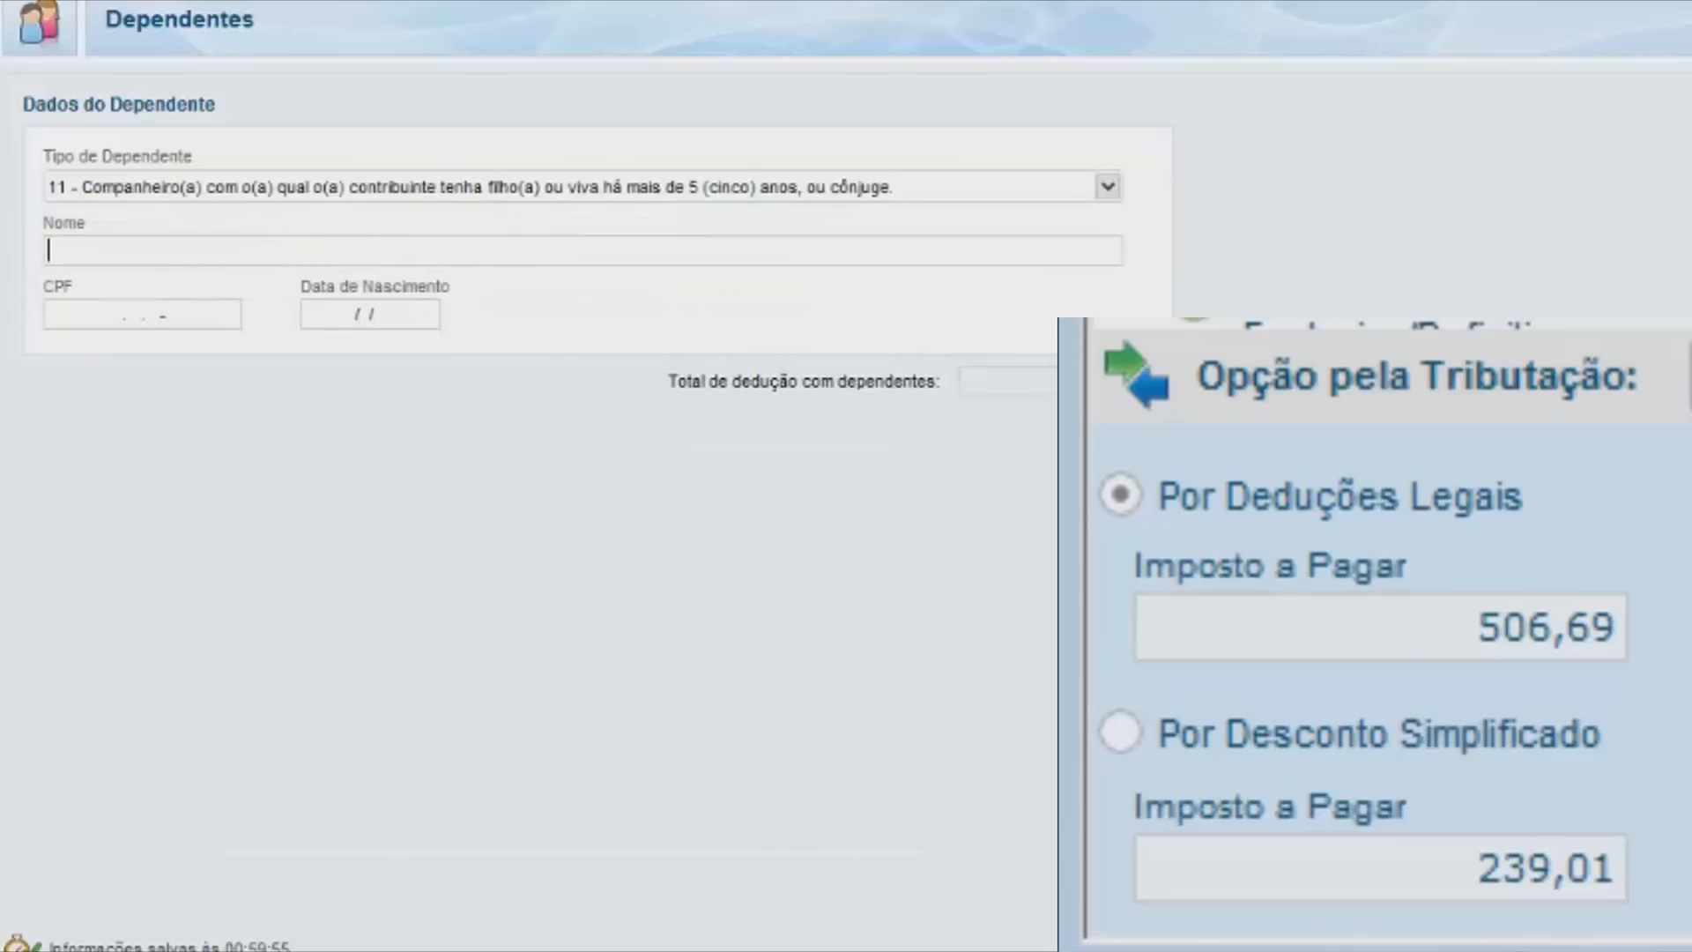
{"action": "type", "text": "SARACURA"}
{"action": "key", "text": "Tab"}
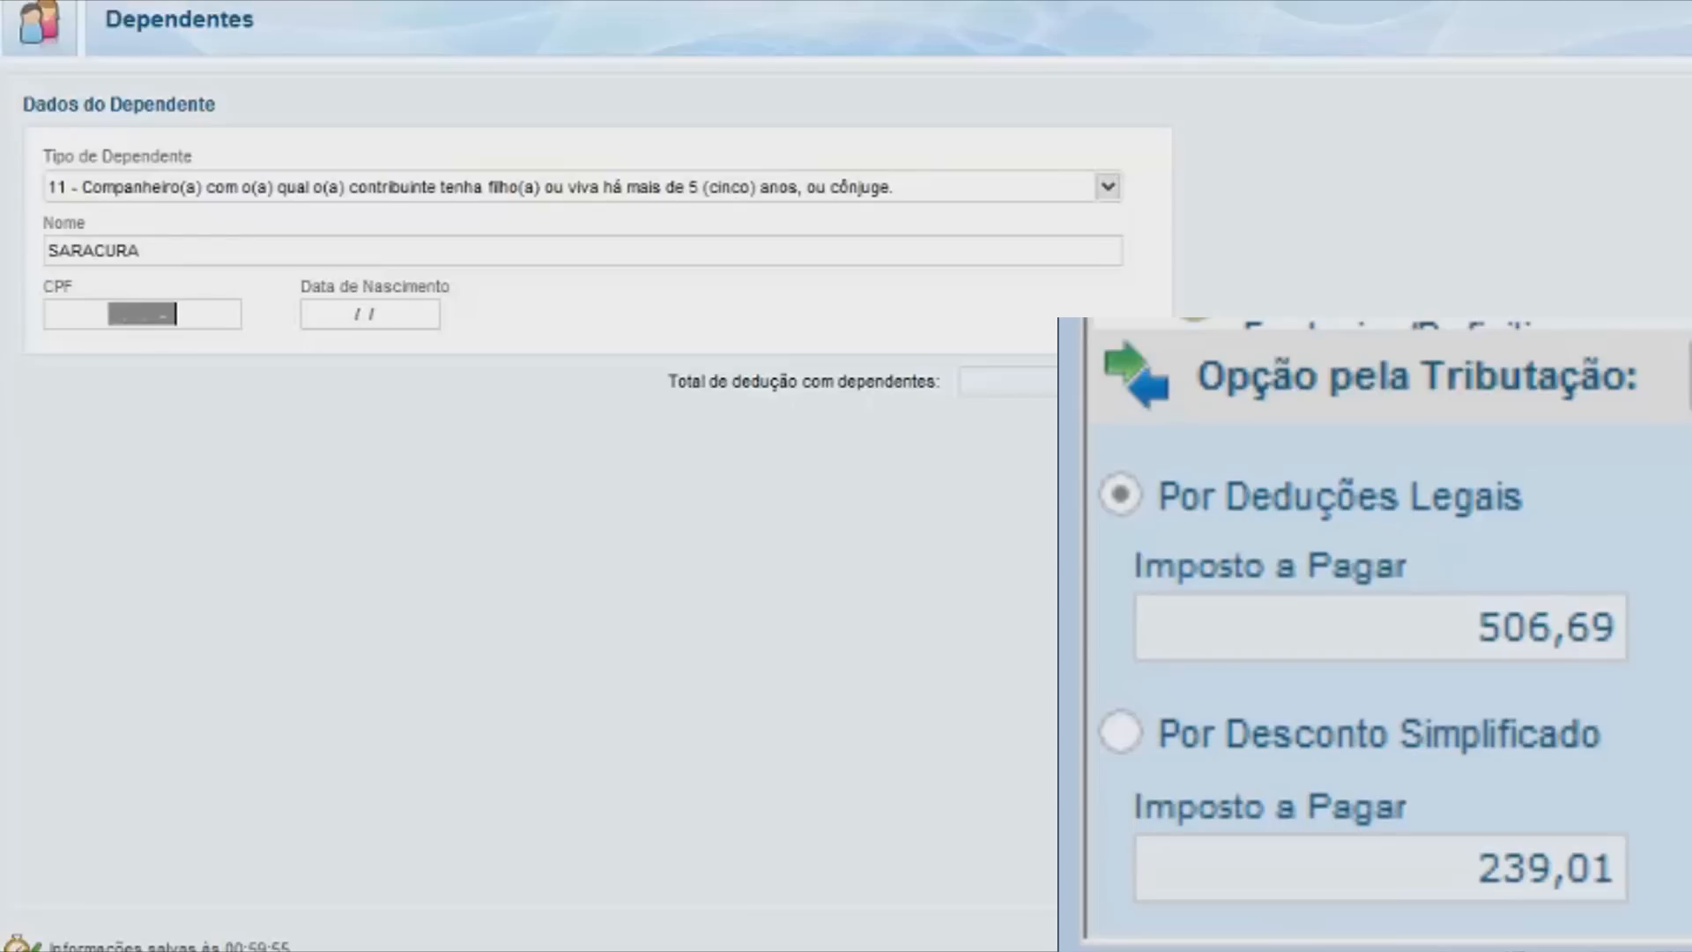
{"action": "key", "text": "Tab"}
{"action": "type", "text": "06061966"}
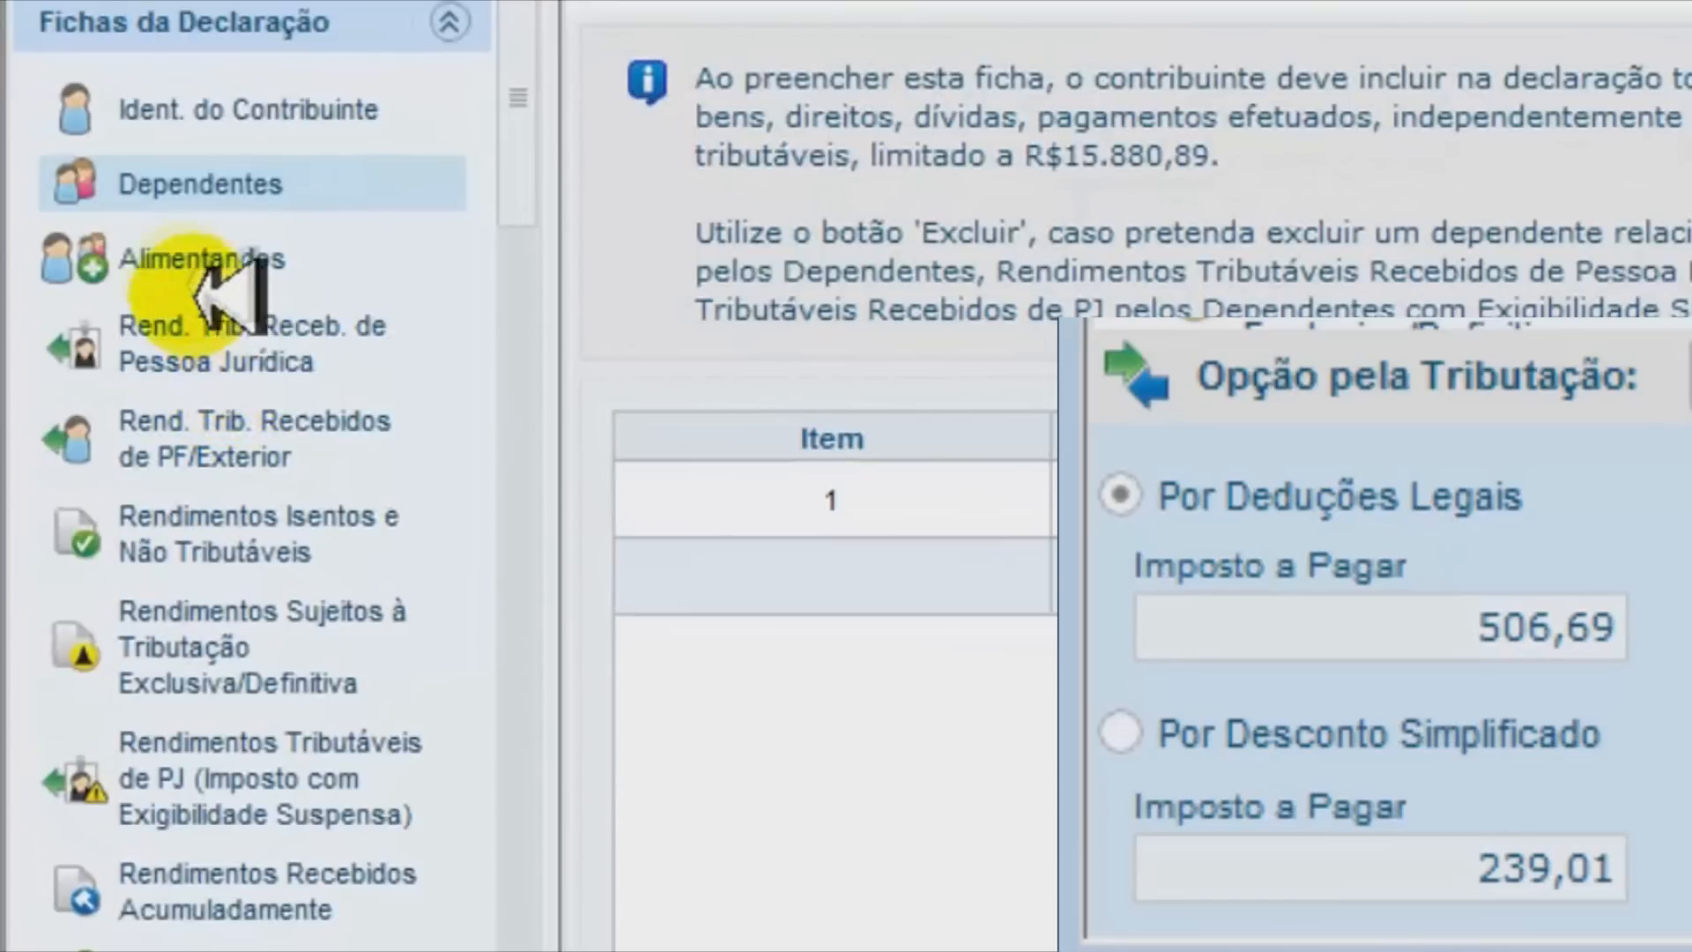
Look over Alimentandos and the ad income entry, then move to Pagamentos Efetuados
{"action": "left_click", "coordinate": [212, 265]}
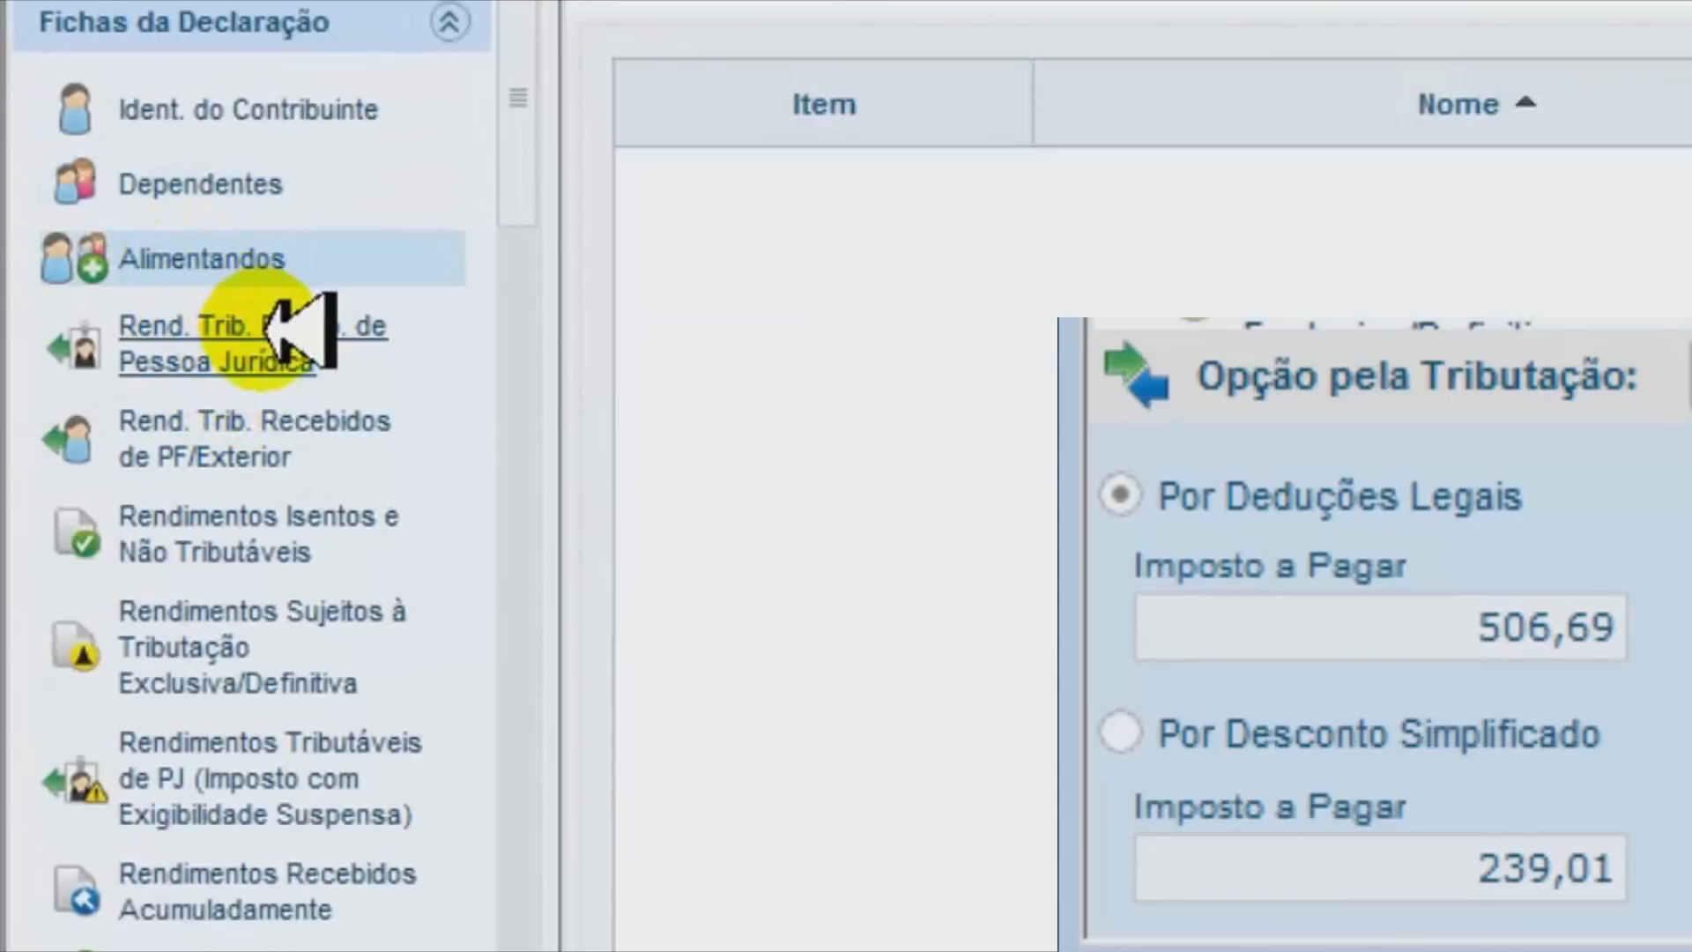
{"action": "left_click", "coordinate": [264, 333]}
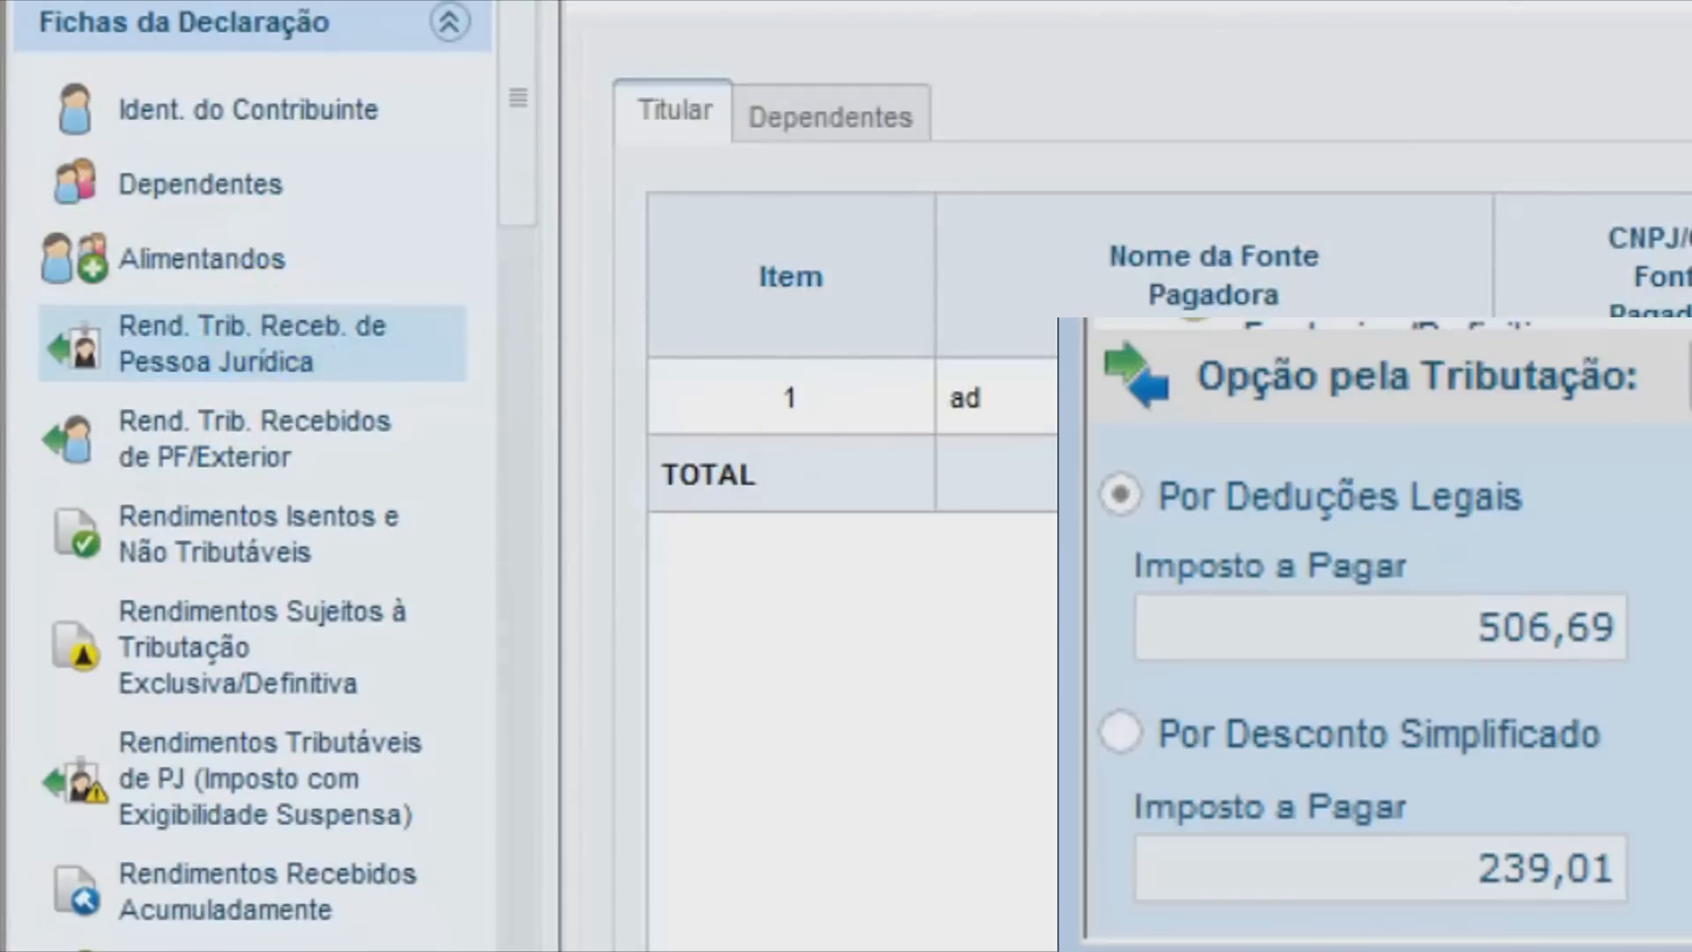
{"action": "left_click", "coordinate": [965, 397]}
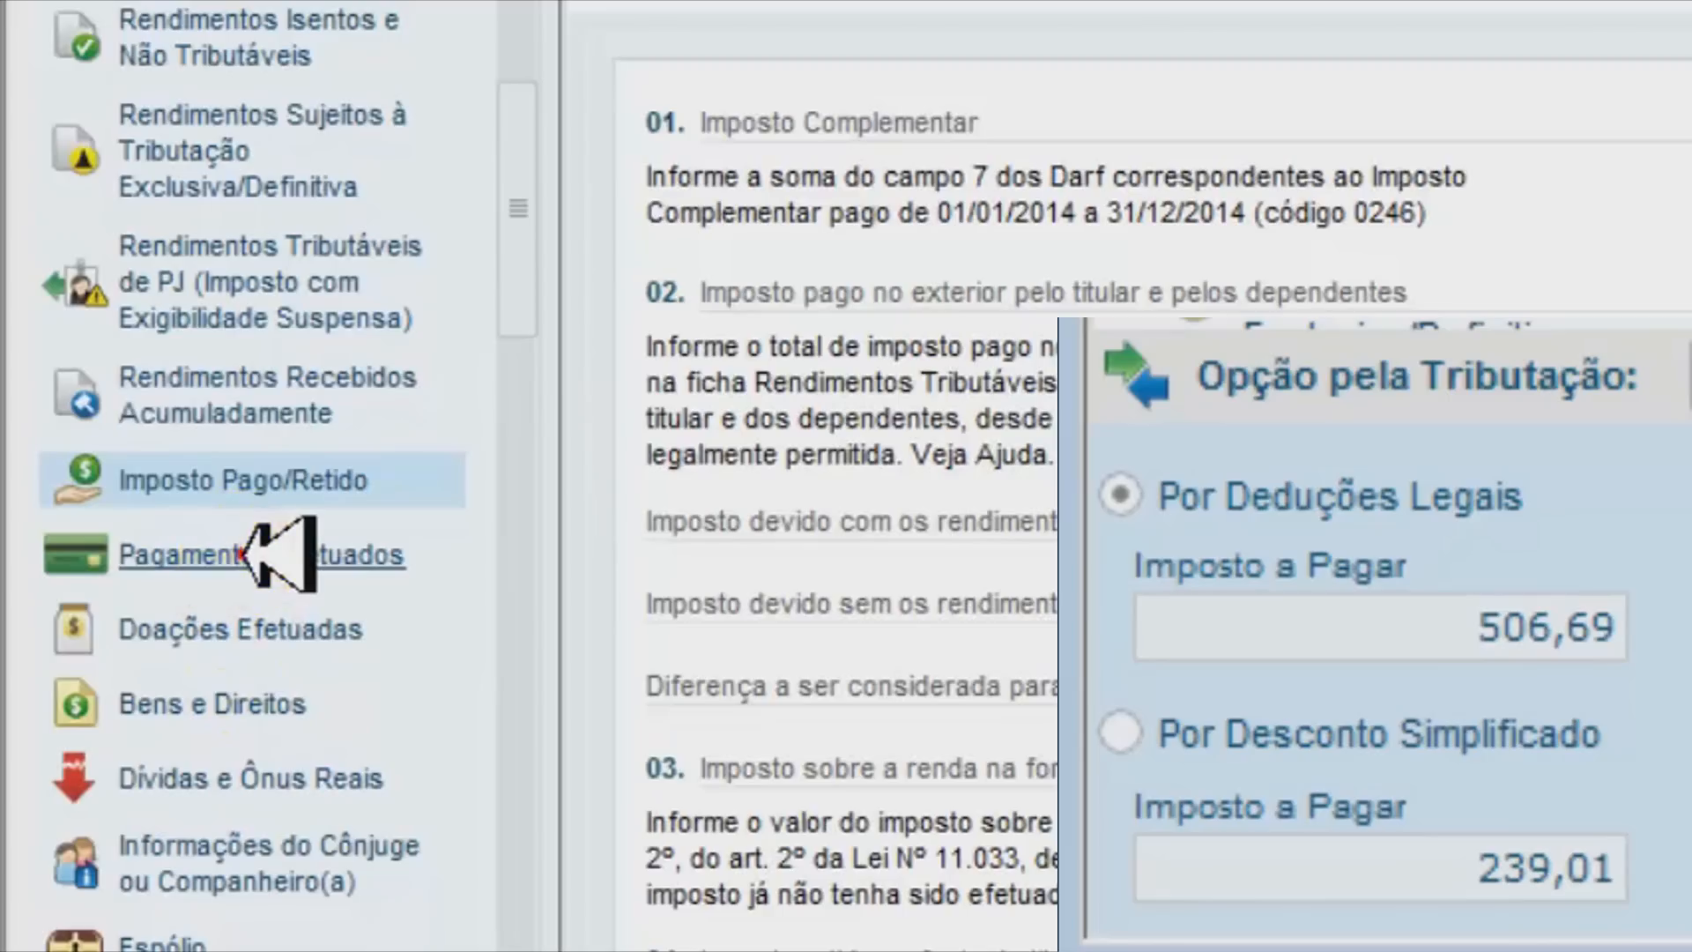
{"action": "left_click", "coordinate": [251, 556]}
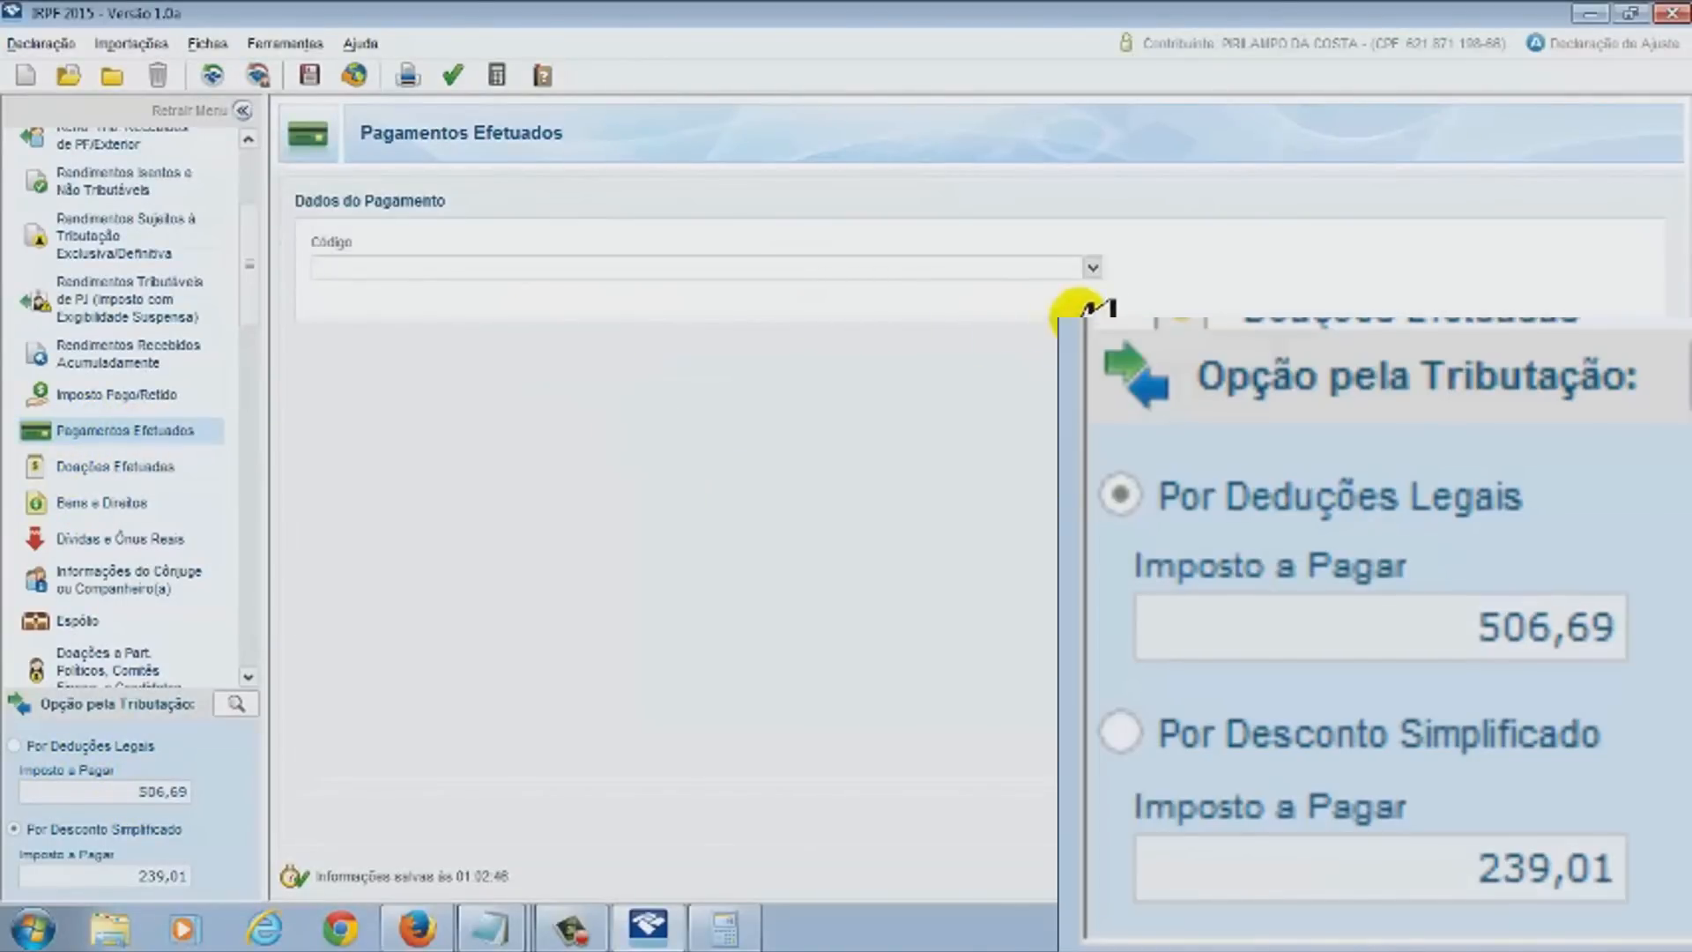
Set the new payment's code to 10 - Médicos no Brasil, paid by the Titular
{"action": "left_click", "coordinate": [1094, 274]}
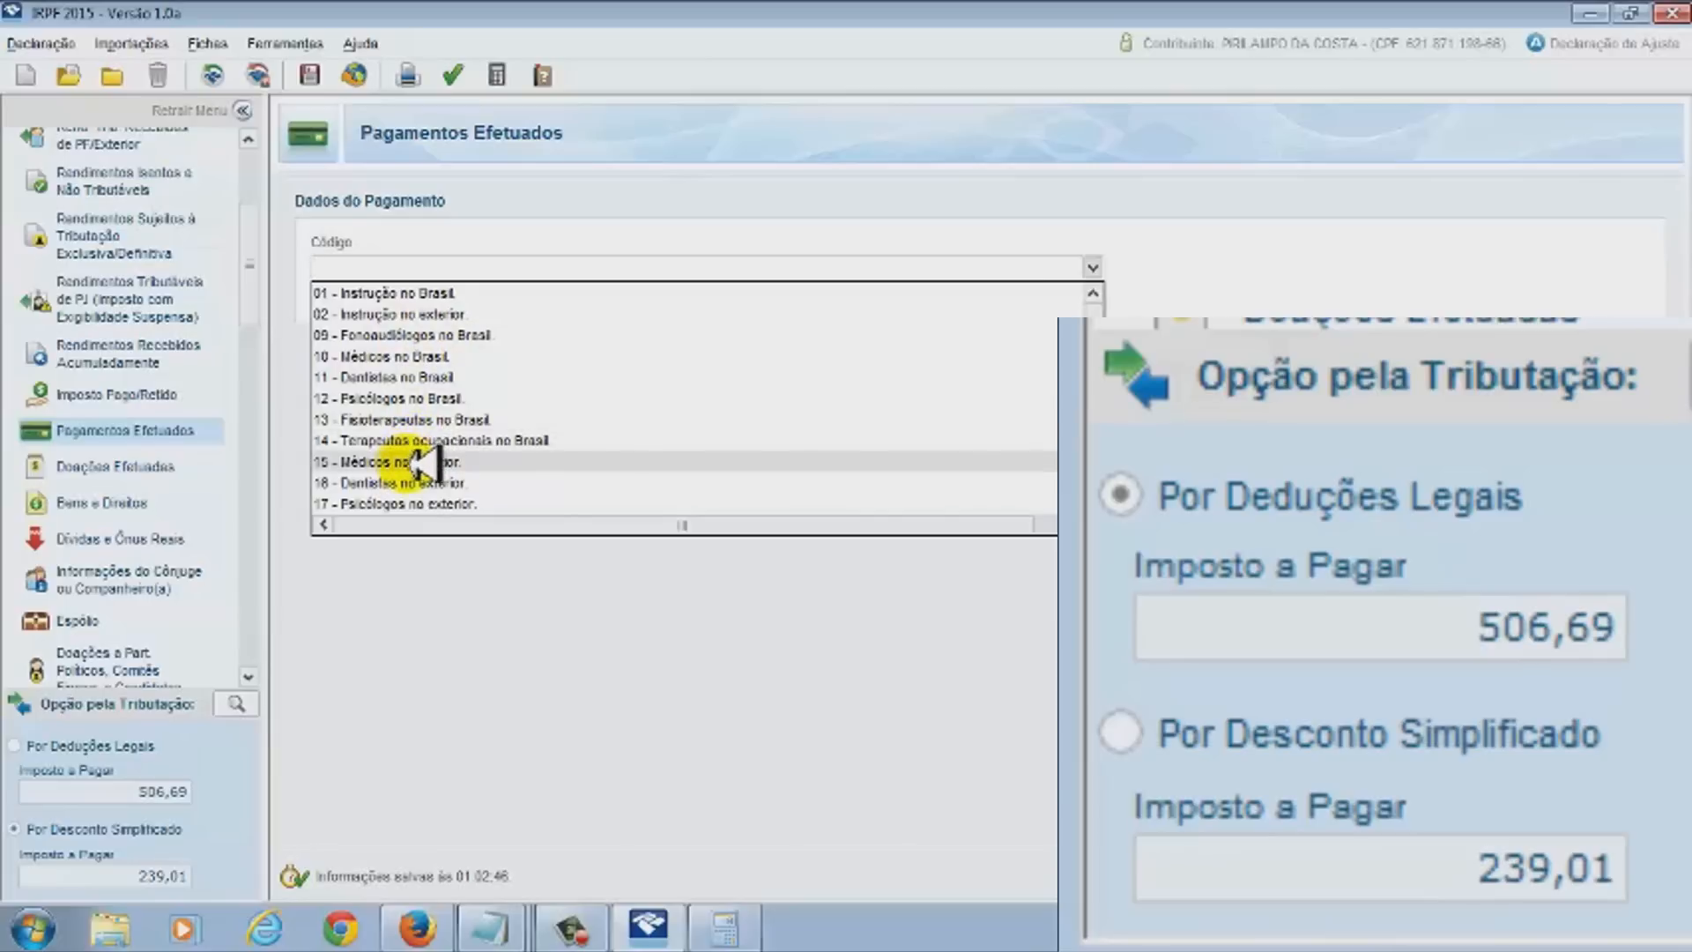
{"action": "scroll", "coordinate": [516, 482], "scroll_direction": "down", "scroll_amount": 2}
{"action": "scroll", "coordinate": [515, 481], "scroll_direction": "down", "scroll_amount": 3}
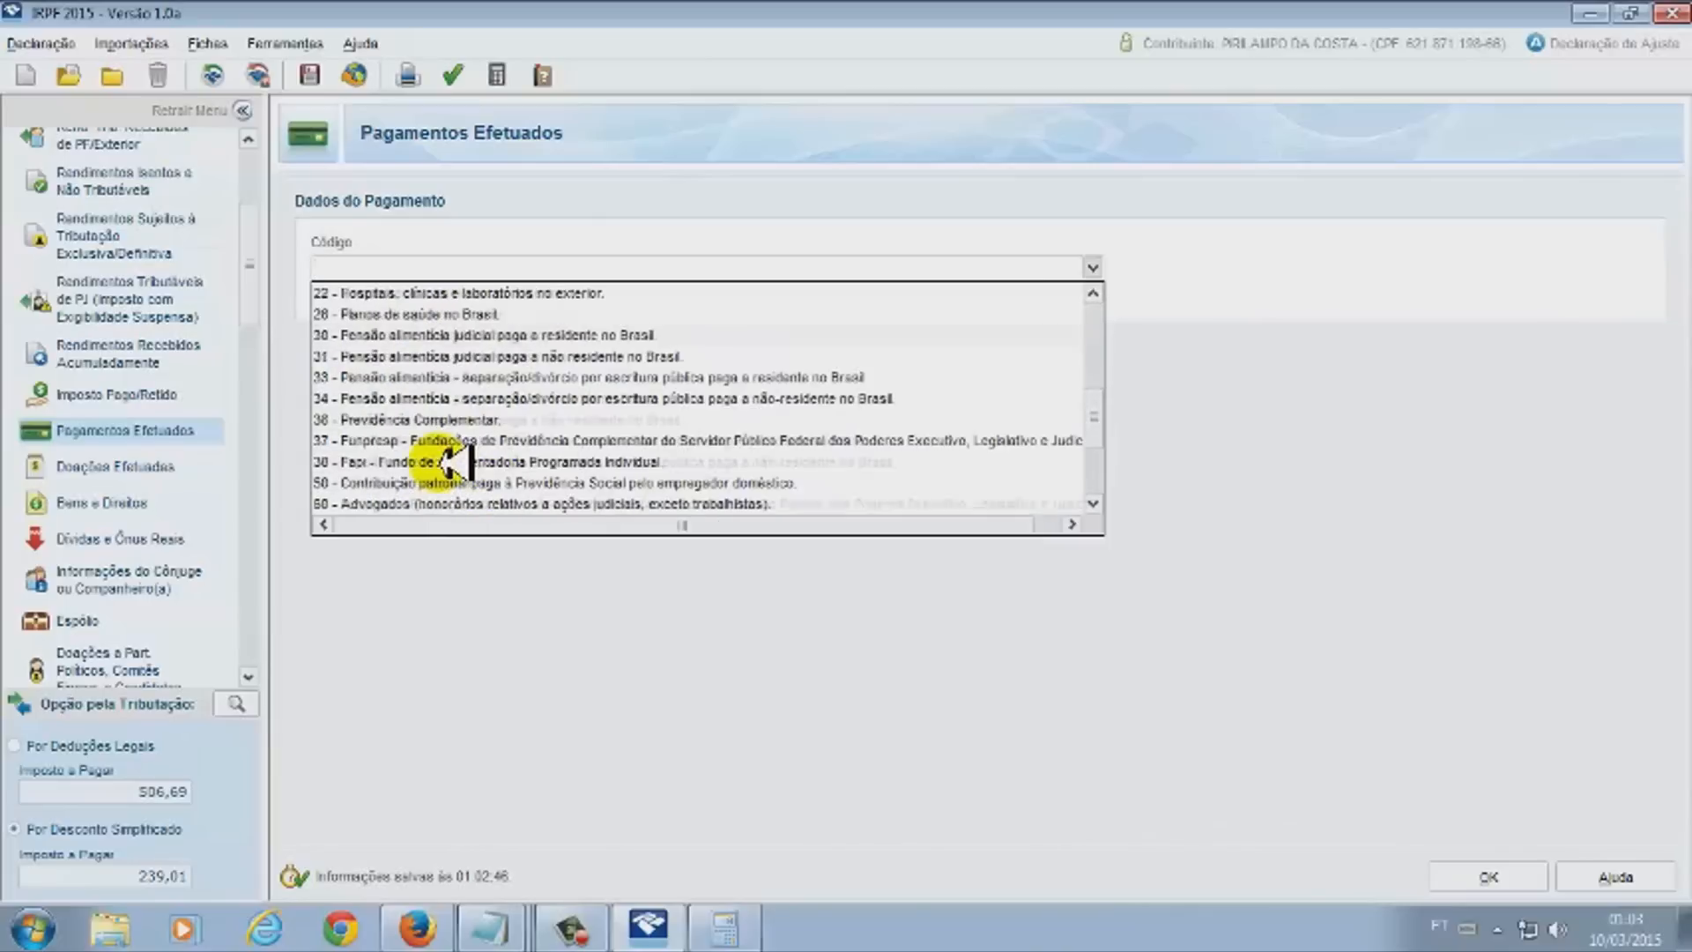
{"action": "scroll", "coordinate": [527, 487], "scroll_direction": "down", "scroll_amount": 3}
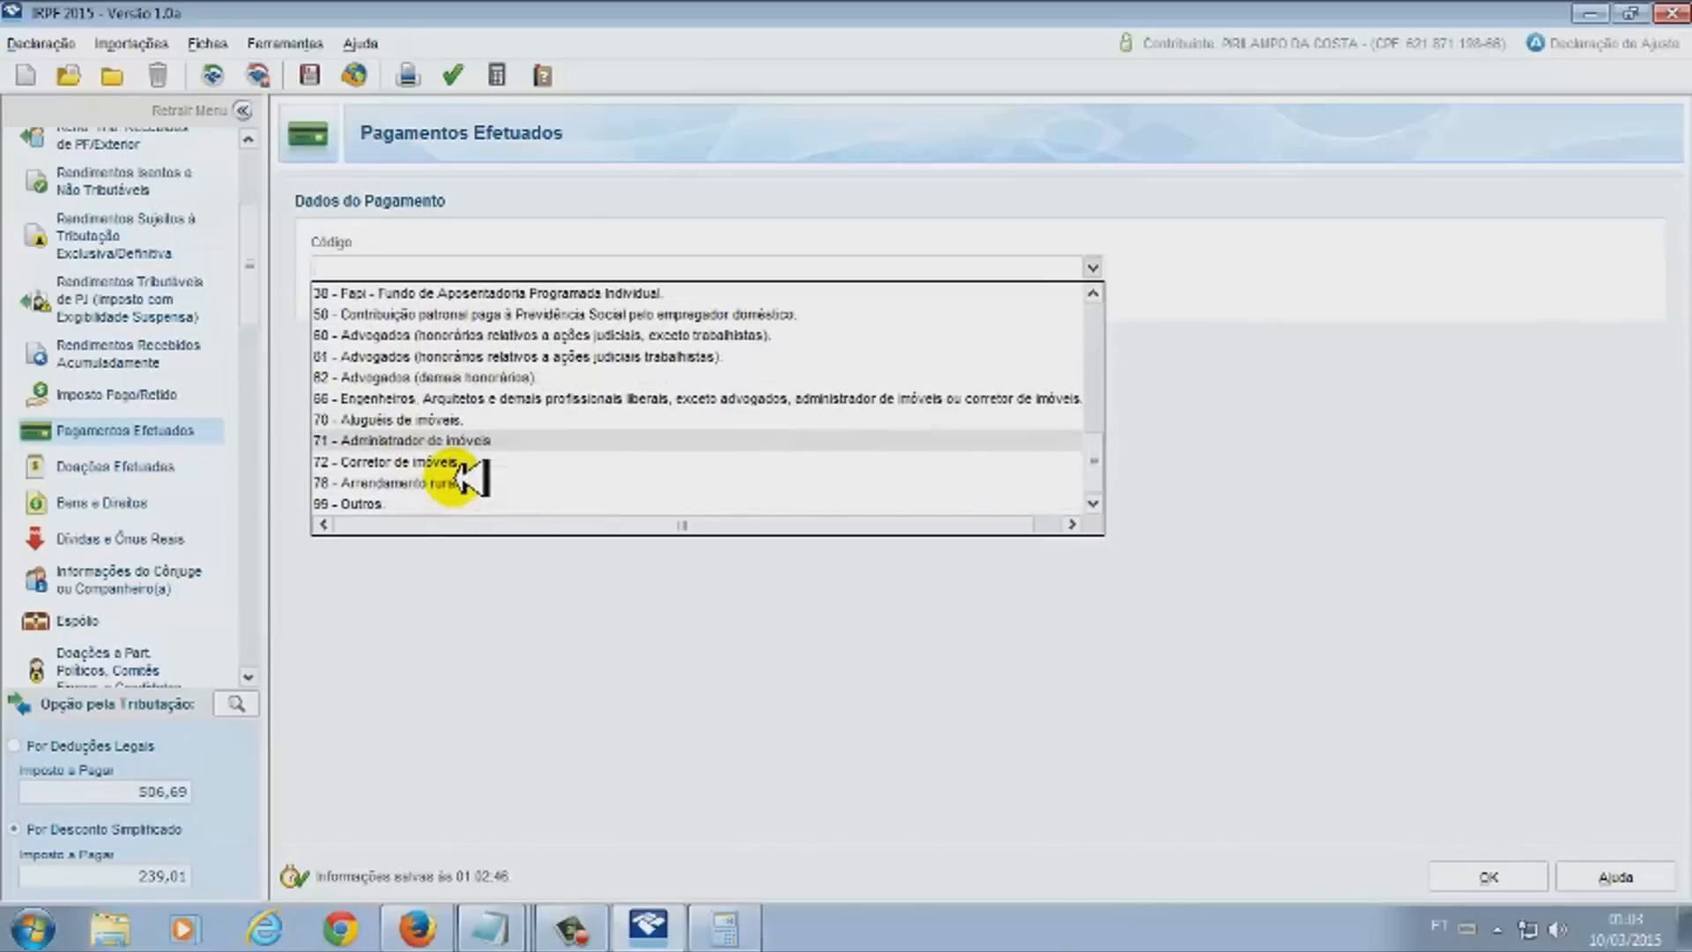
{"action": "scroll", "coordinate": [432, 465], "scroll_direction": "up", "scroll_amount": 8}
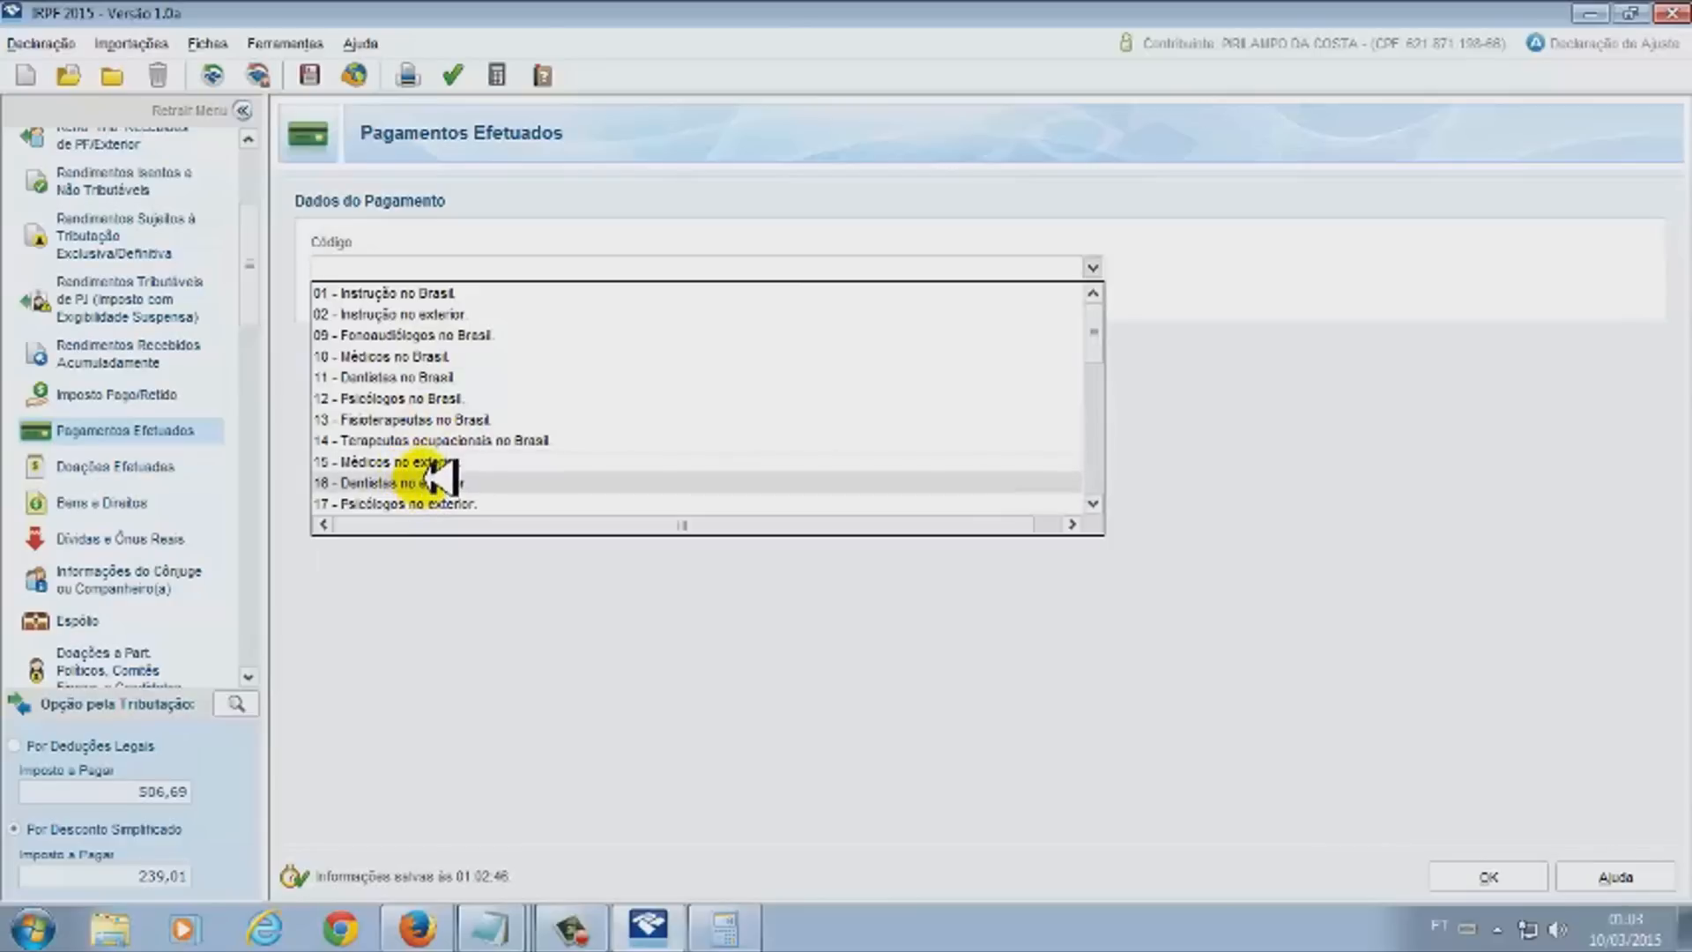
{"action": "left_click", "coordinate": [426, 355]}
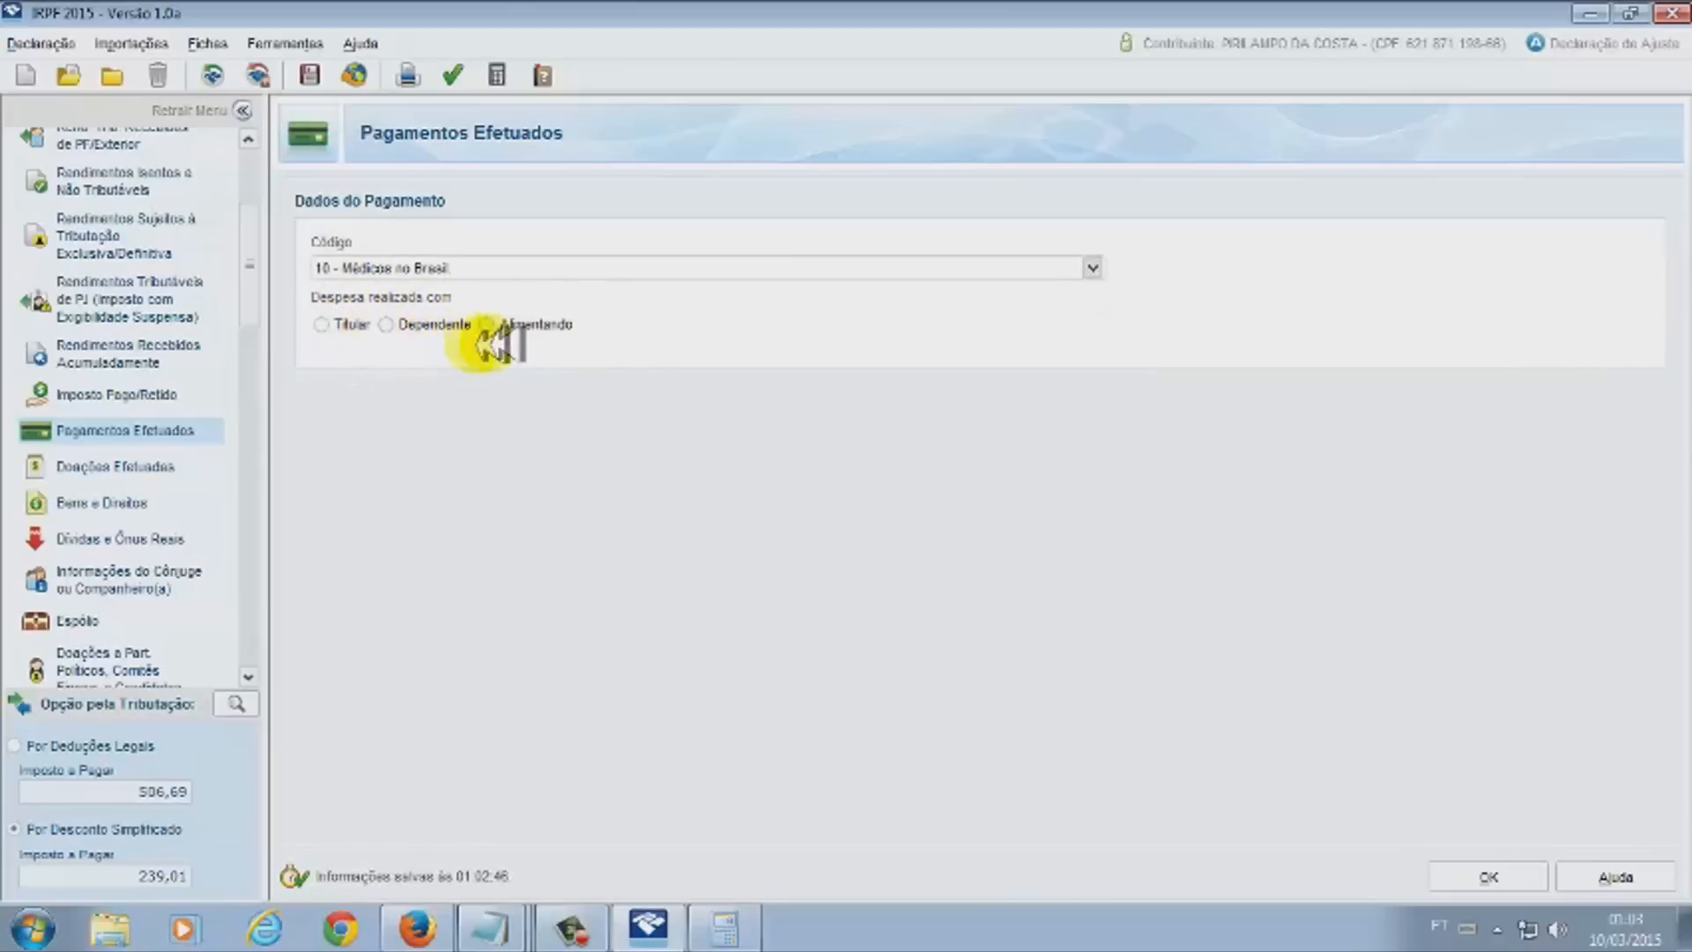
{"action": "left_click", "coordinate": [324, 325]}
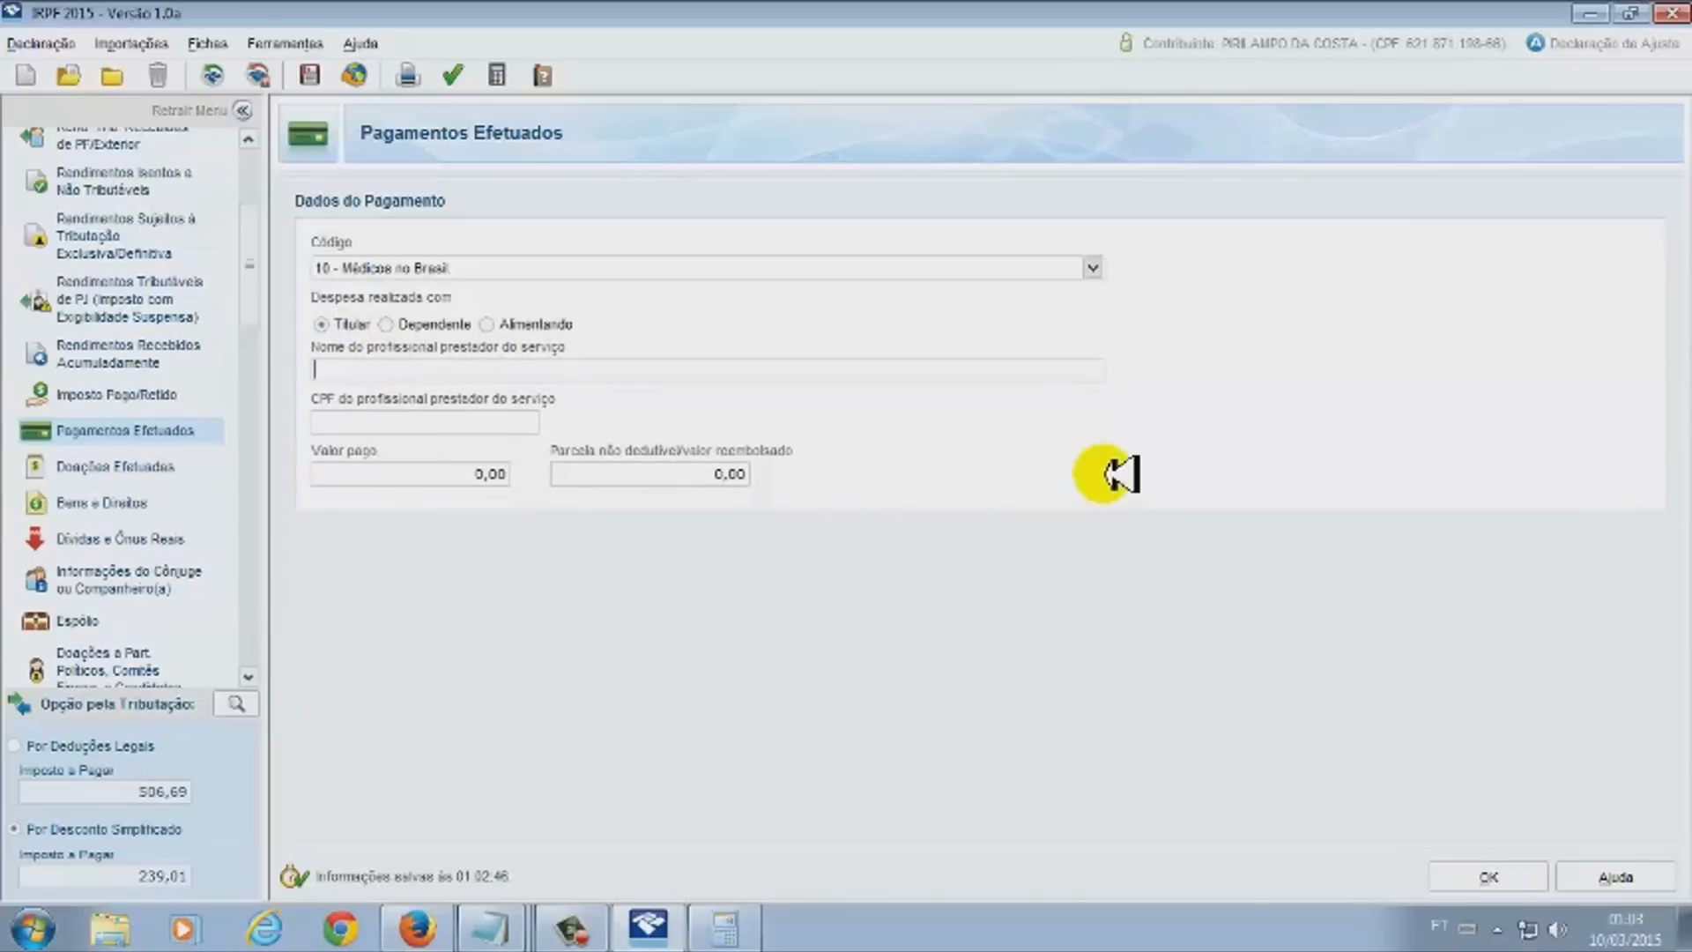
Fill in the doctor's CPF and name, enter 150,00 as the amount paid, and save
{"action": "left_click", "coordinate": [405, 422]}
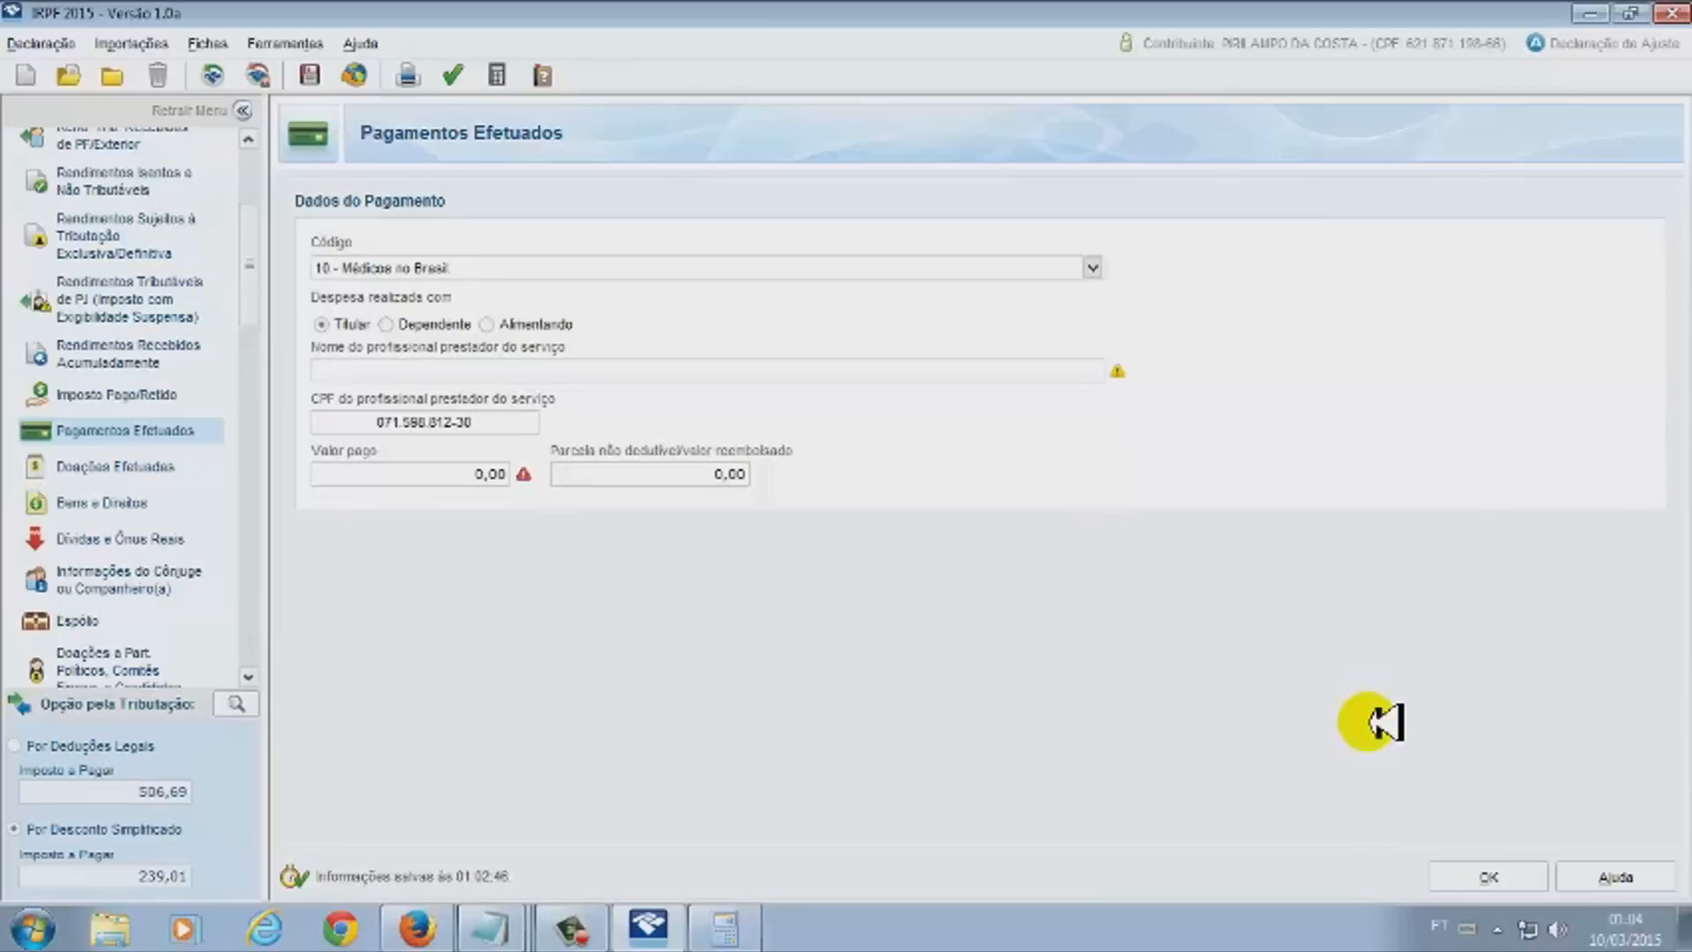
{"action": "key", "text": "Tab"}
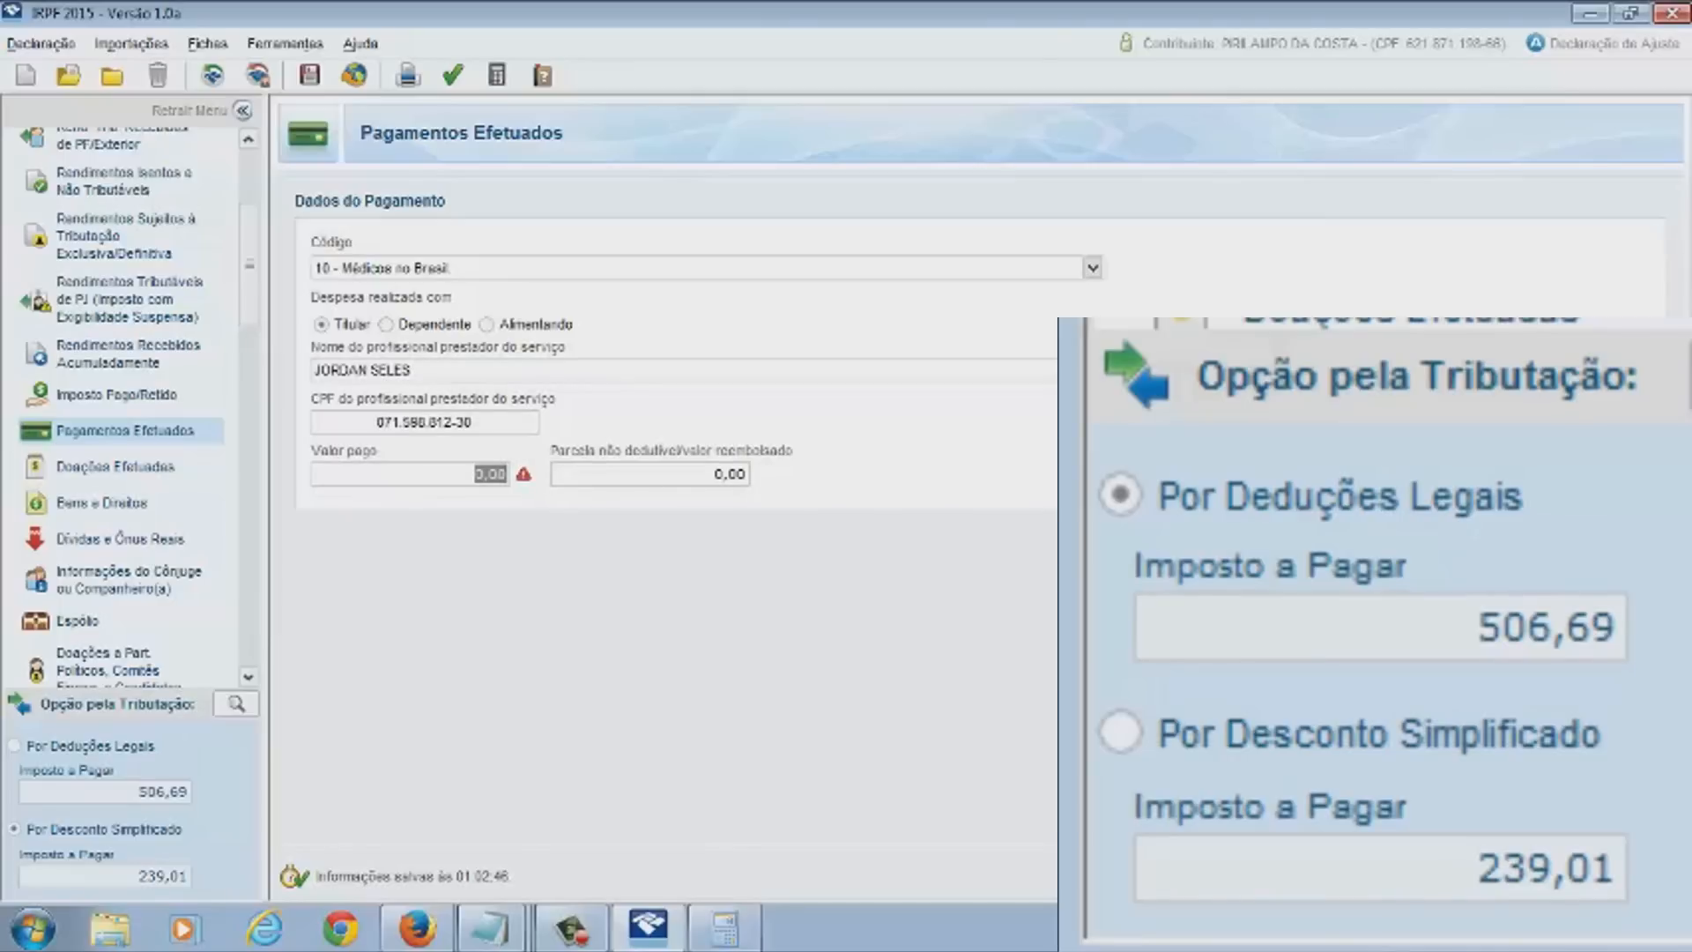
{"action": "type", "text": "150,00"}
{"action": "key", "text": "Tab"}
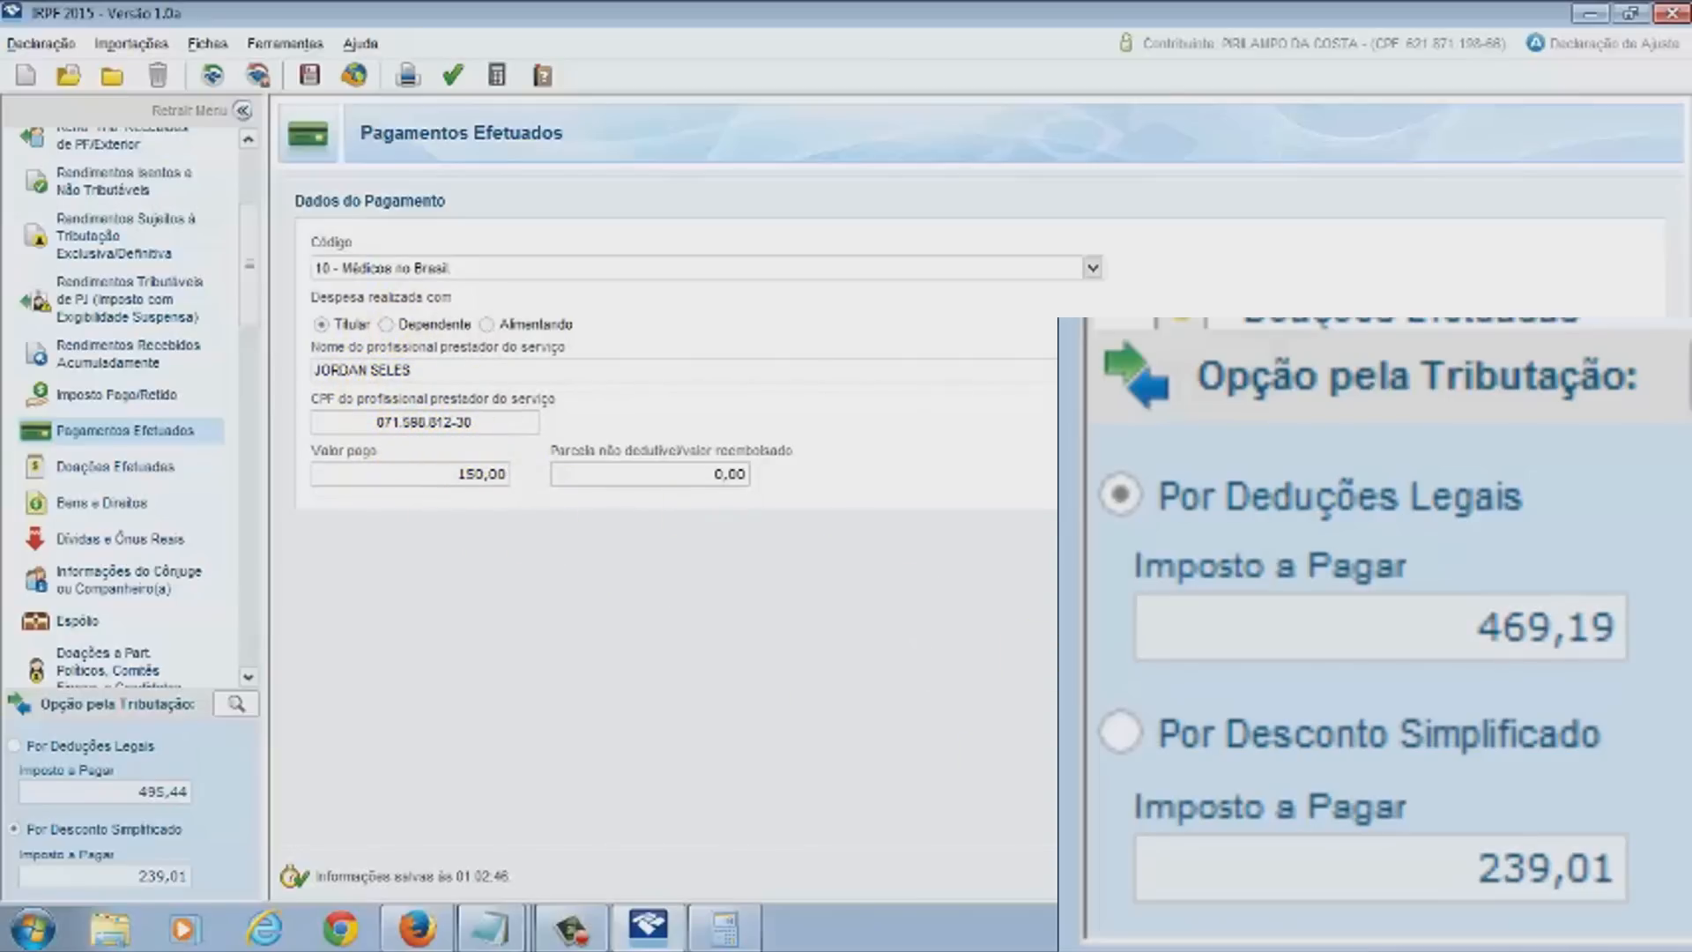
{"action": "key", "text": "Return"}
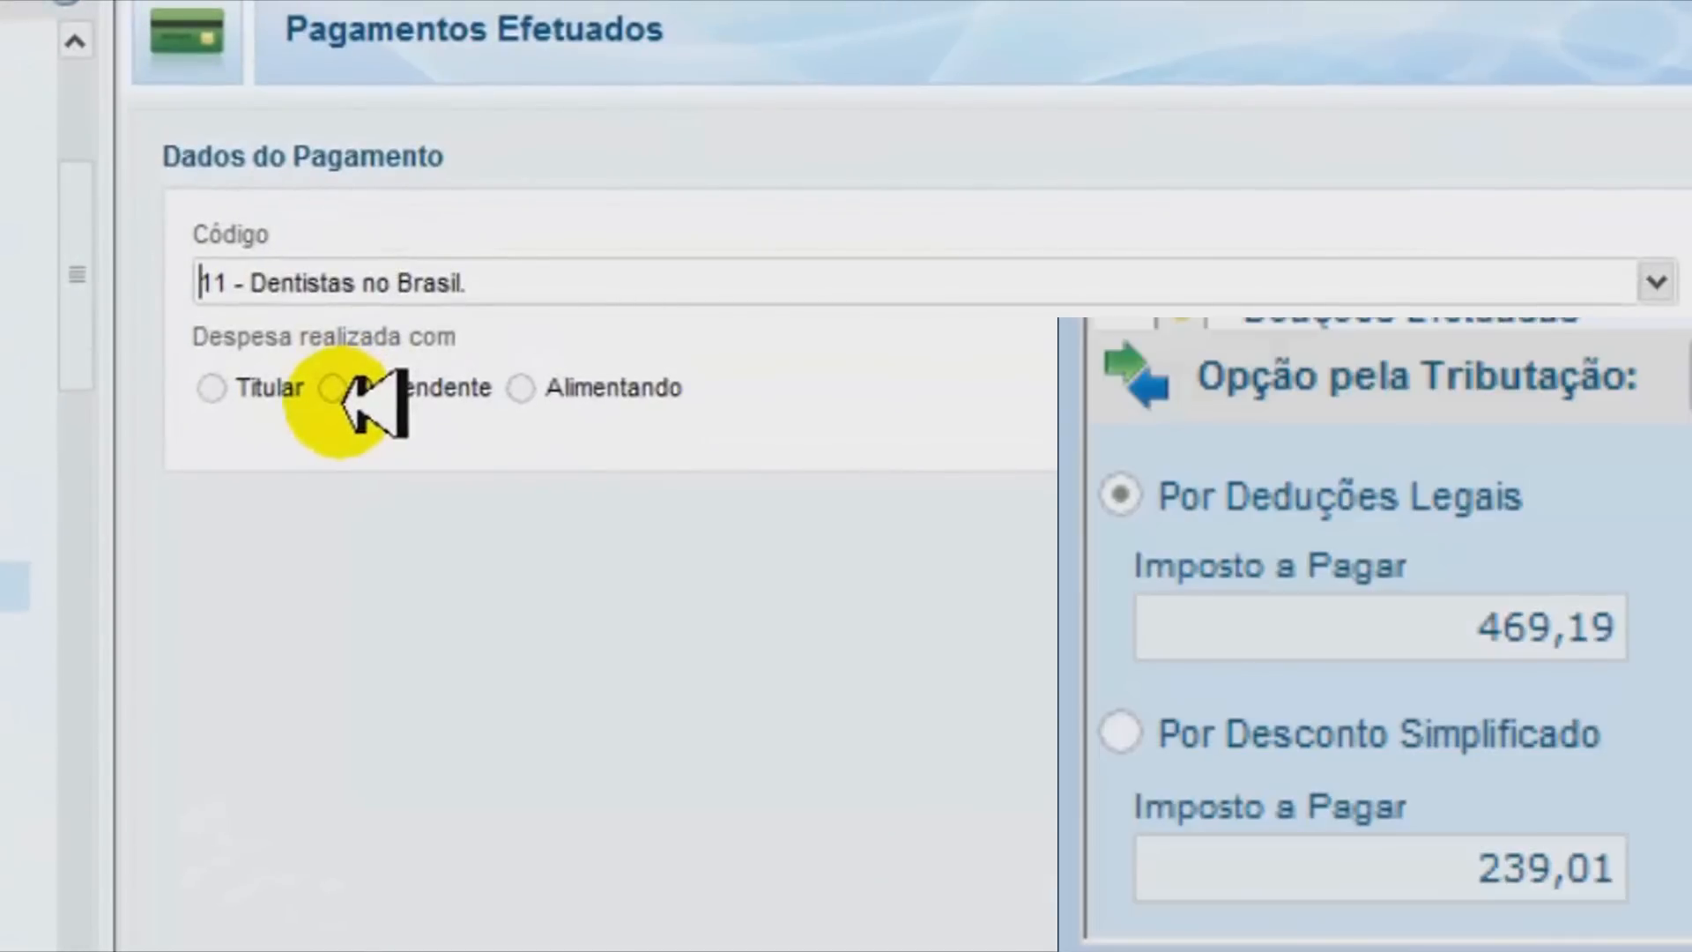
Mark the code 11 dentist payment as for the dependent, enter 500,00 and save it
{"action": "left_click", "coordinate": [335, 390]}
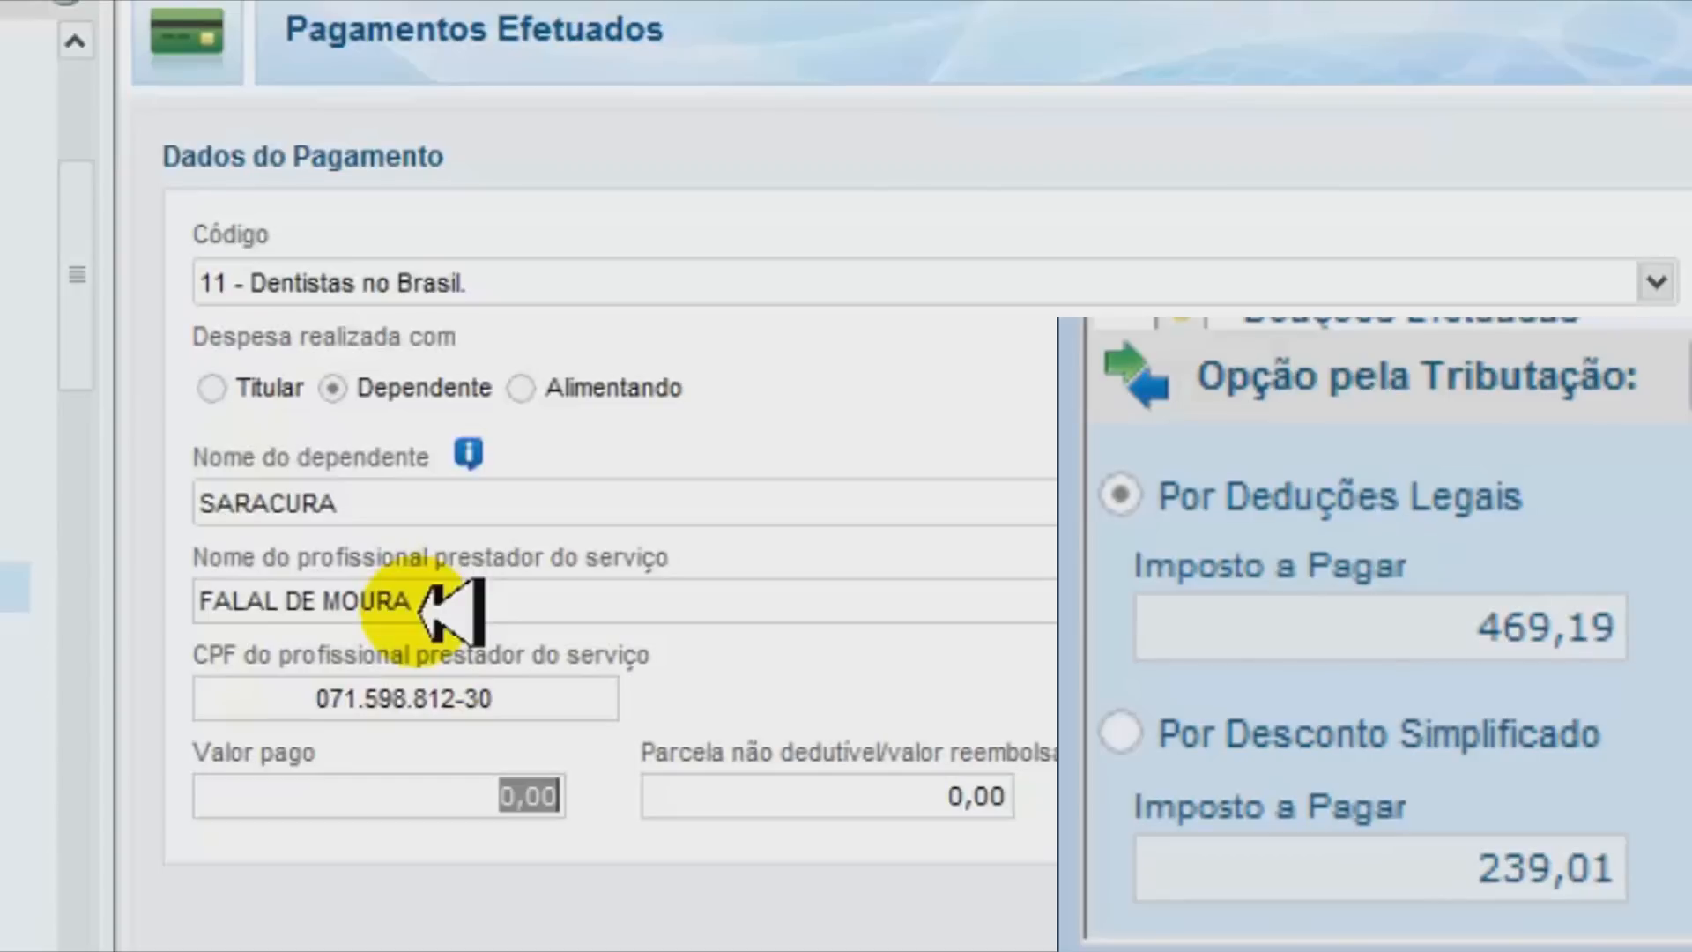
{"action": "type", "text": "500"}
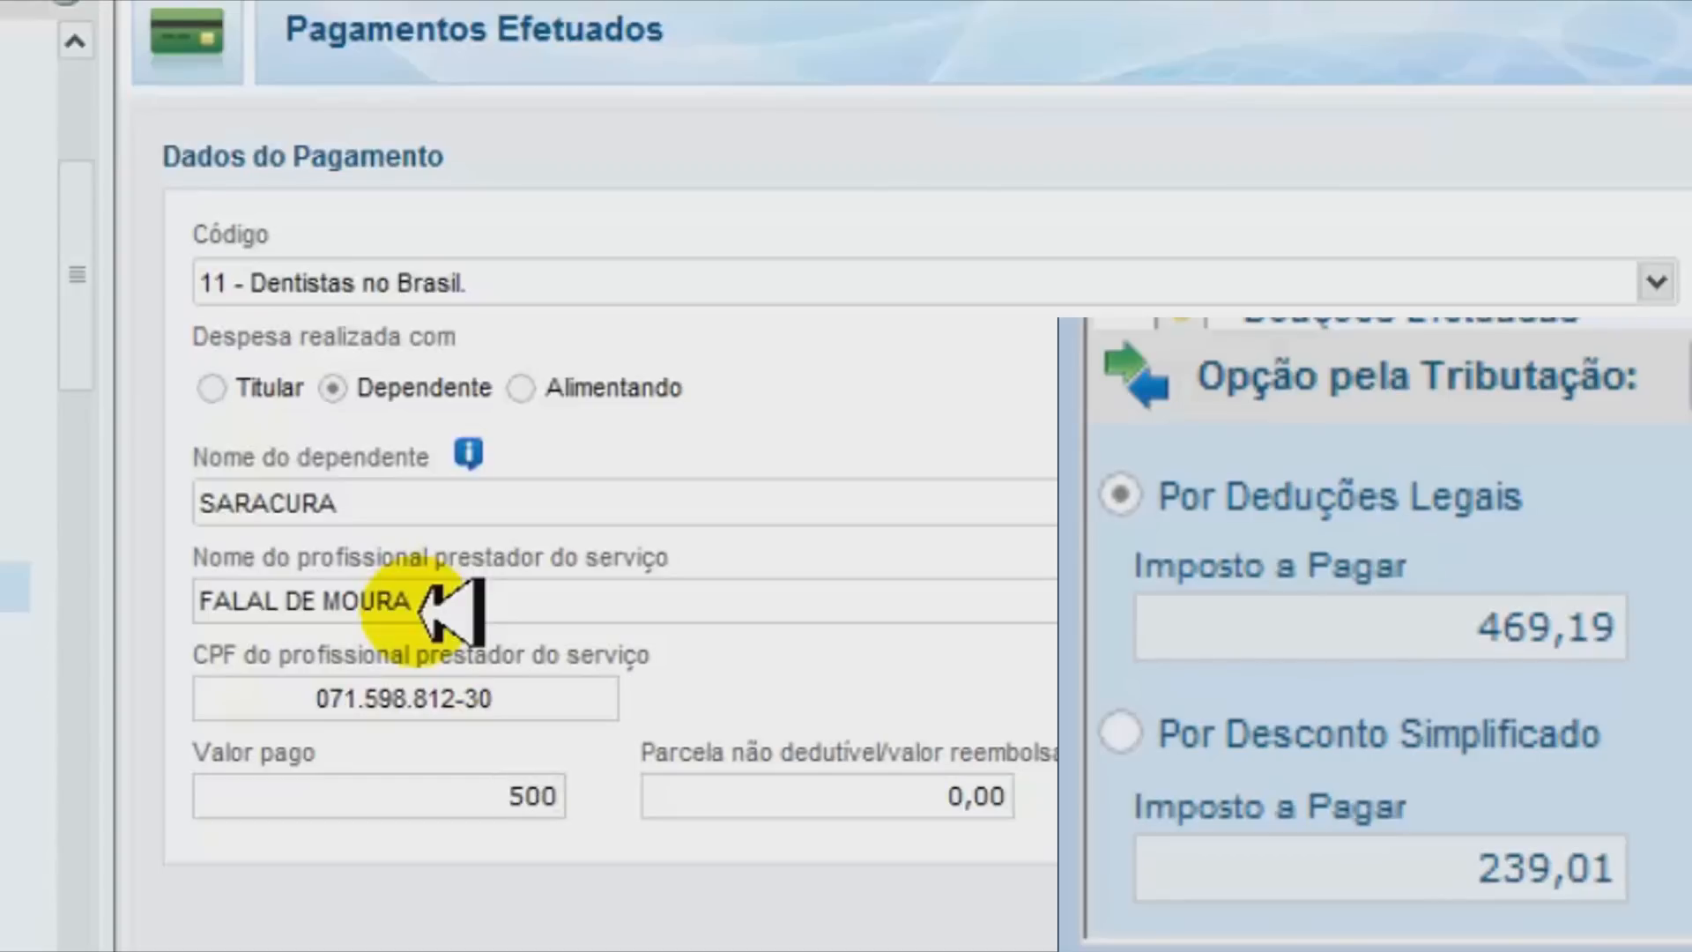
{"action": "key", "text": "Tab"}
{"action": "key", "text": "Return"}
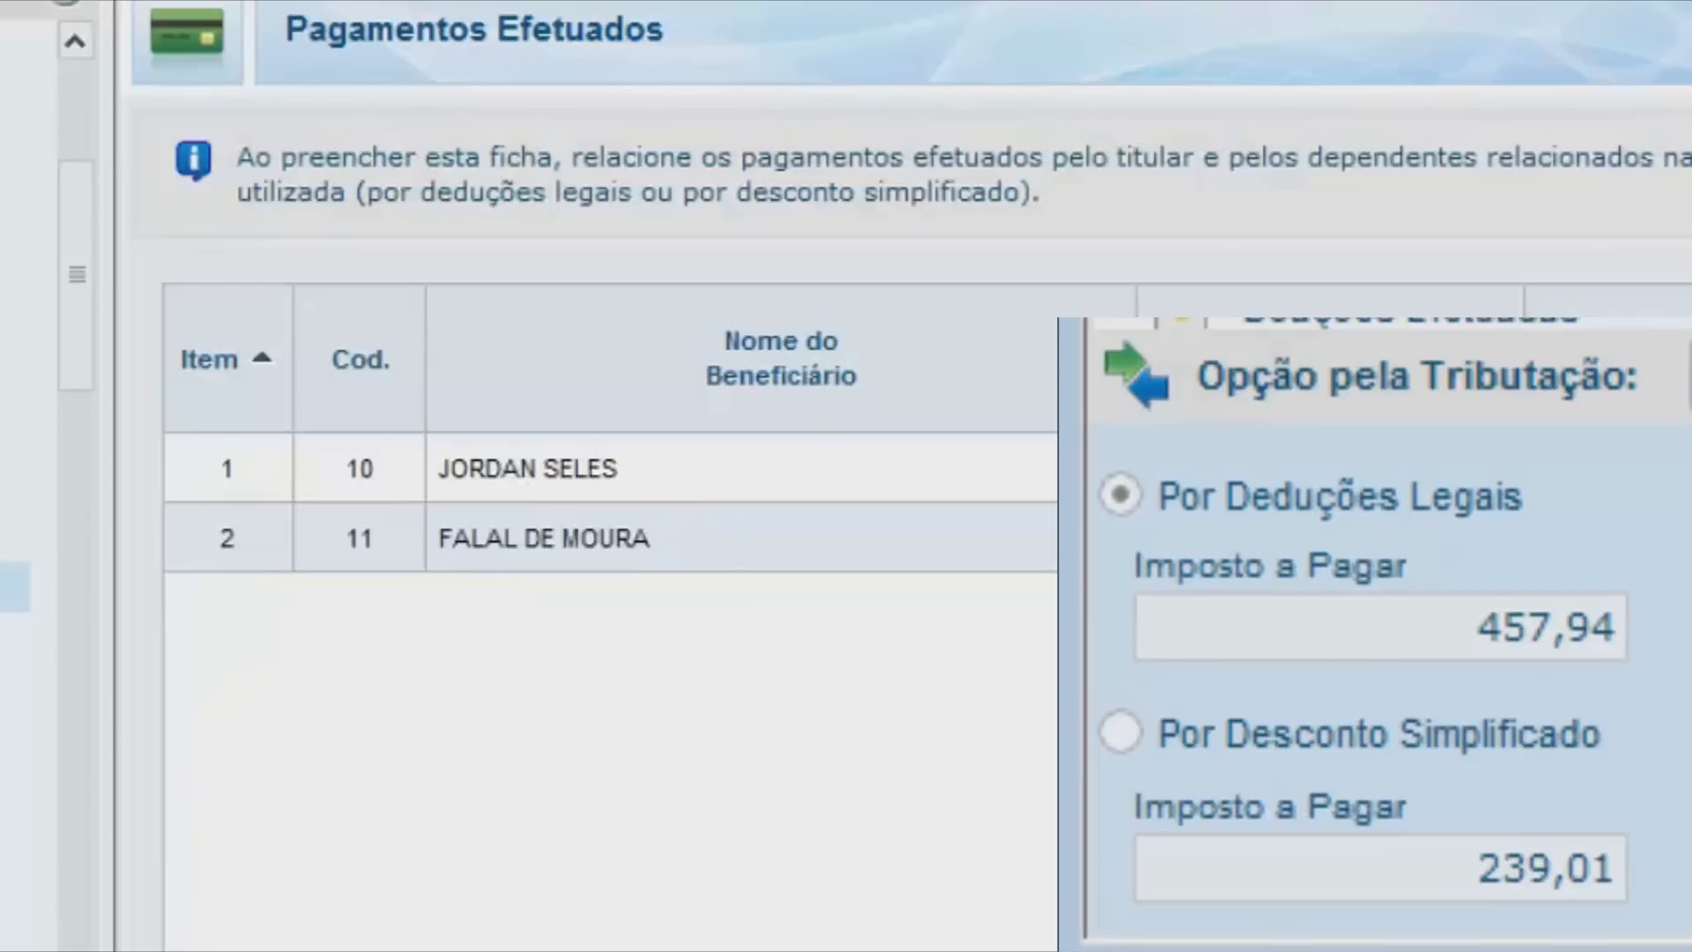
{"action": "left_click", "coordinate": [516, 476]}
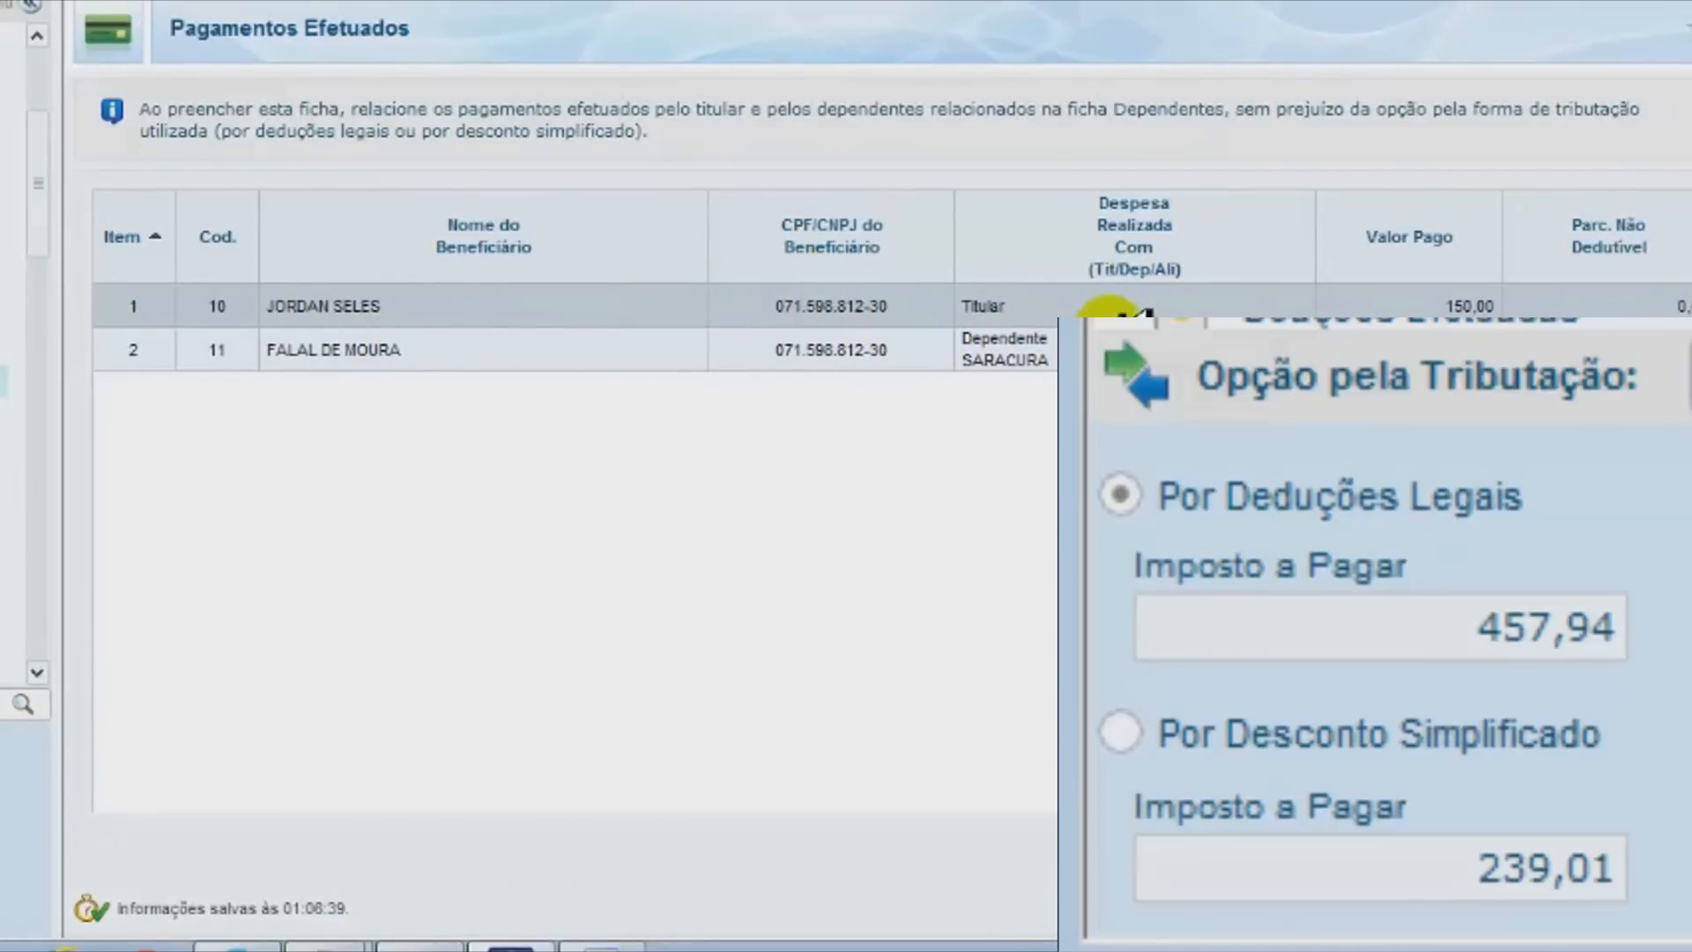
Select the dentist payment, then try a new Doações Efetuadas entry and dismiss it unsaved
{"action": "left_click", "coordinate": [476, 351]}
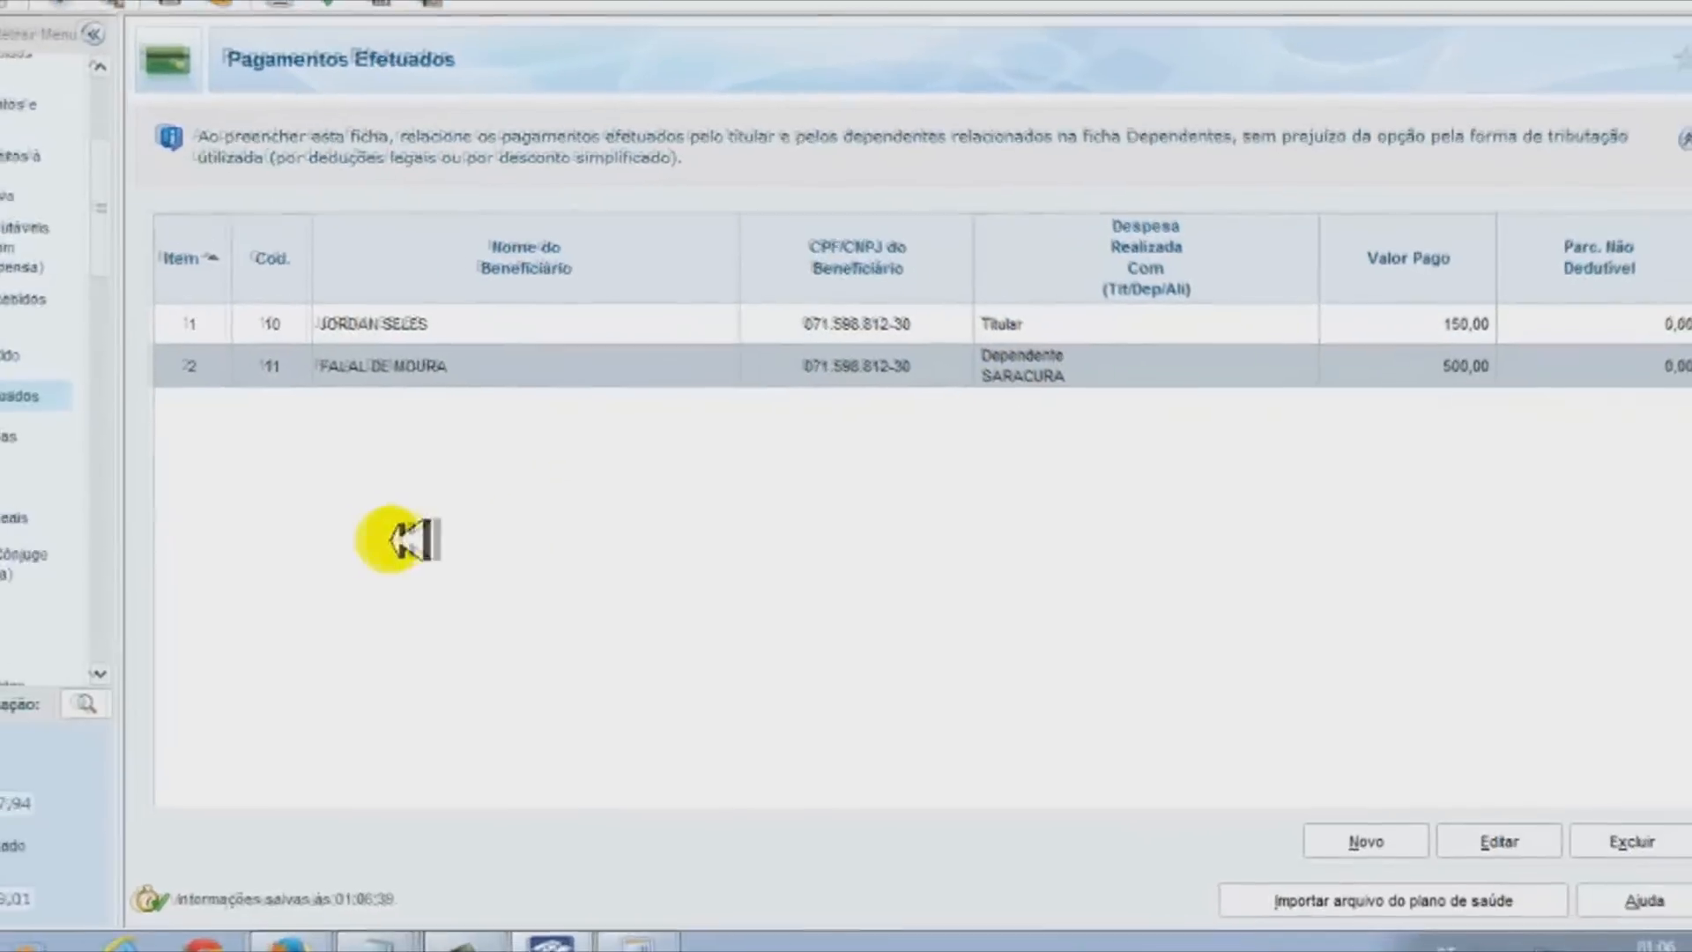
{"action": "left_click", "coordinate": [9, 436]}
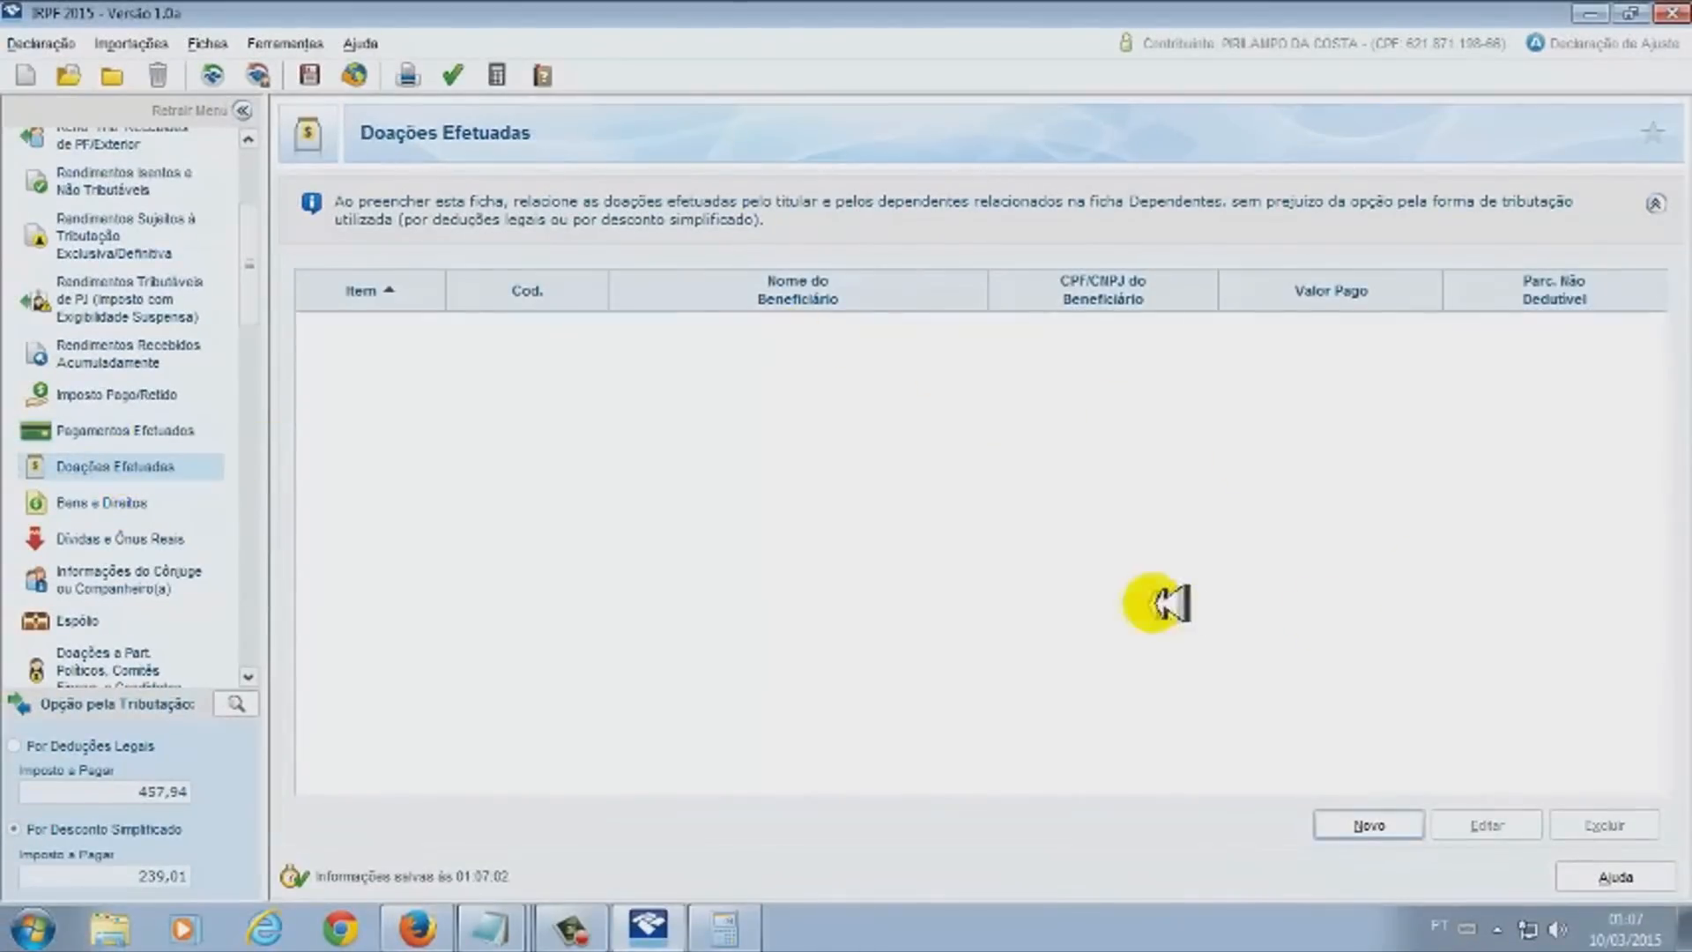
{"action": "left_click", "coordinate": [1369, 821]}
{"action": "left_click", "coordinate": [1044, 269]}
{"action": "left_click", "coordinate": [1045, 268]}
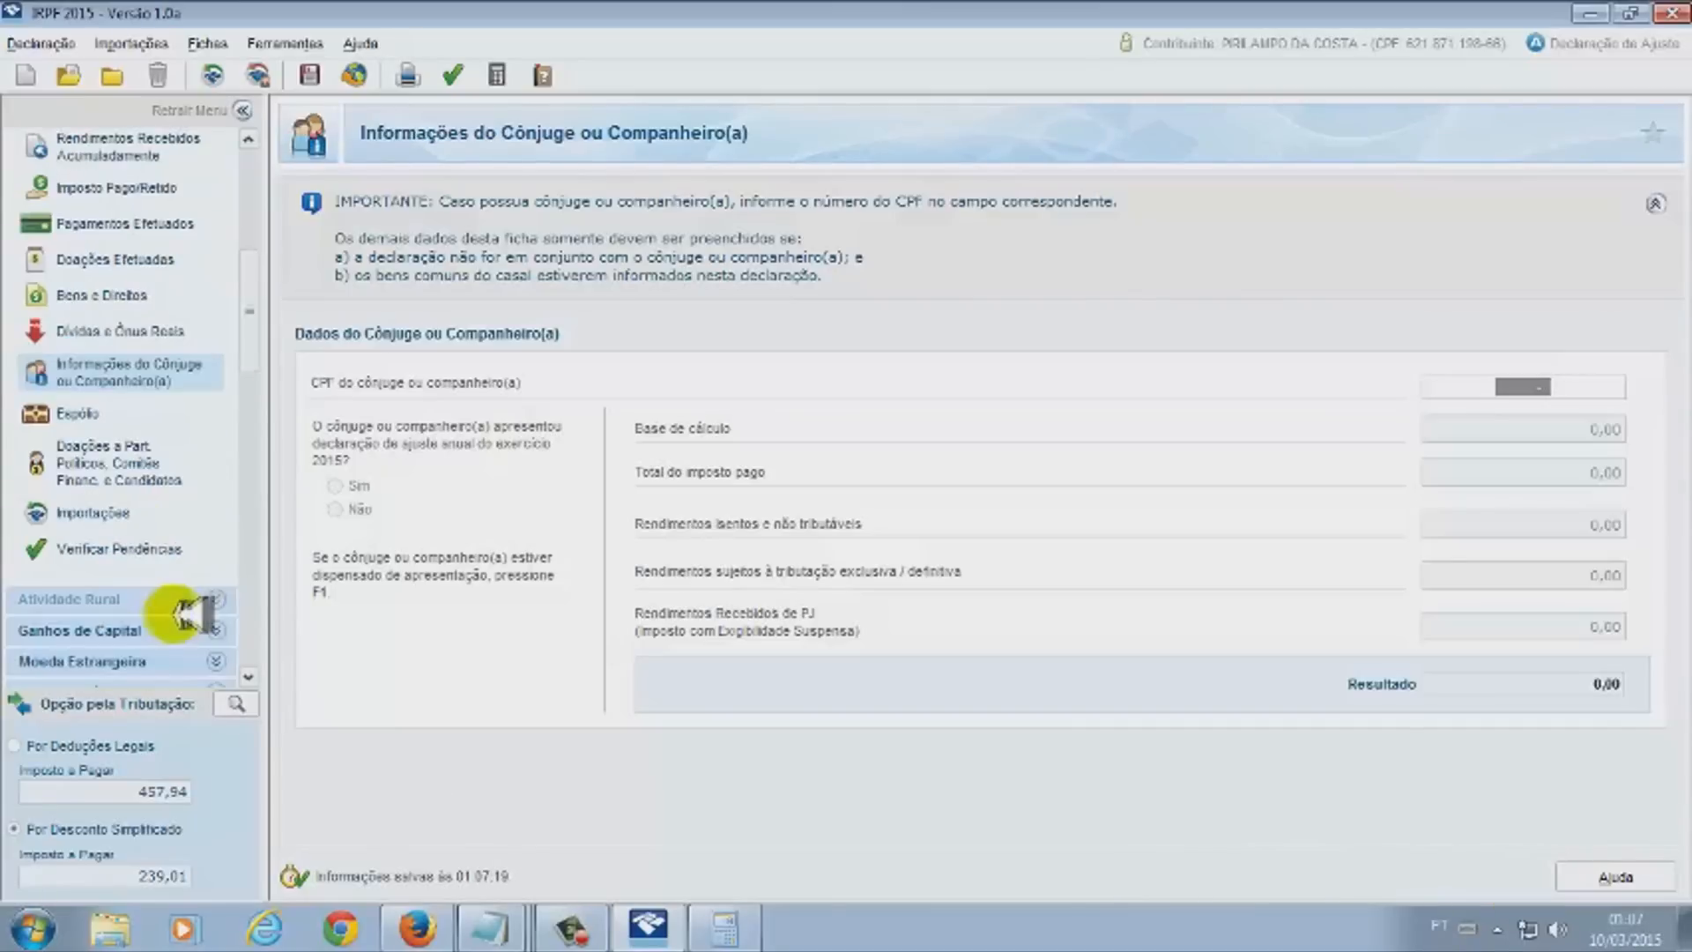
Return to Pagamentos Efetuados and go on to the Dependentes section
{"action": "left_click", "coordinate": [106, 225]}
{"action": "scroll", "coordinate": [141, 371], "scroll_direction": "up", "scroll_amount": 3}
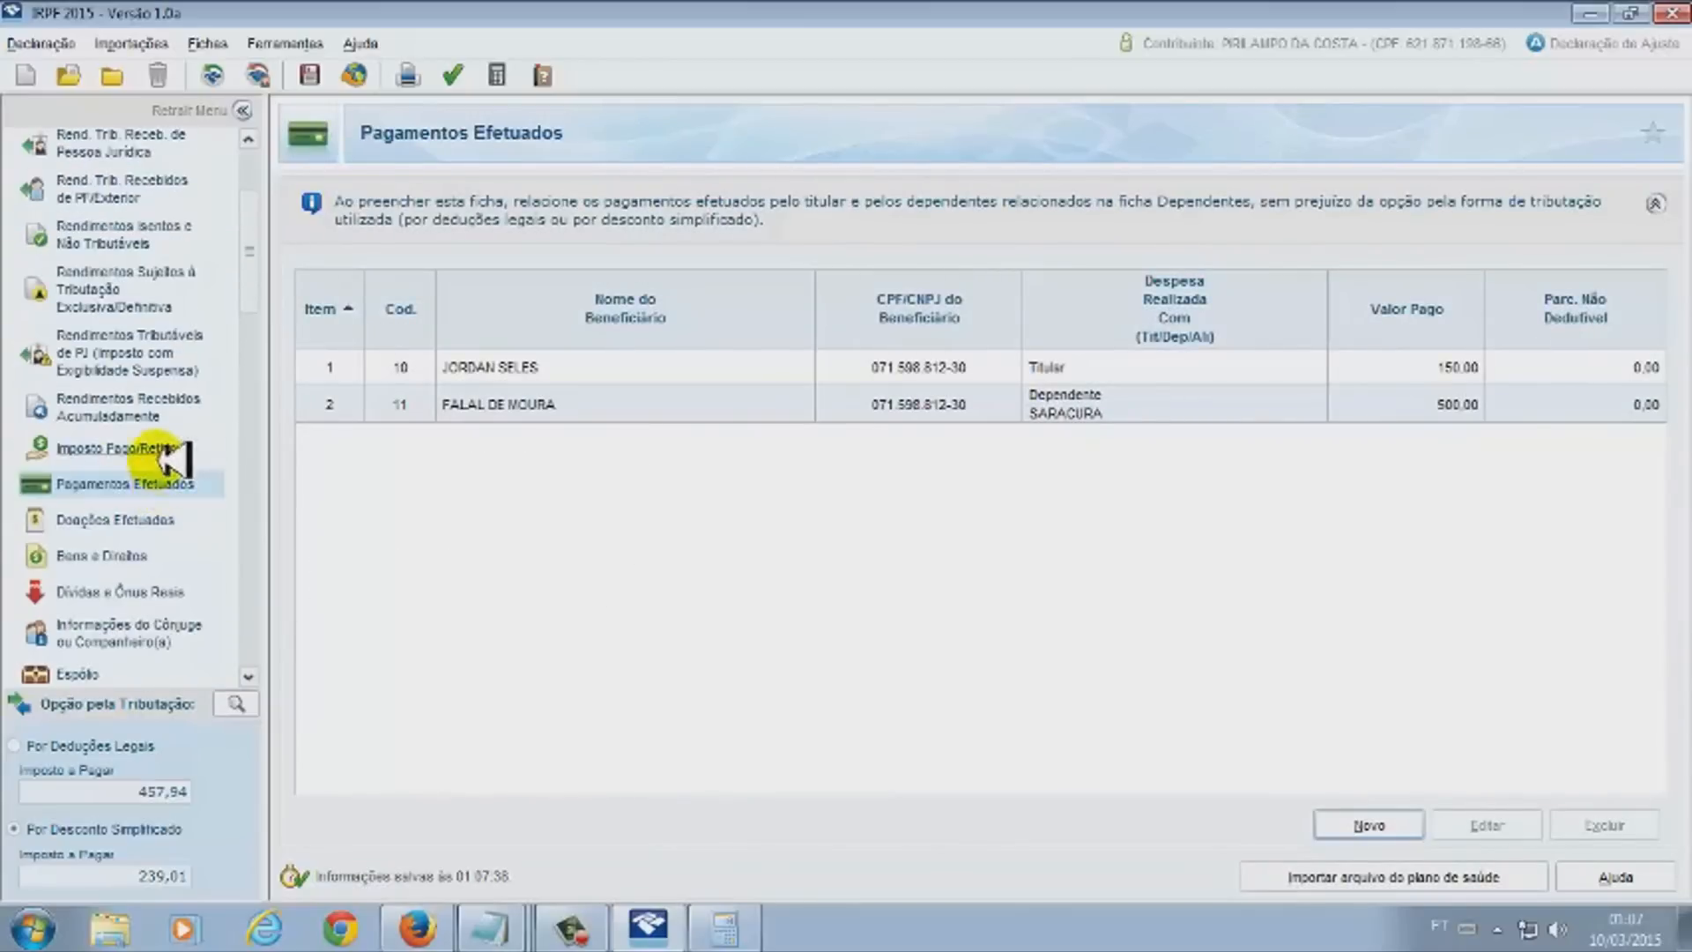
{"action": "scroll", "coordinate": [168, 454], "scroll_direction": "up", "scroll_amount": 3}
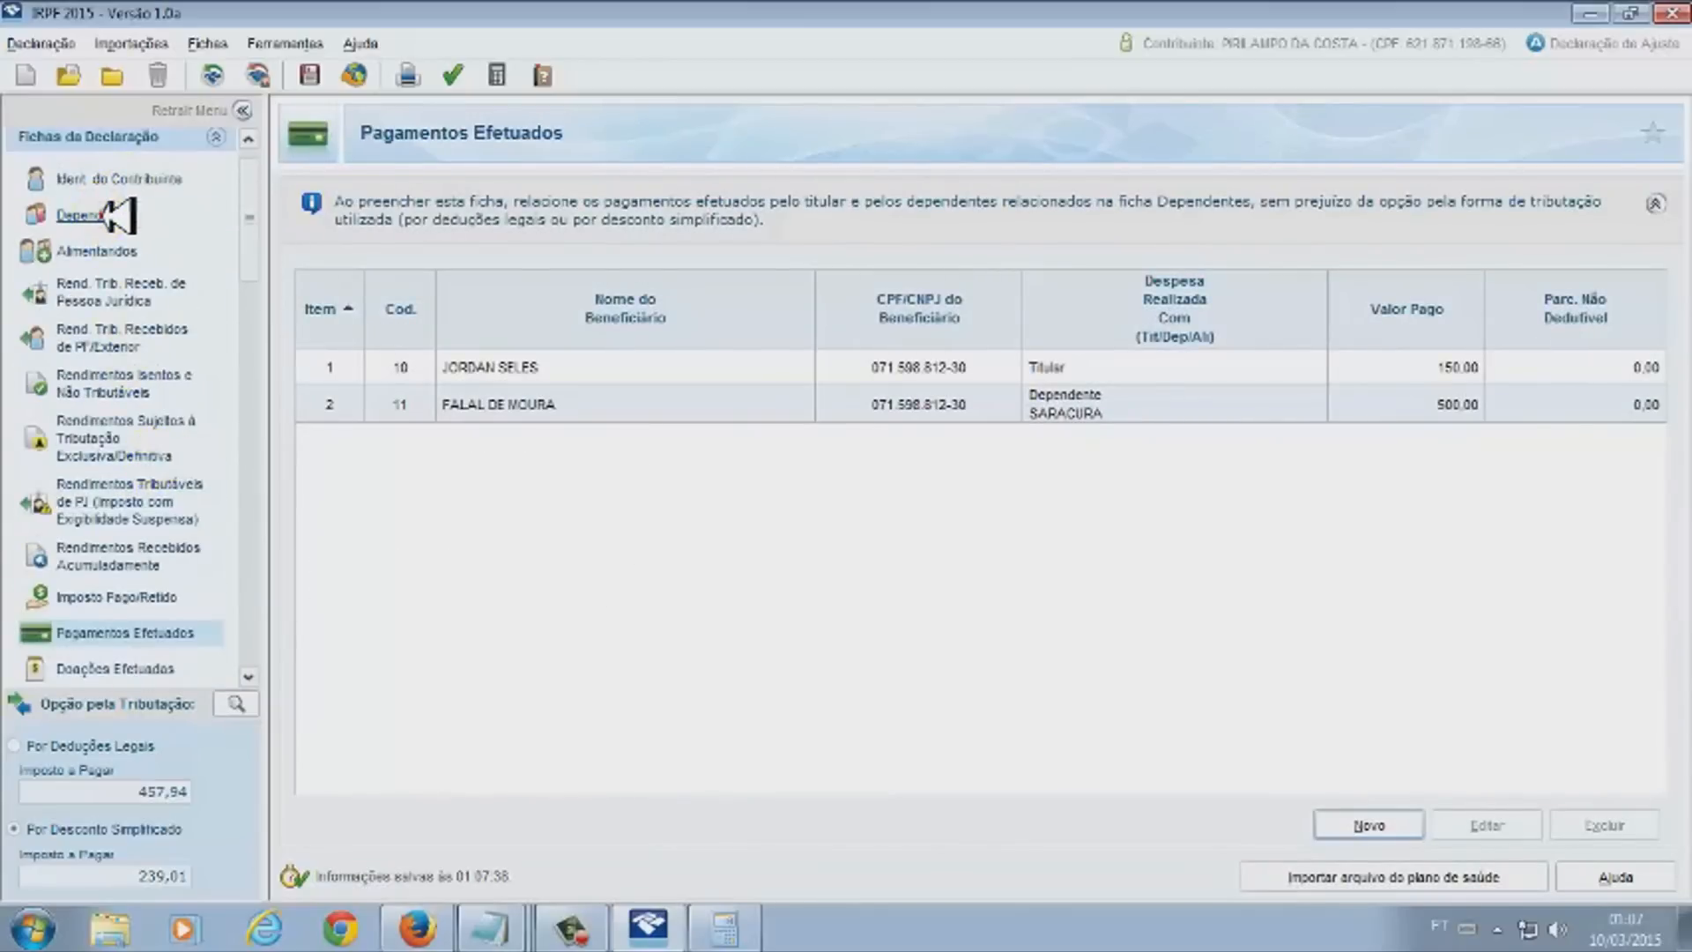
{"action": "left_click", "coordinate": [97, 215]}
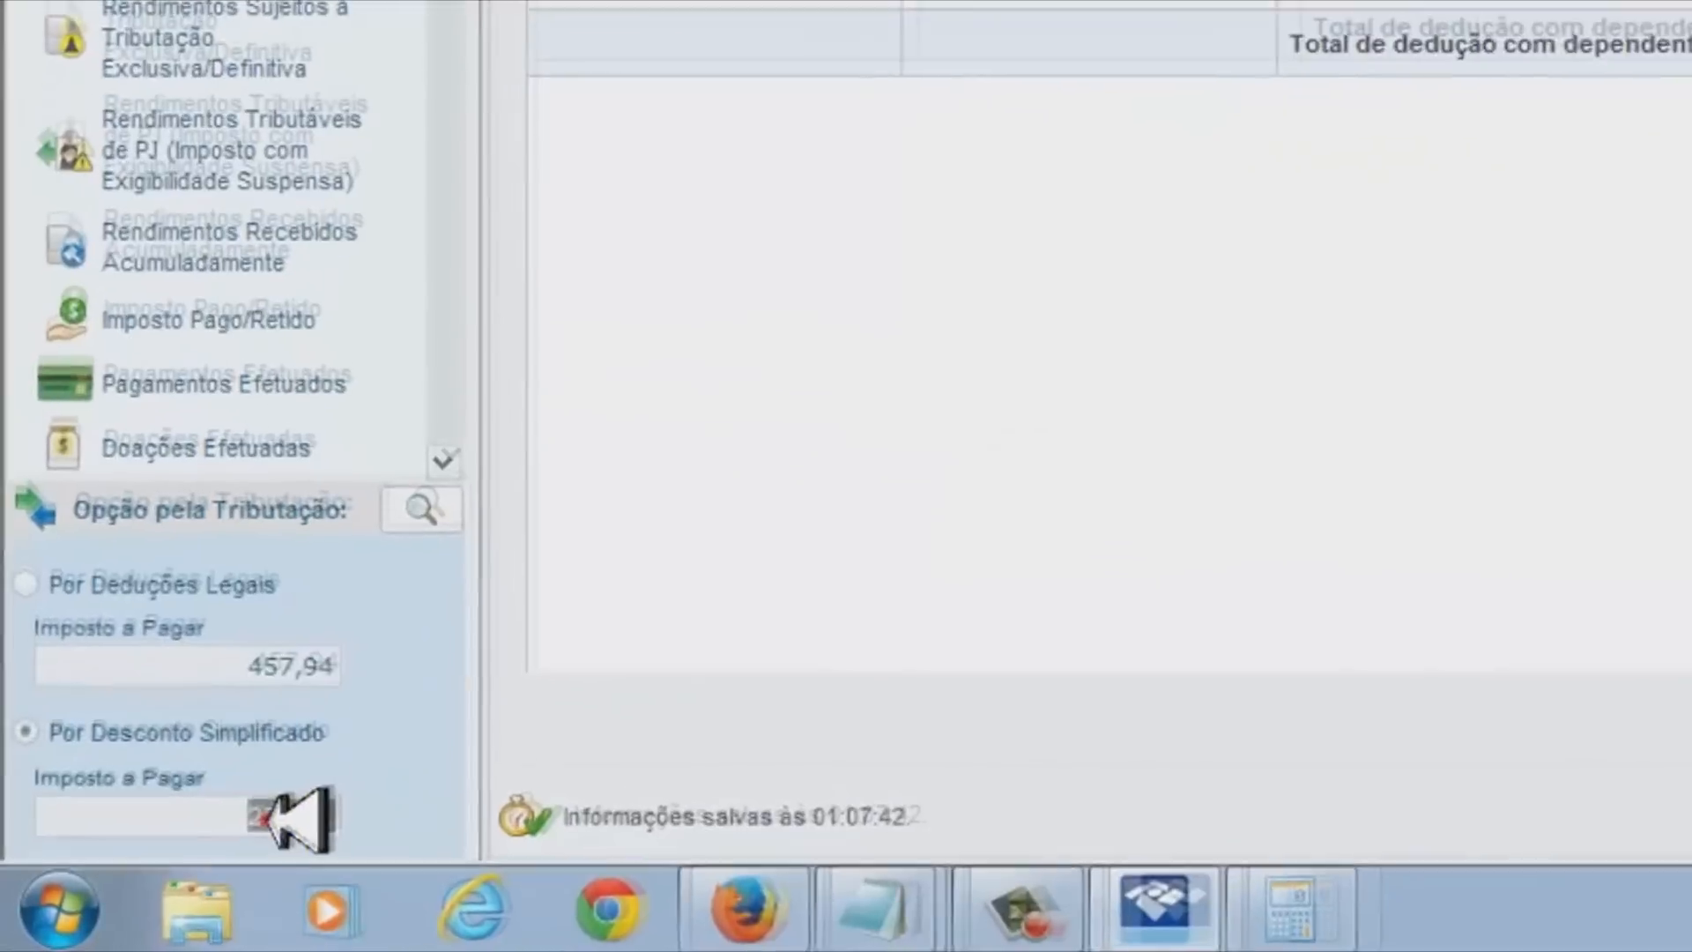
Check the 239,01 simplified tax and the dependent row, then reopen the PJ income sheet with payer ad
{"action": "left_click", "coordinate": [264, 819]}
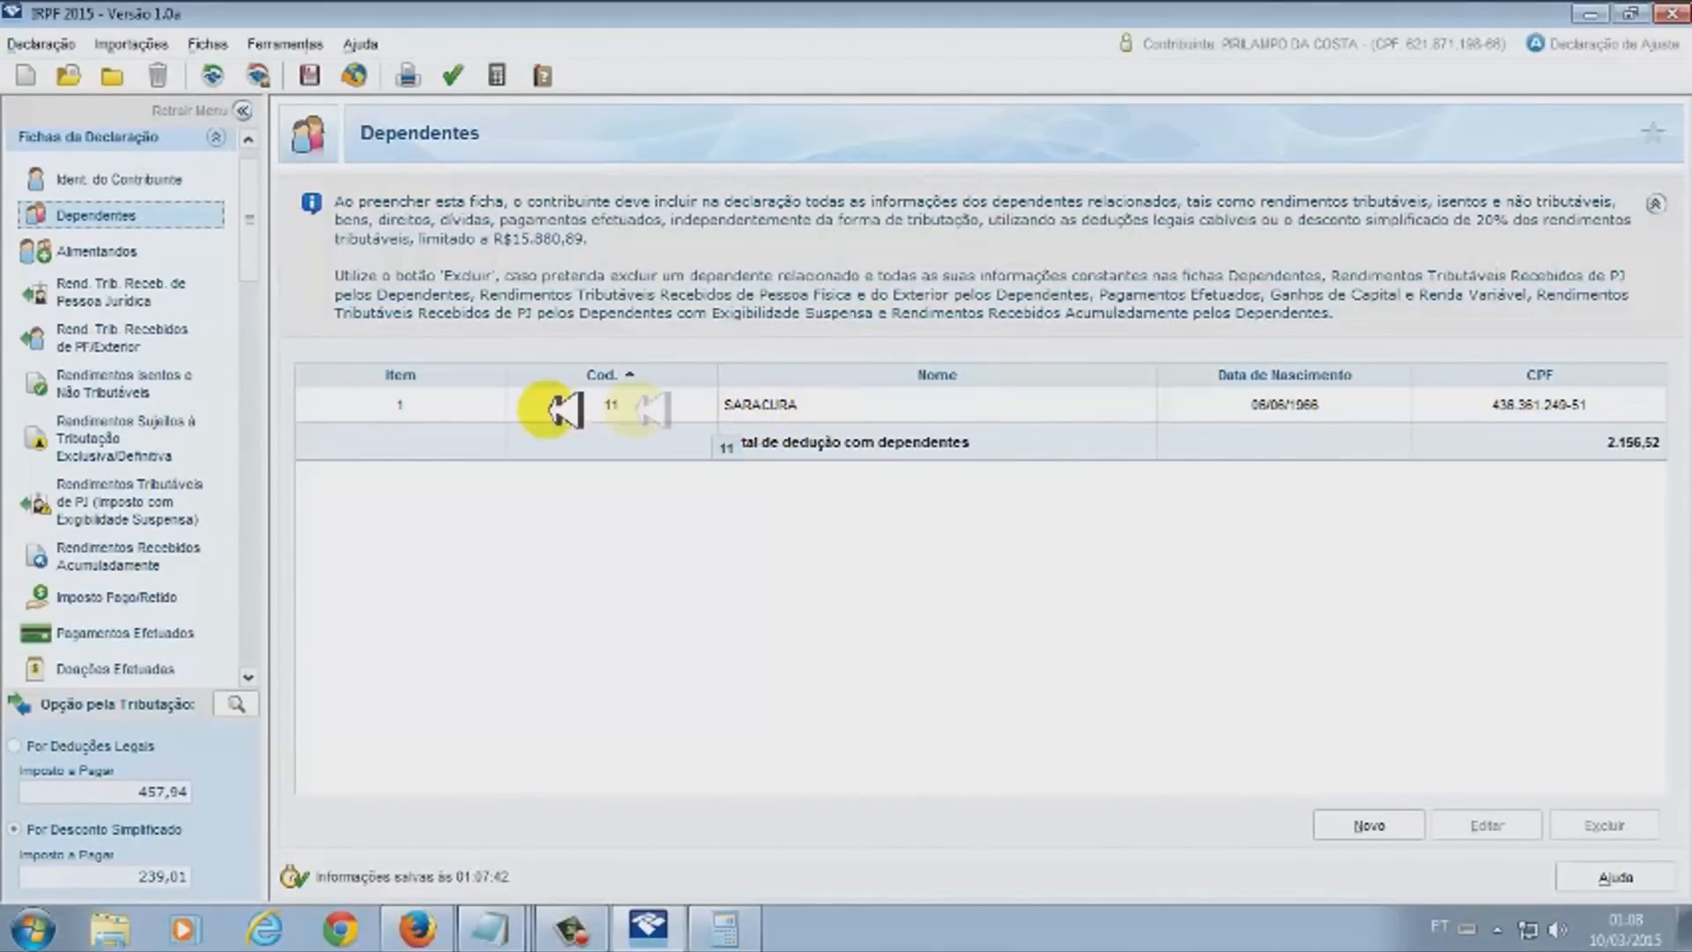
{"action": "left_click", "coordinate": [820, 406]}
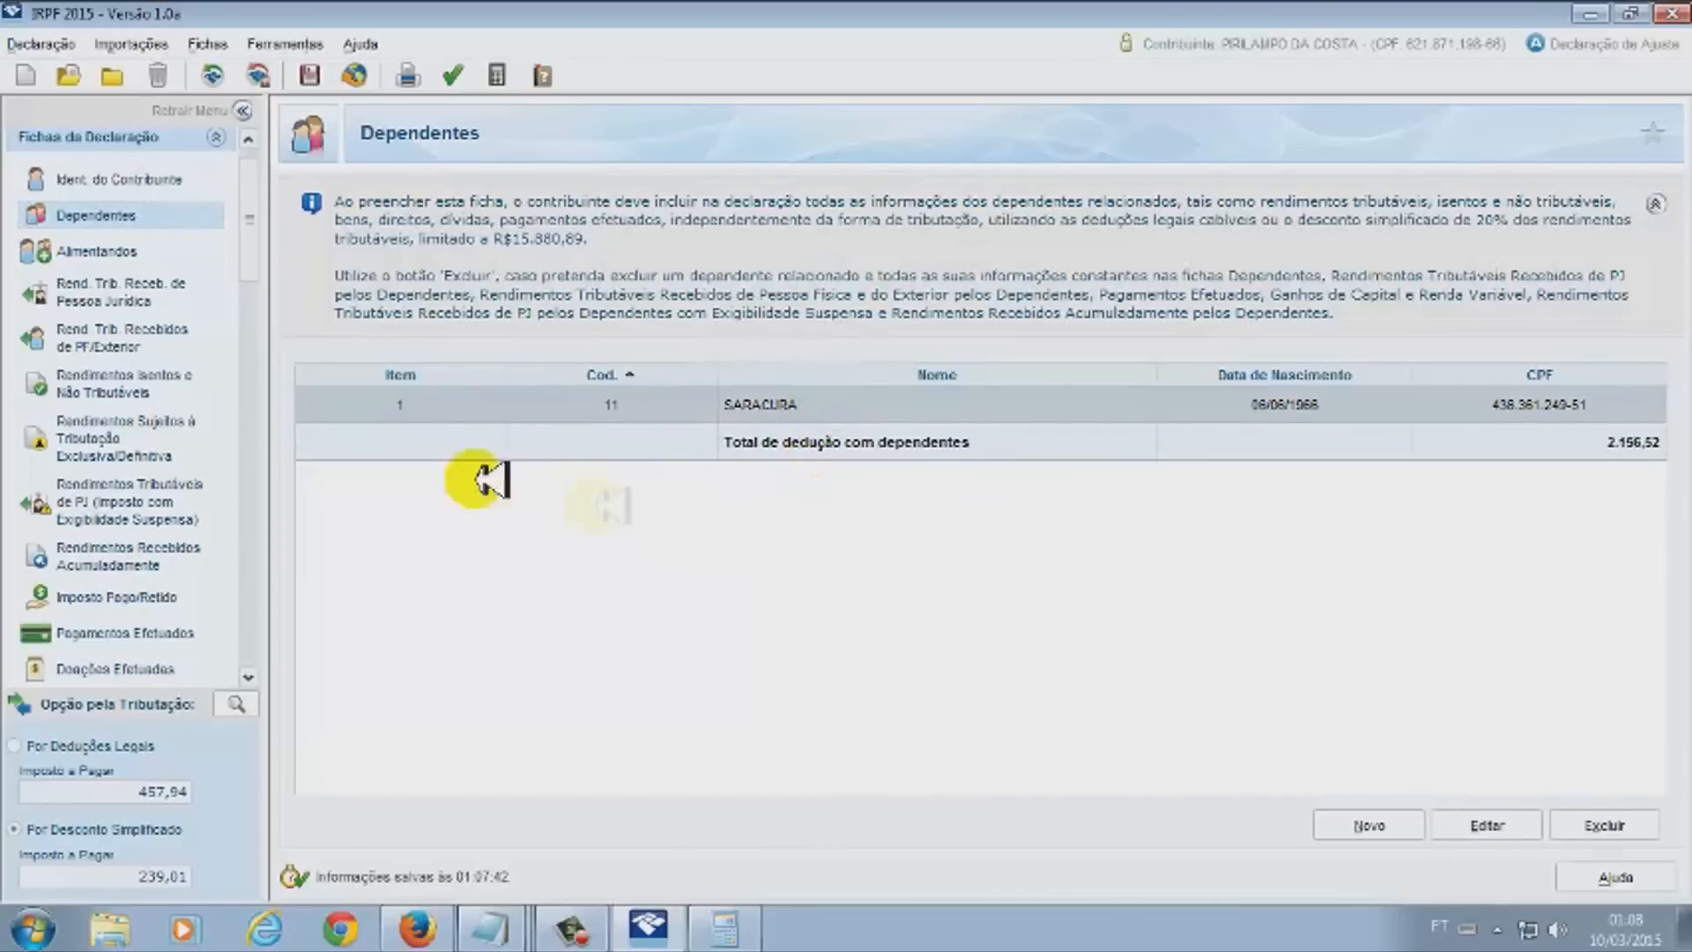
{"action": "left_click", "coordinate": [133, 287]}
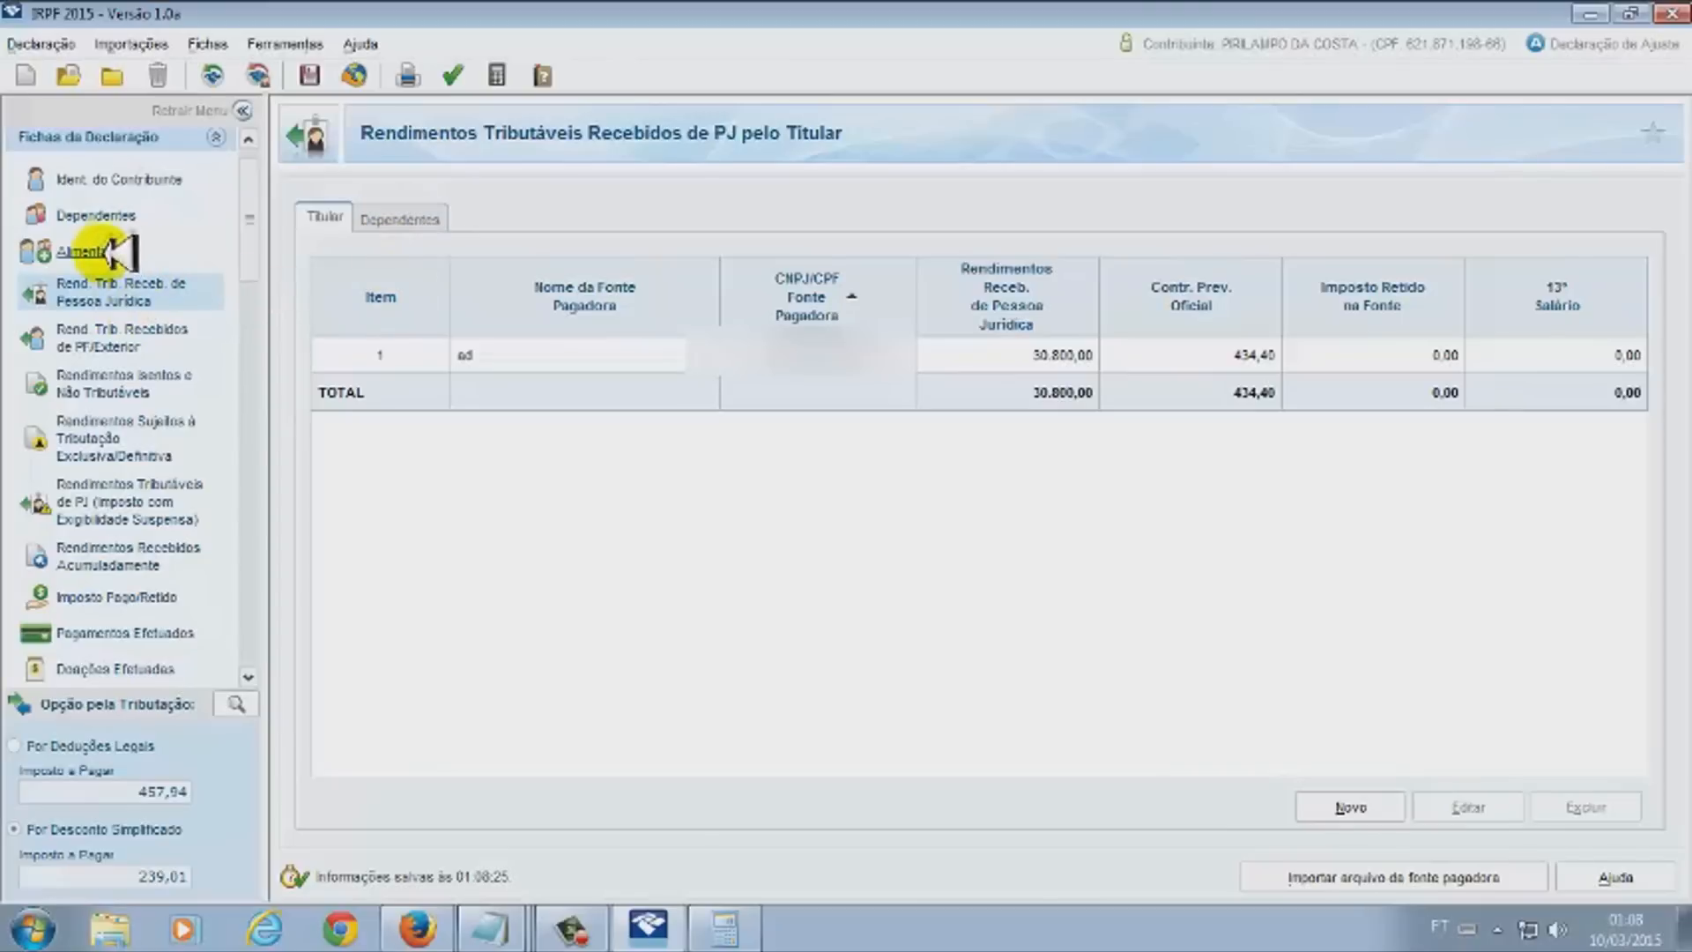
Start a blank dependent entry on the Dependentes tab of Rend. Trib. Receb. de Pessoa Jurídica
{"action": "left_click", "coordinate": [113, 216]}
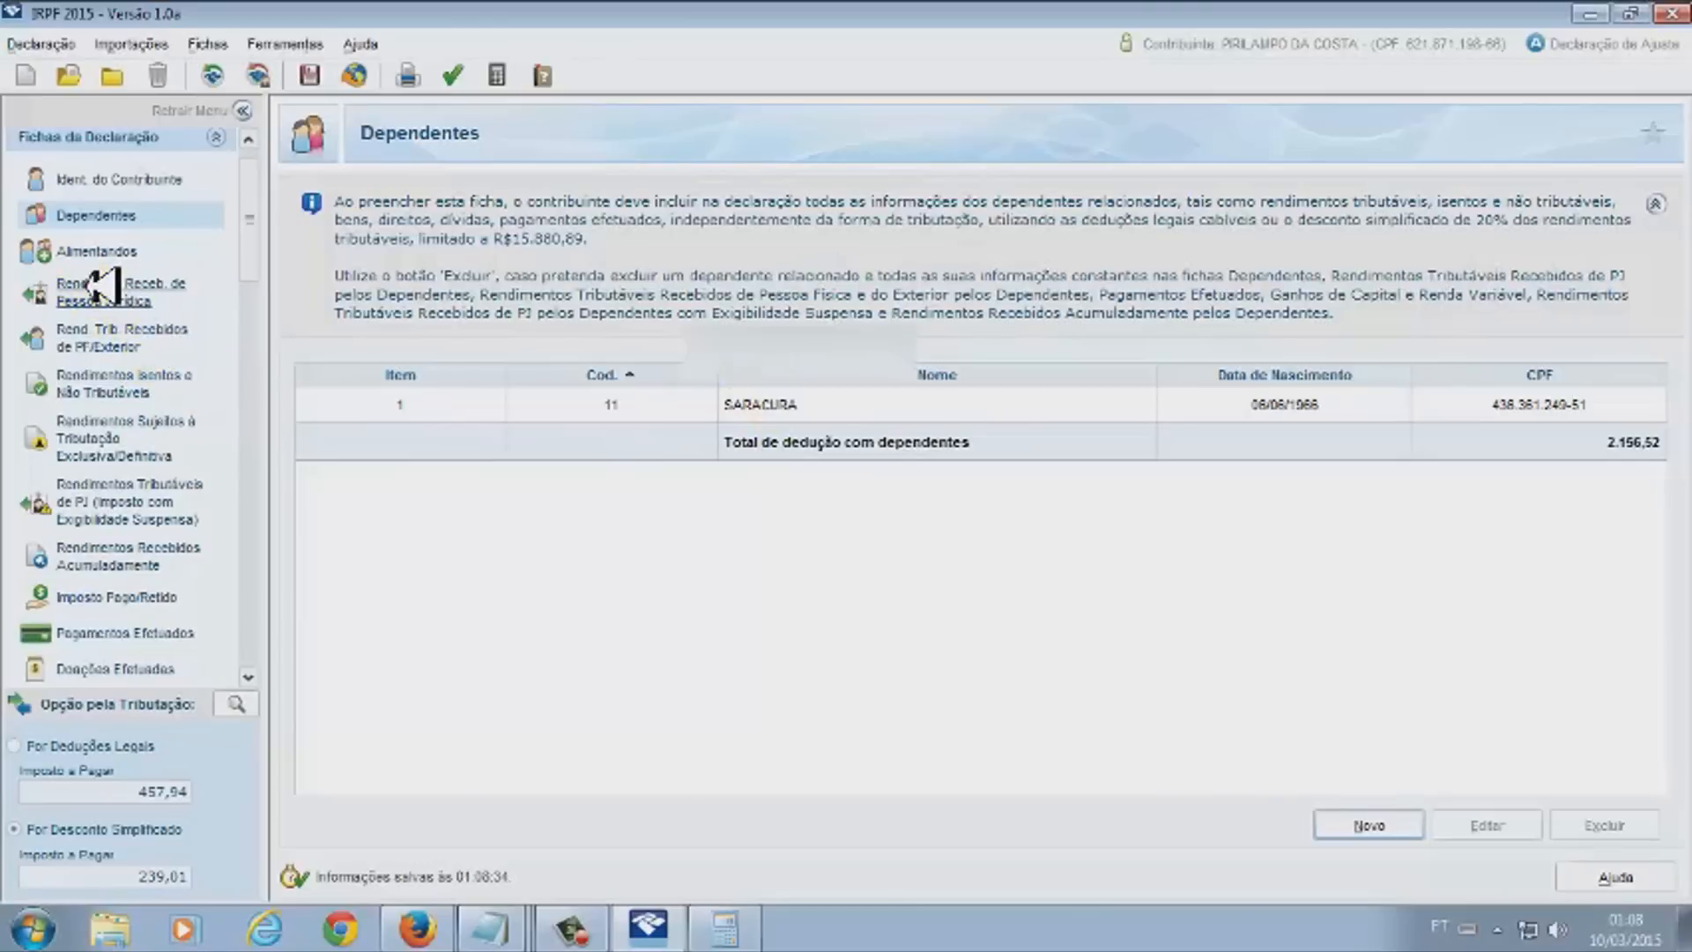
{"action": "left_click", "coordinate": [123, 291]}
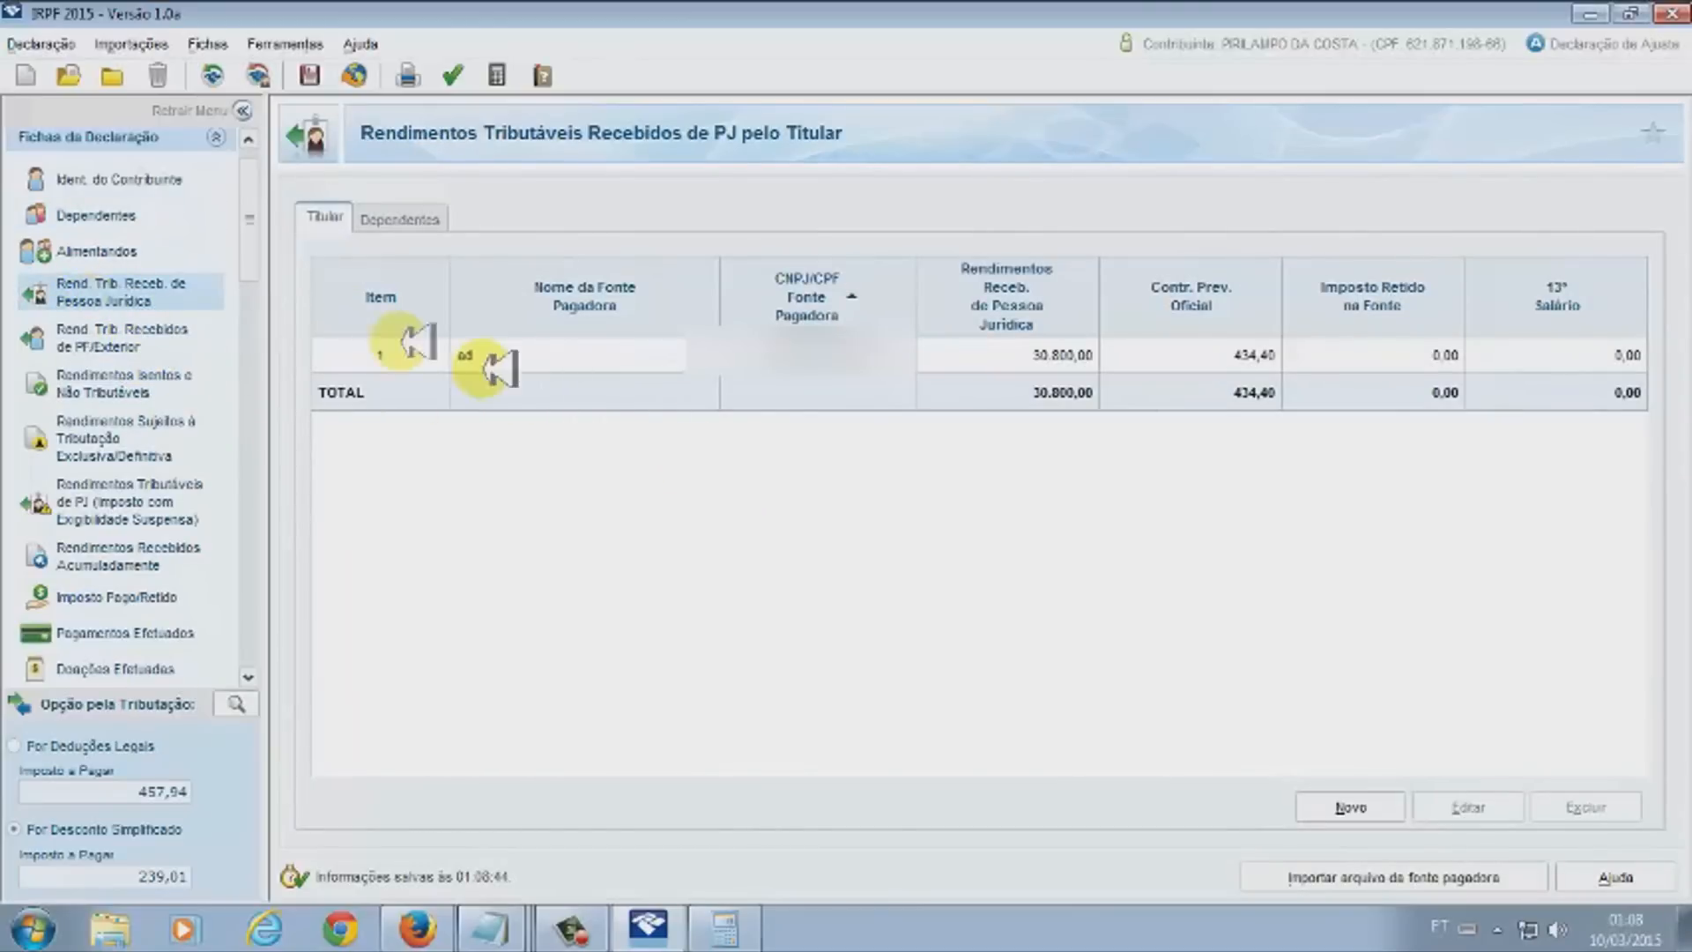
{"action": "left_click", "coordinate": [780, 357]}
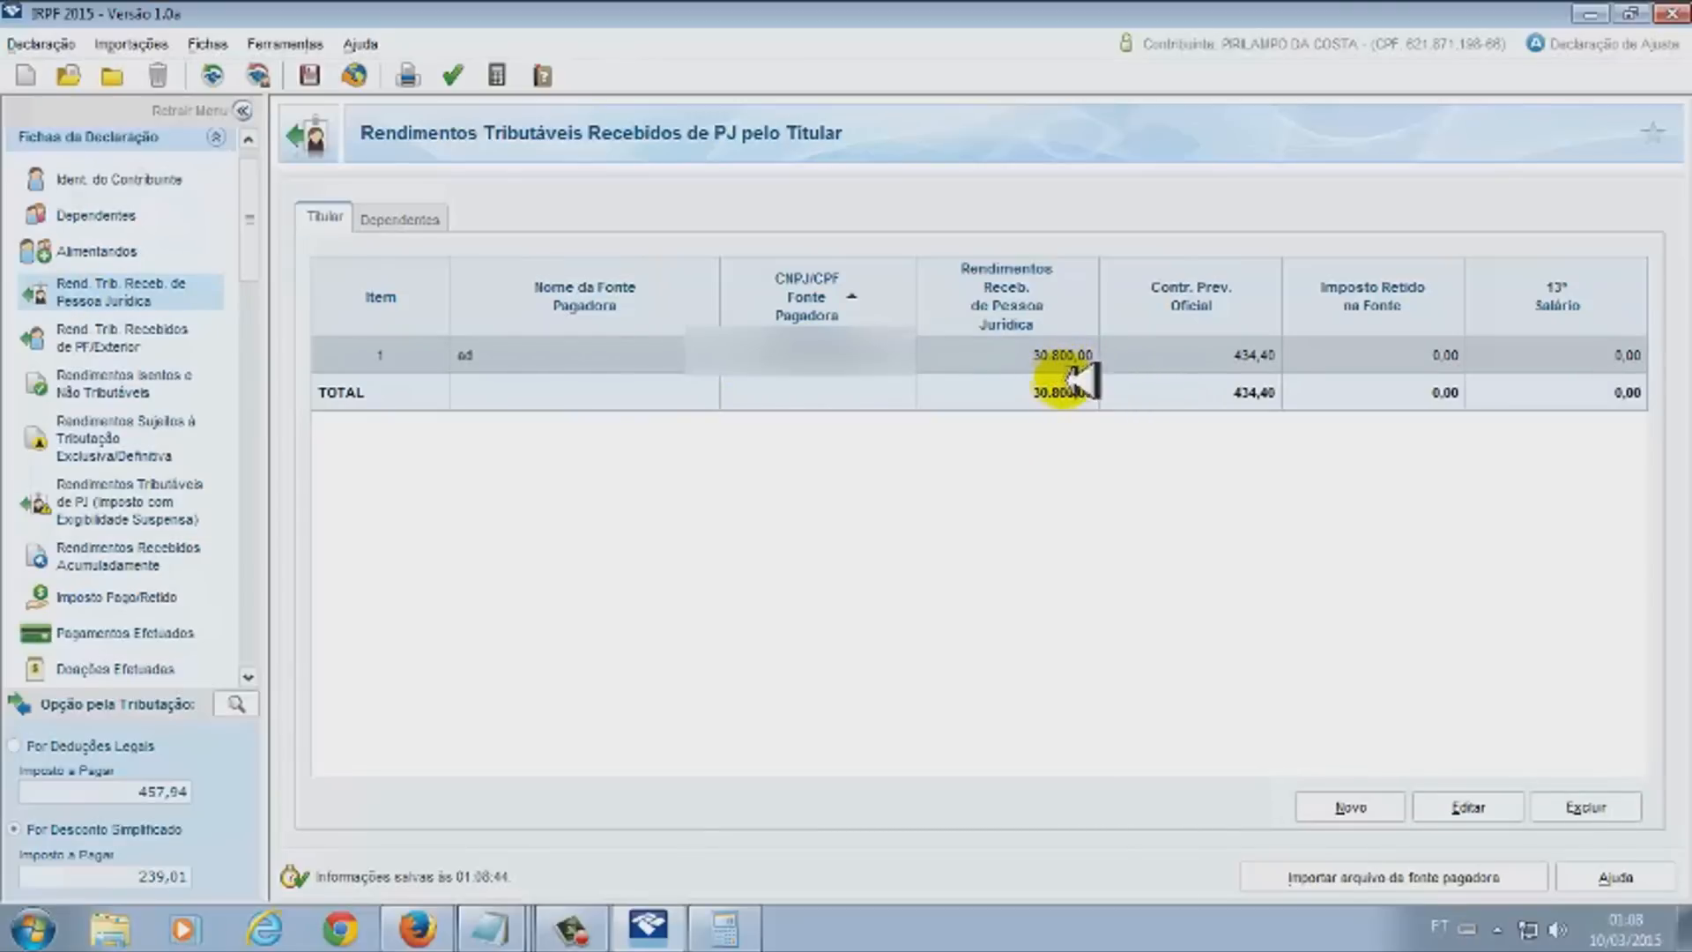
{"action": "left_click", "coordinate": [392, 218]}
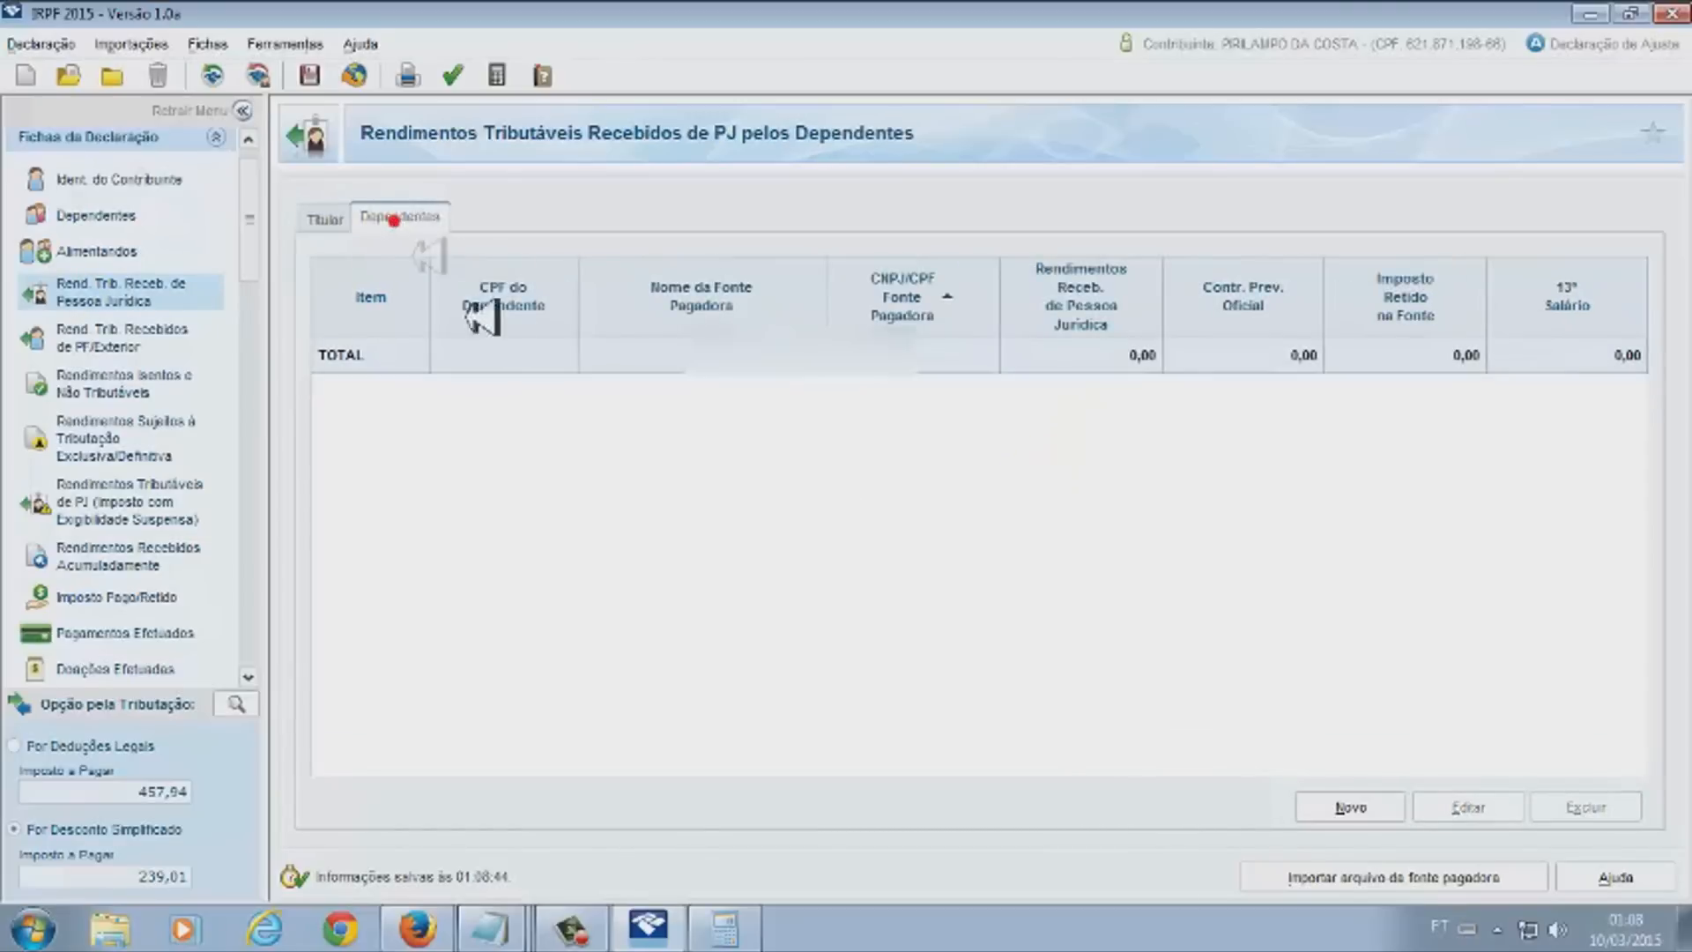
{"action": "left_click", "coordinate": [1351, 807]}
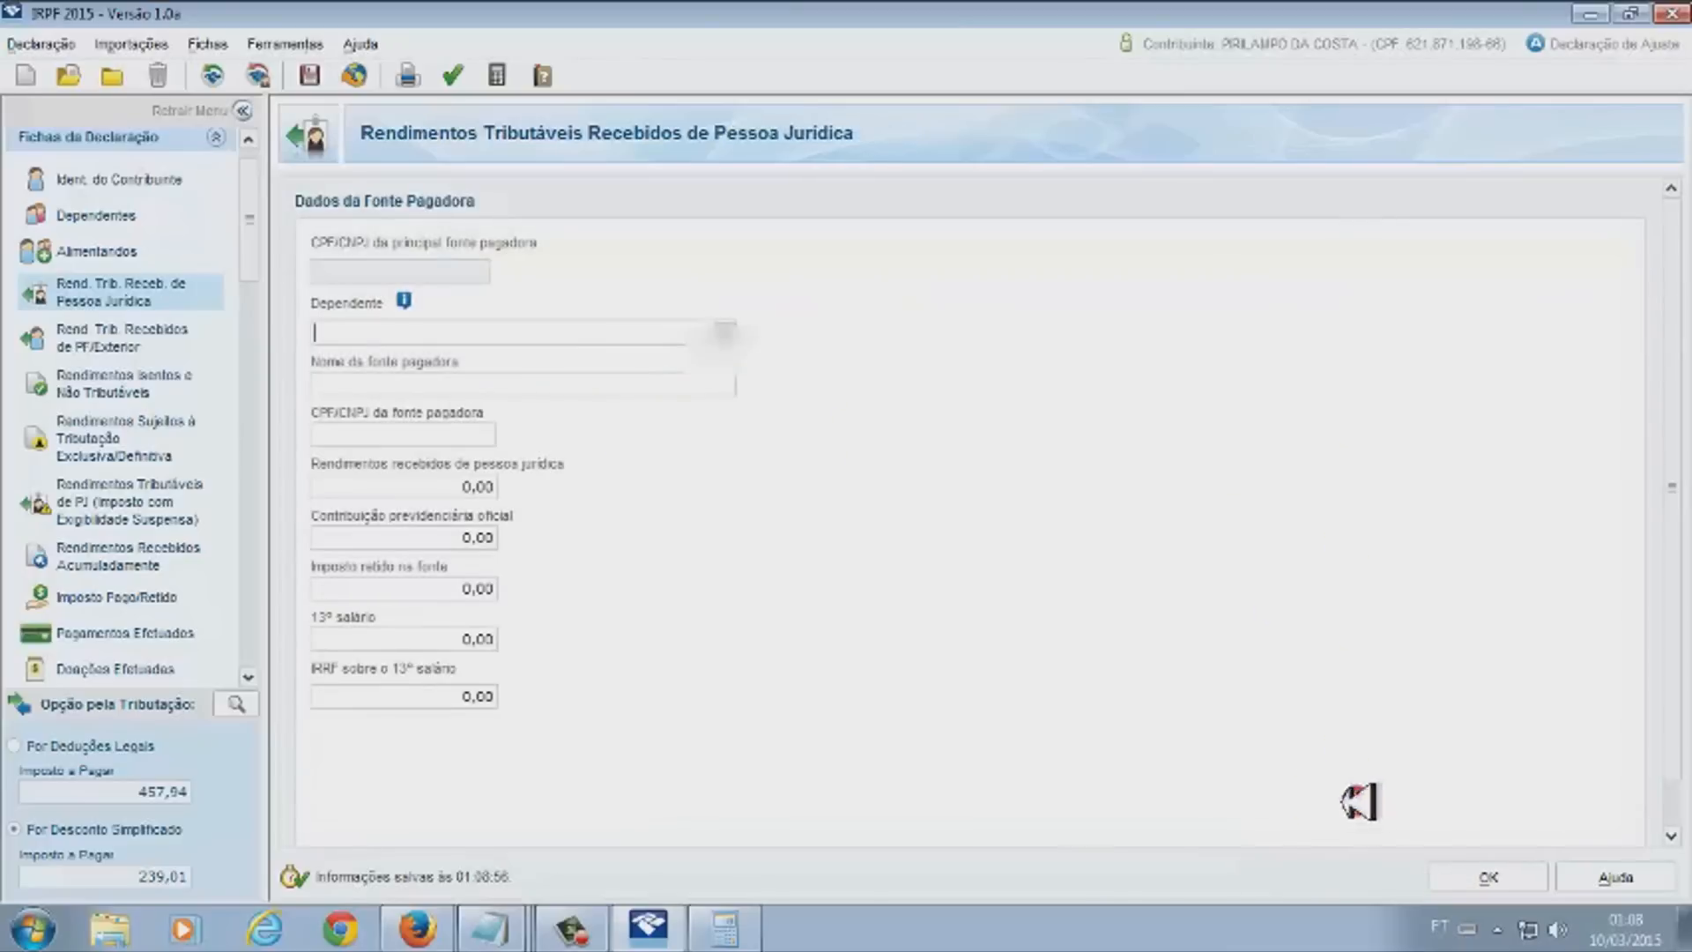
Choose the dependent as income recipient and enter DADFR as the paying company
{"action": "left_click", "coordinate": [721, 334]}
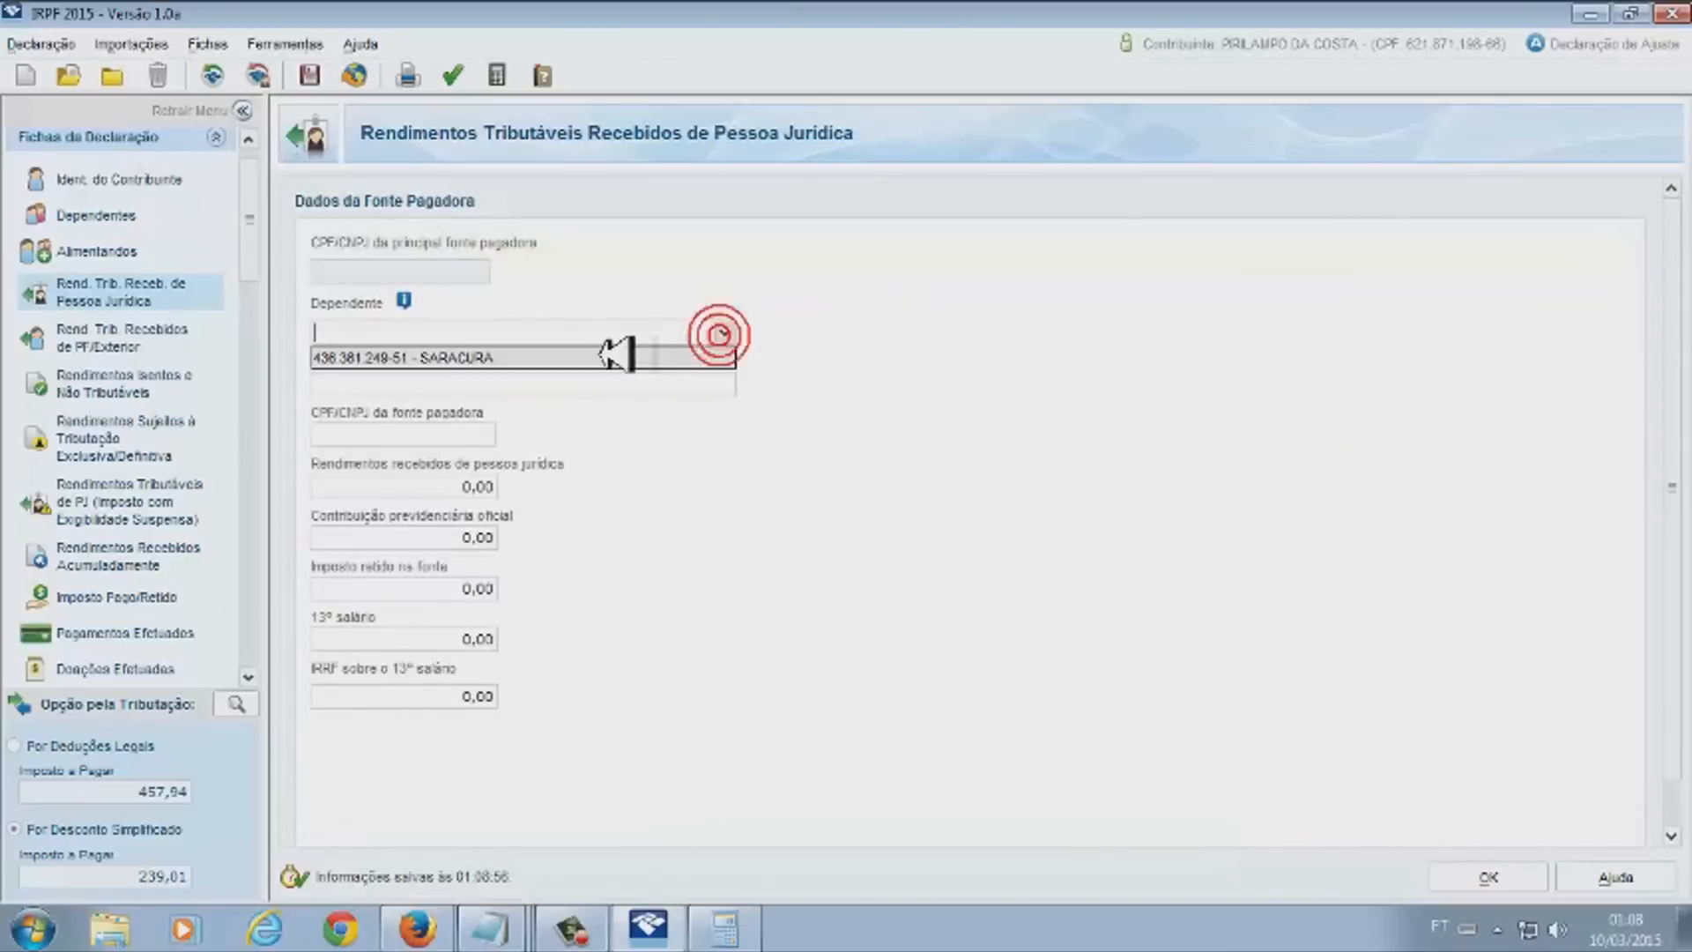
{"action": "left_click", "coordinate": [499, 356]}
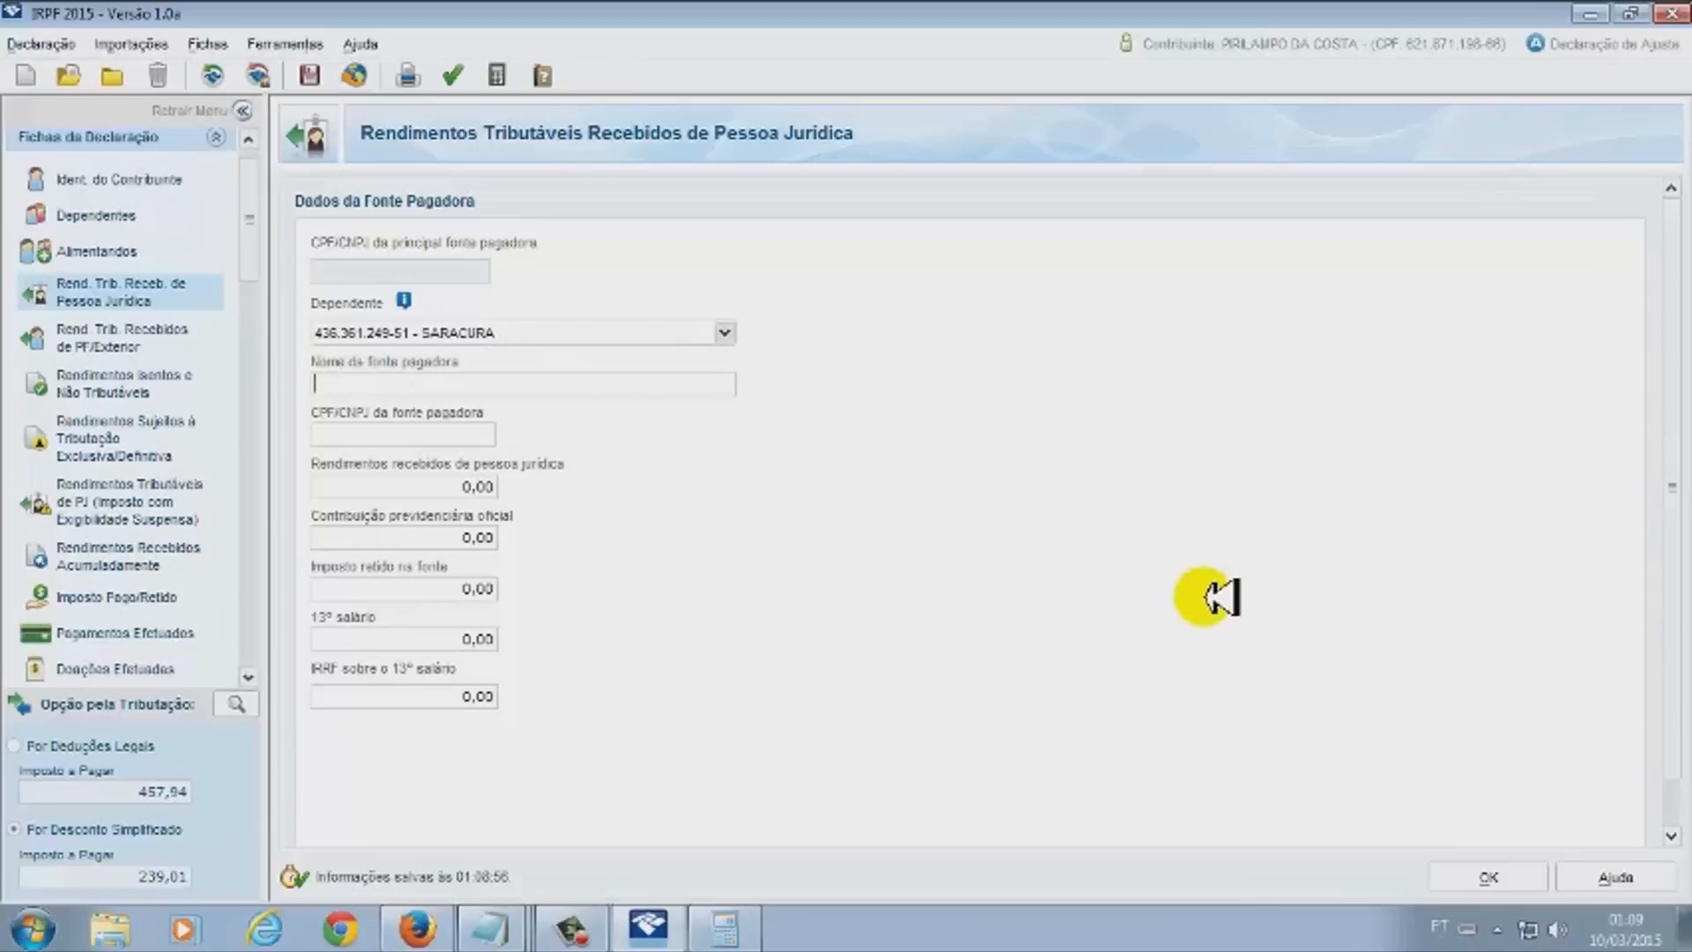
{"action": "type", "text": "DADFR"}
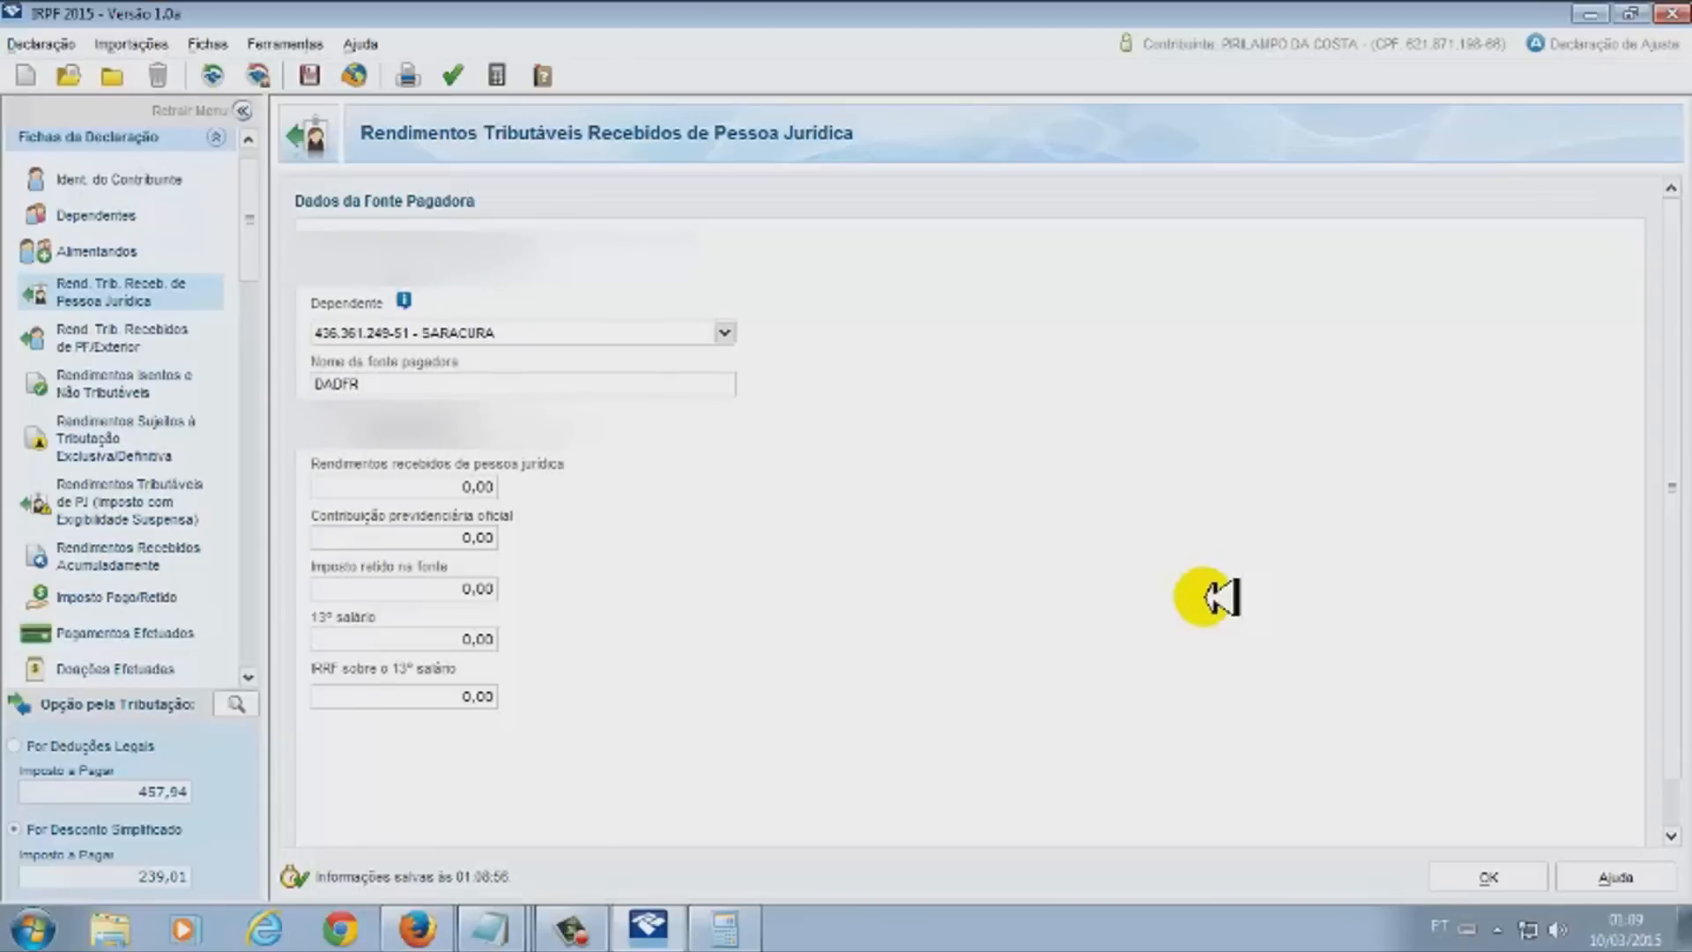
{"action": "key", "text": "Tab"}
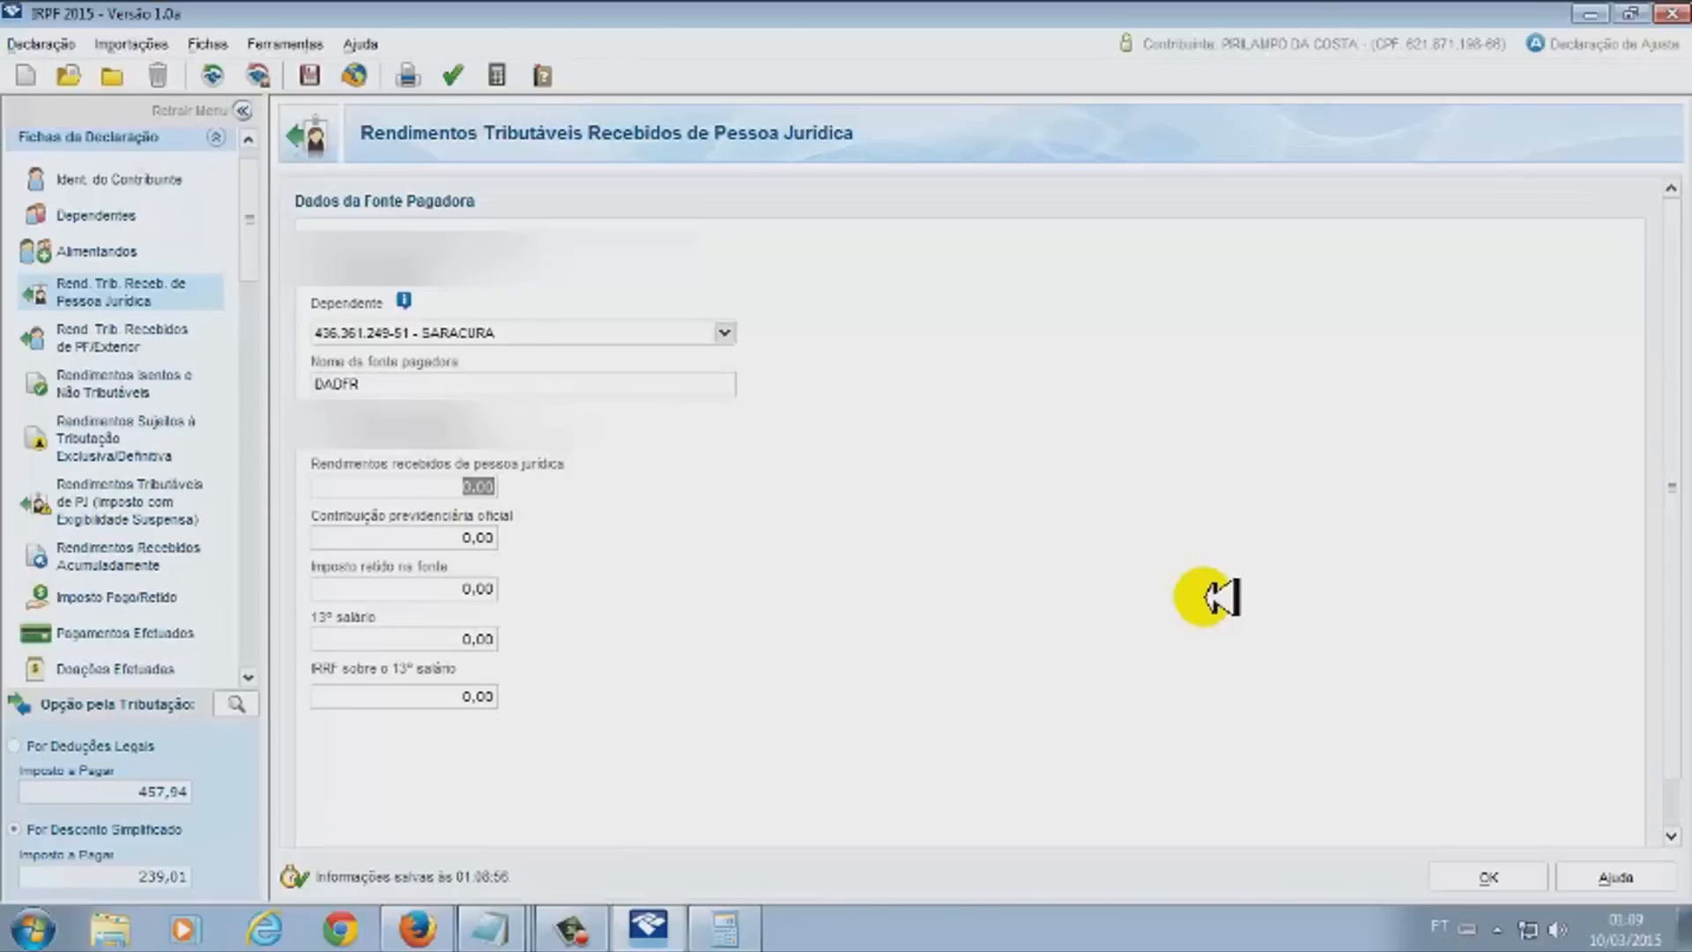
Enter 8.688,00 as the dependent's income, raising legal-deductions tax to 1.416,71
{"action": "key", "text": "alt+Tab"}
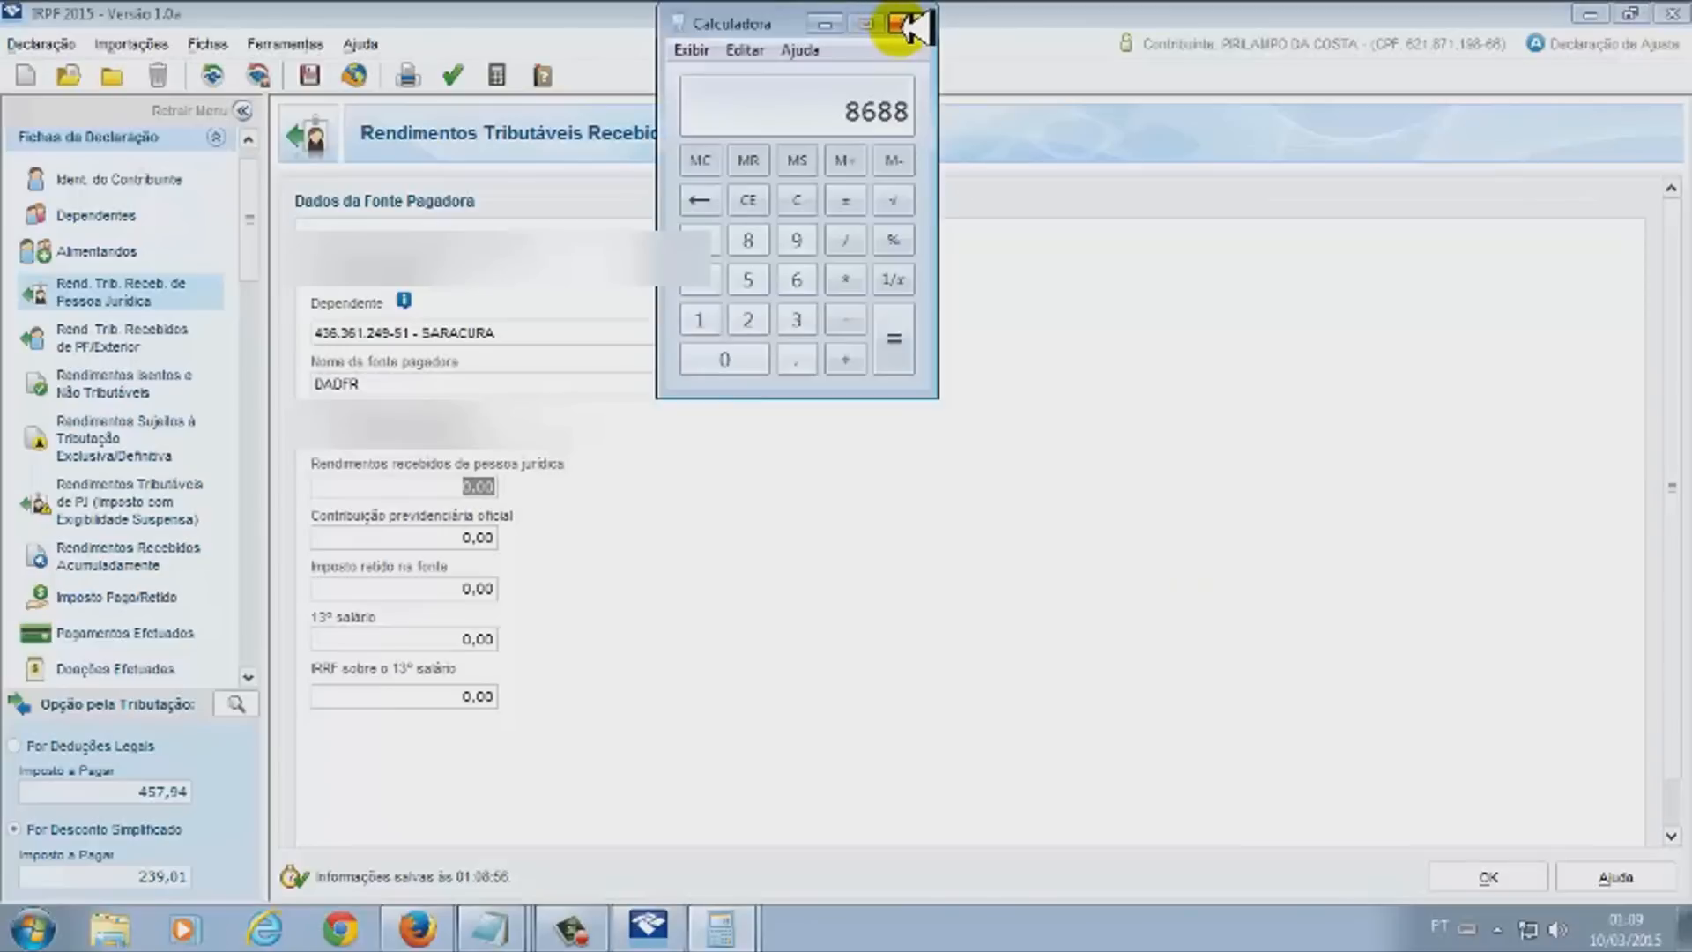
{"action": "left_click", "coordinate": [825, 24]}
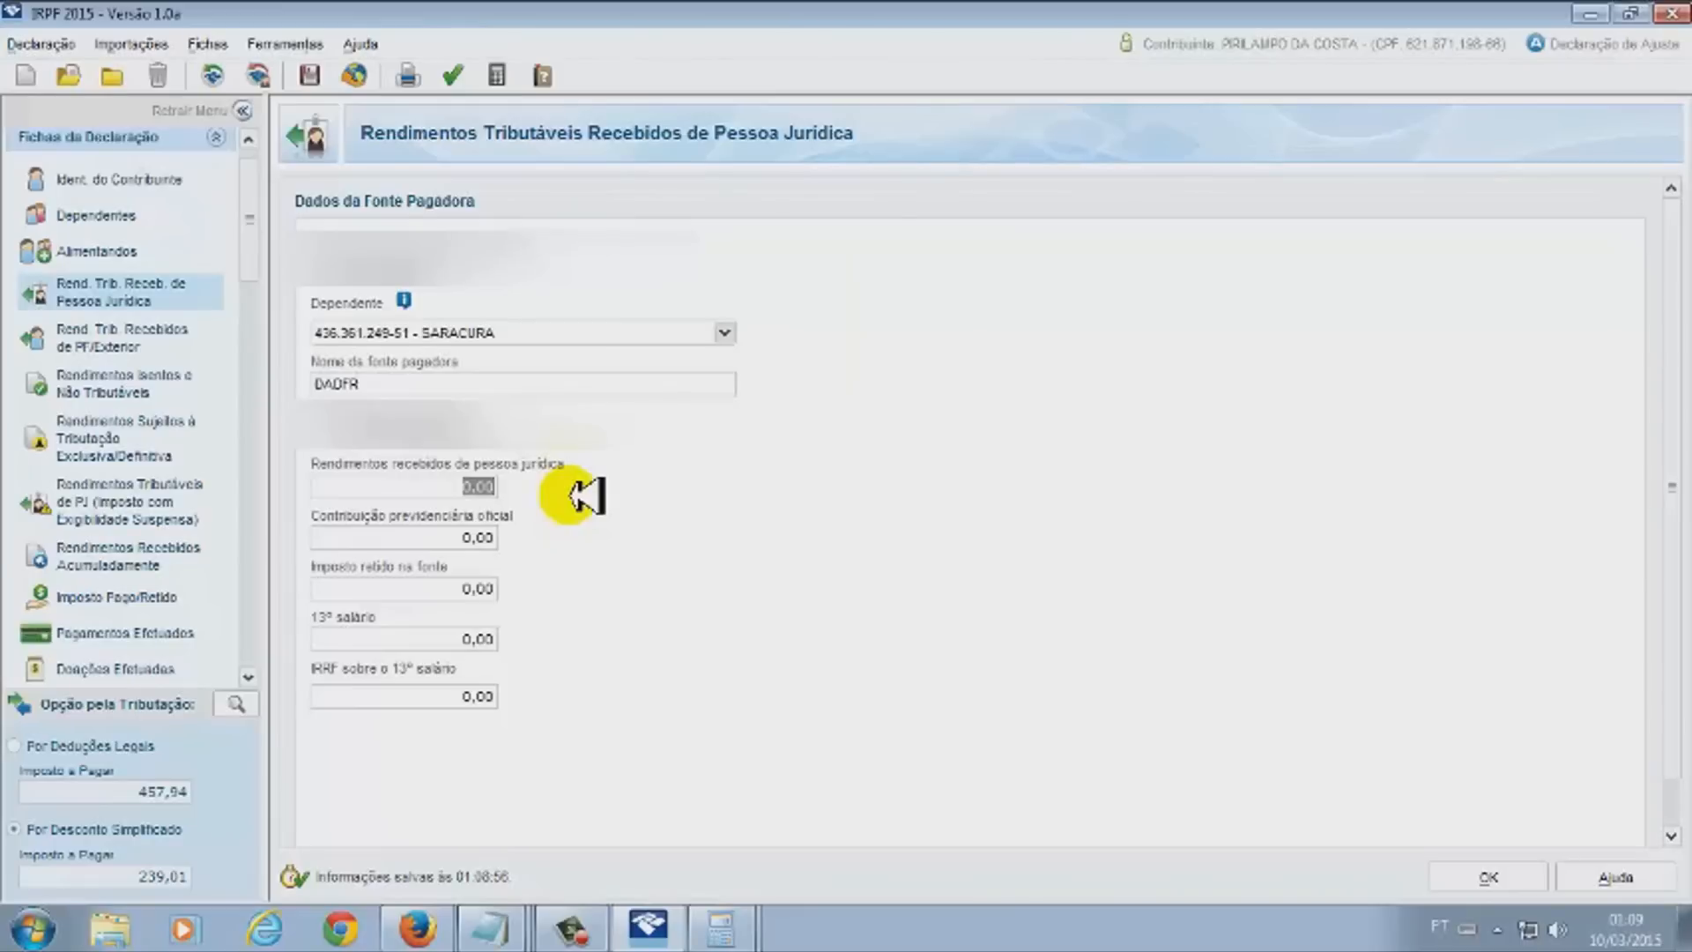
{"action": "left_click", "coordinate": [722, 928]}
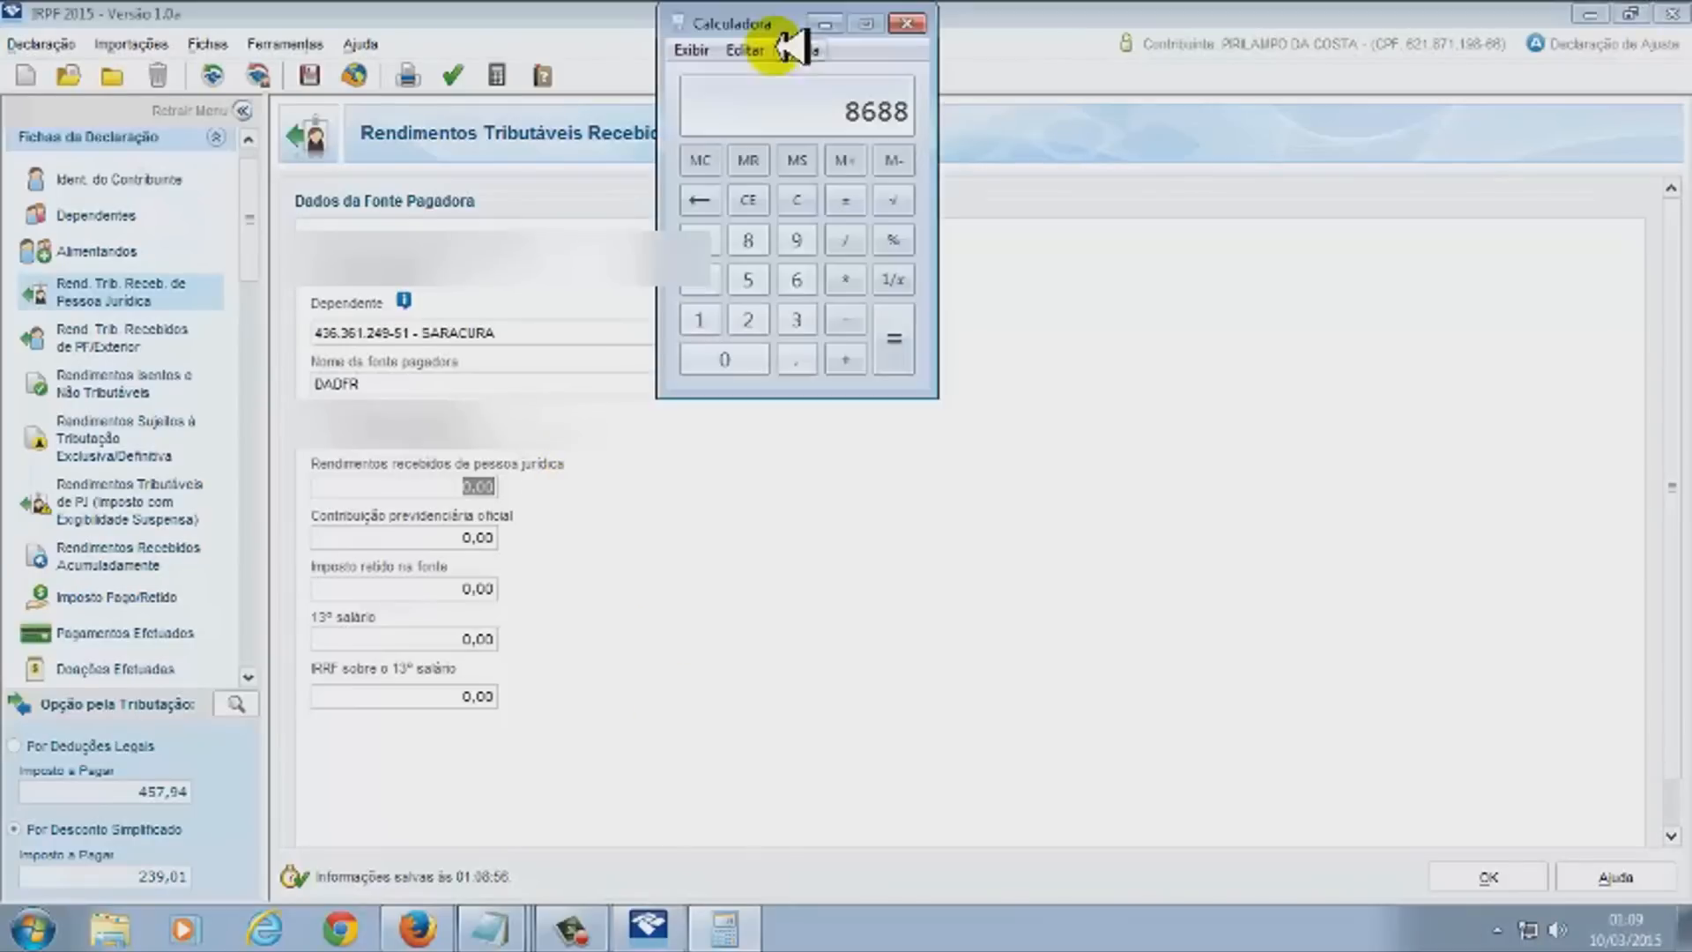
{"action": "left_click", "coordinate": [828, 22]}
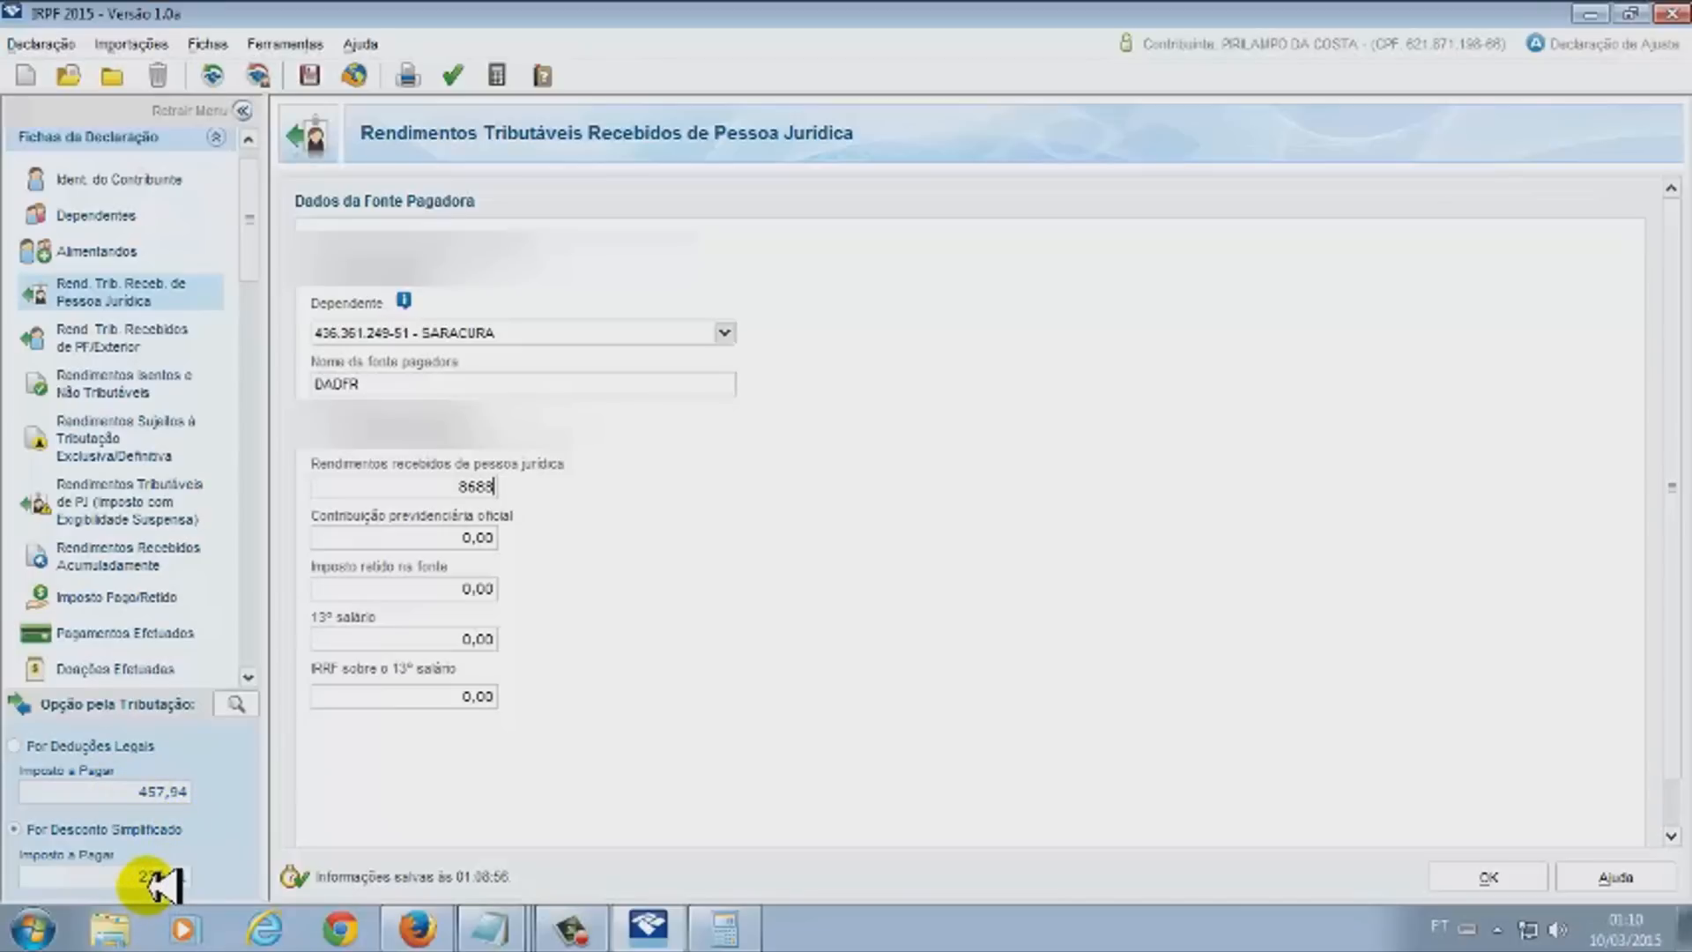
{"action": "key", "text": "Tab"}
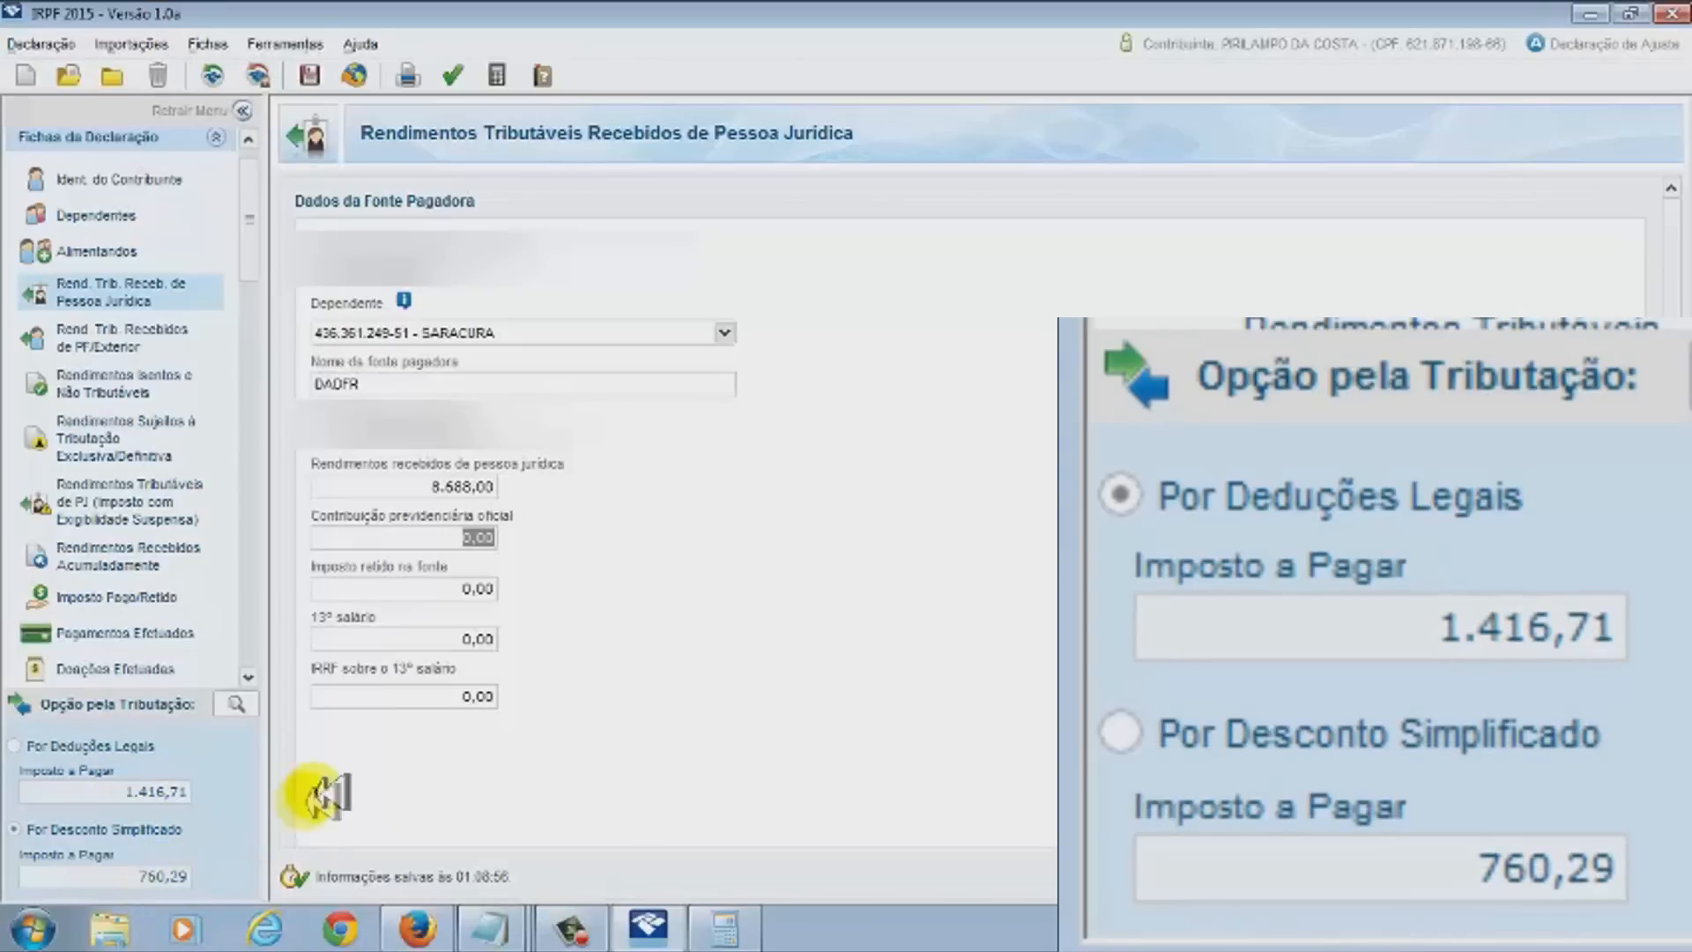
{"action": "left_click", "coordinate": [454, 487]}
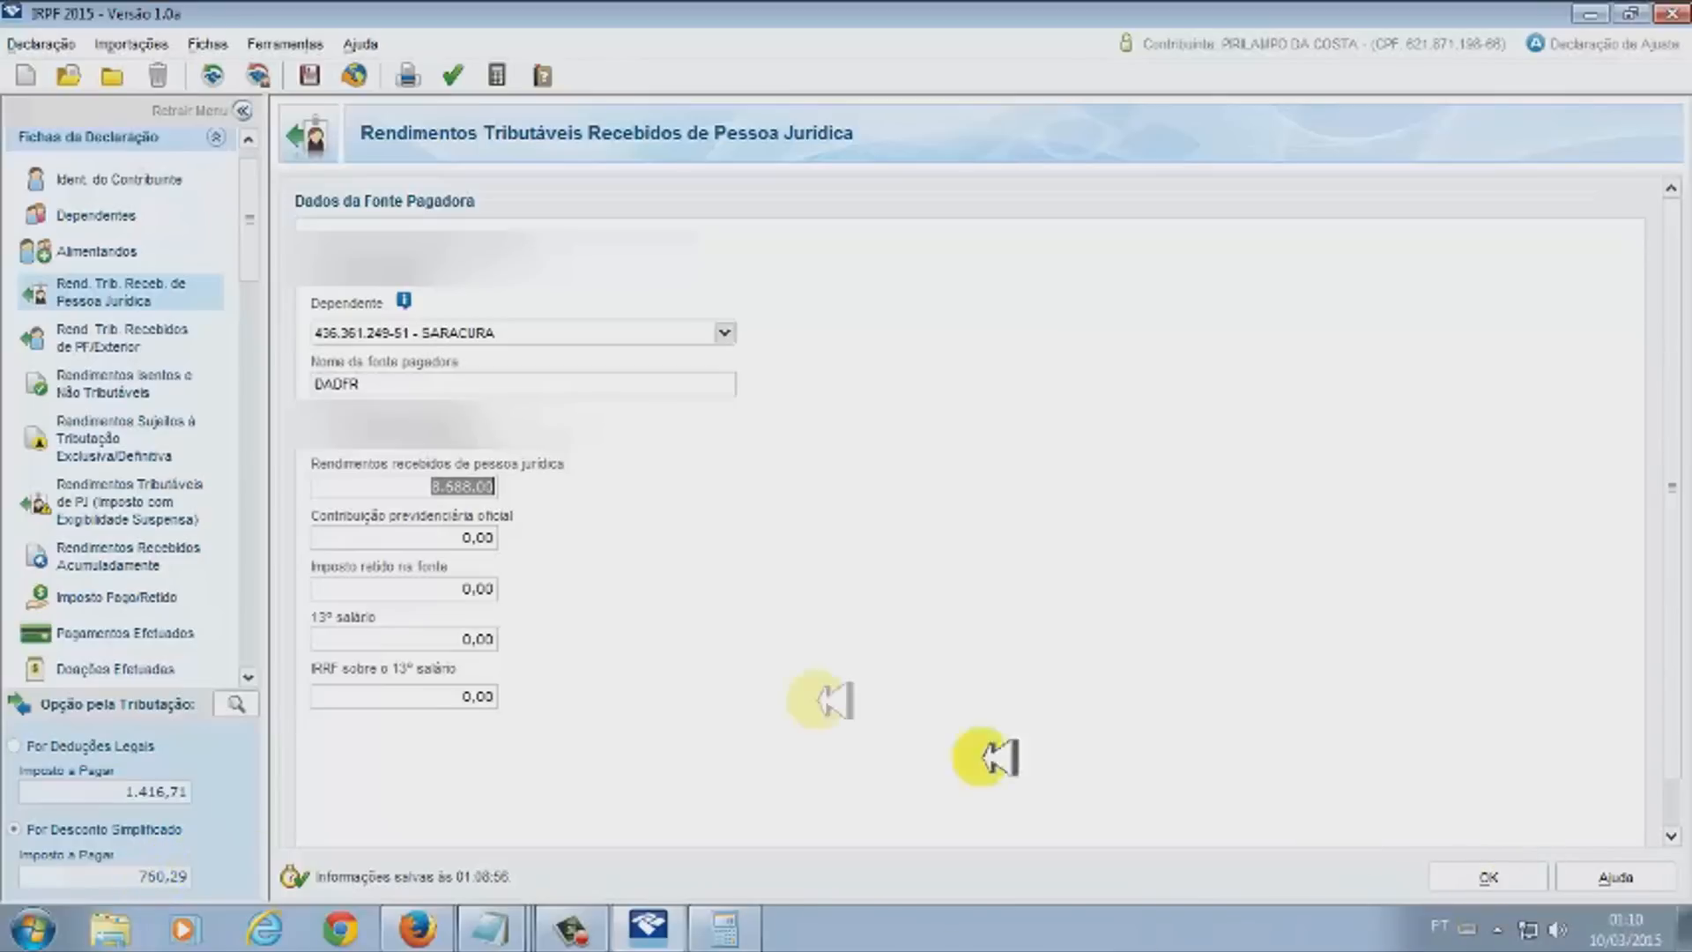
Add a 500,00 official pension contribution and save the entry, lowering tax to 1.341,71
{"action": "left_click", "coordinate": [476, 537]}
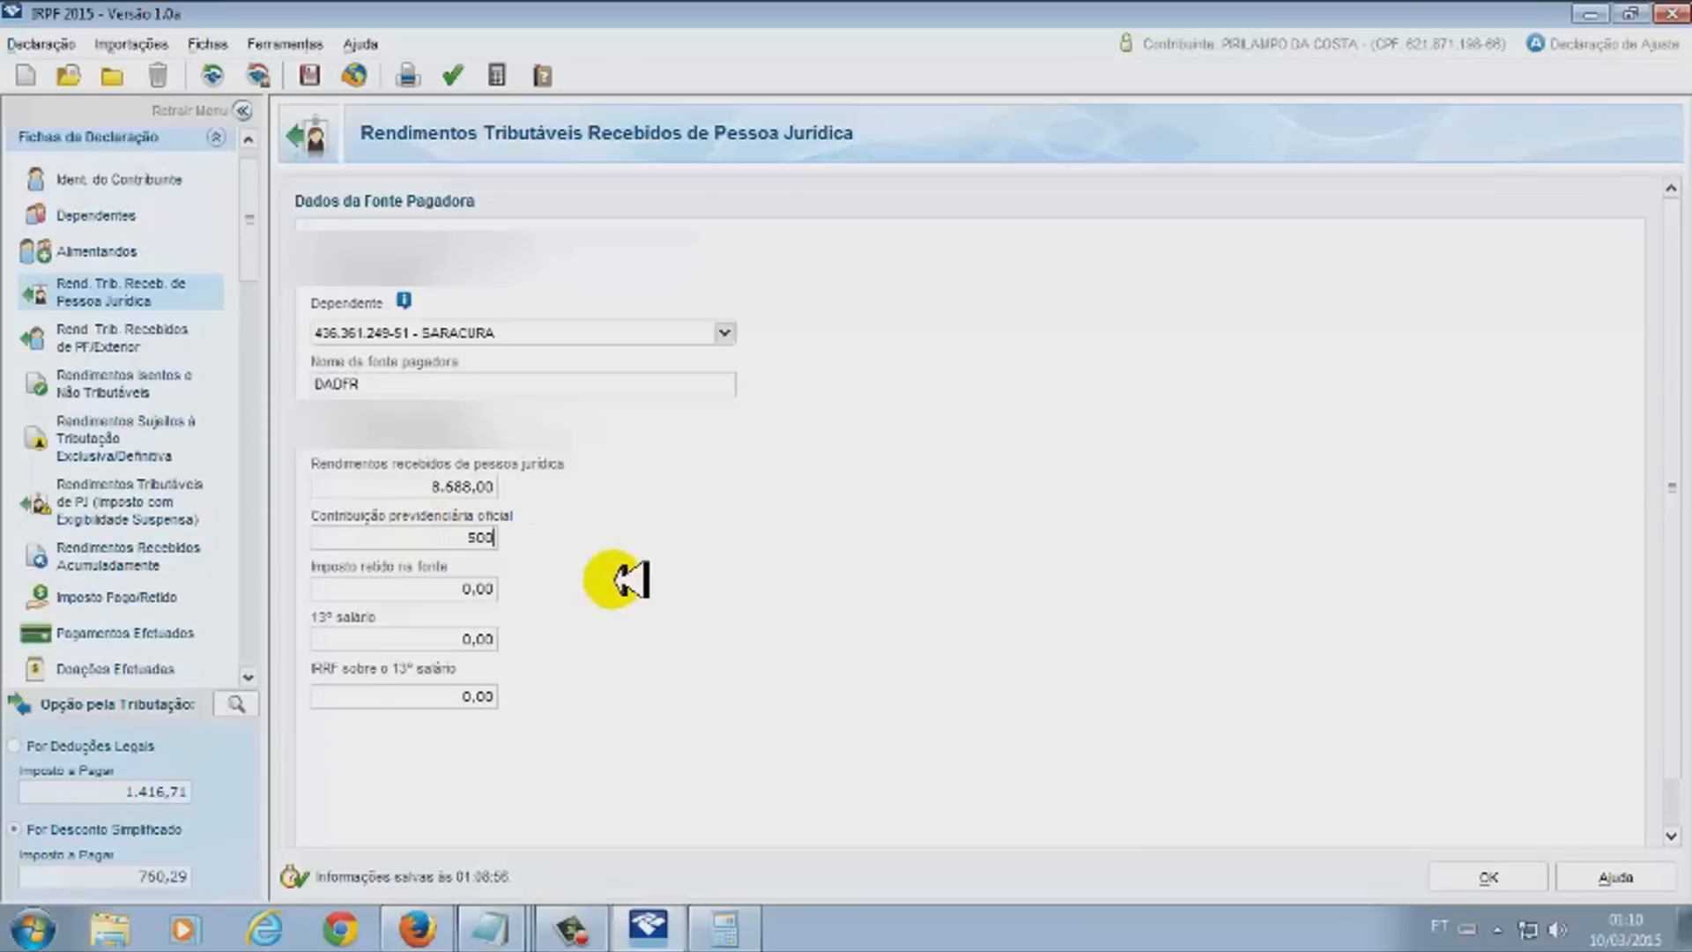
{"action": "type", "text": "500"}
{"action": "key", "text": "Tab"}
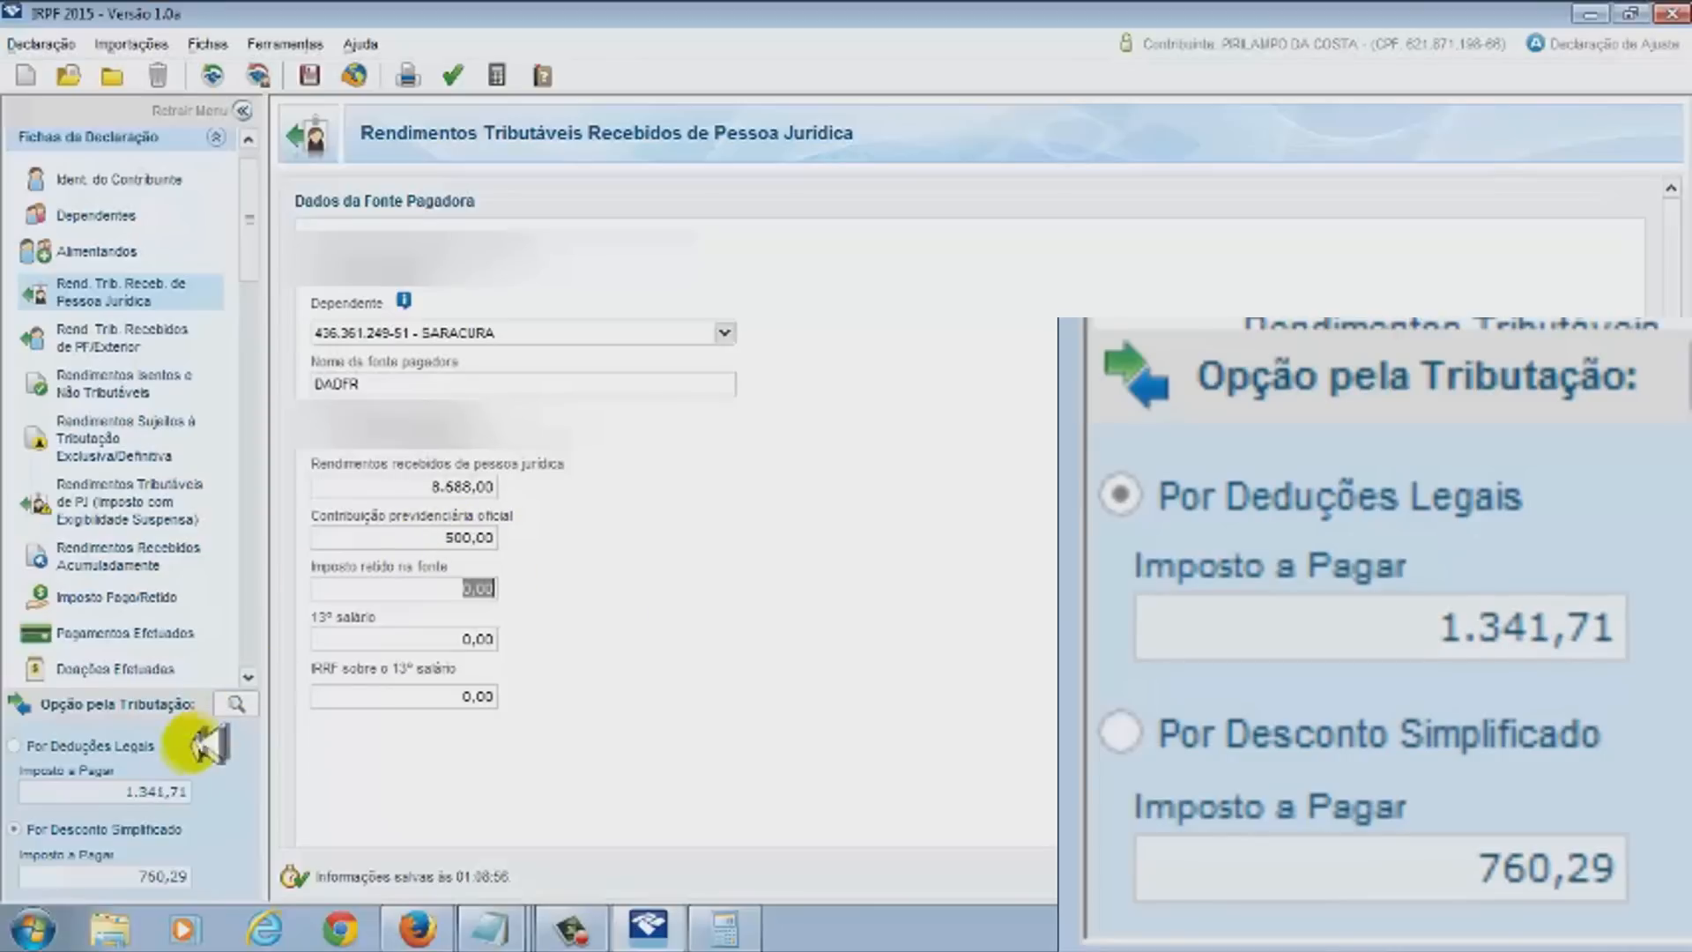
{"action": "left_click", "coordinate": [147, 793]}
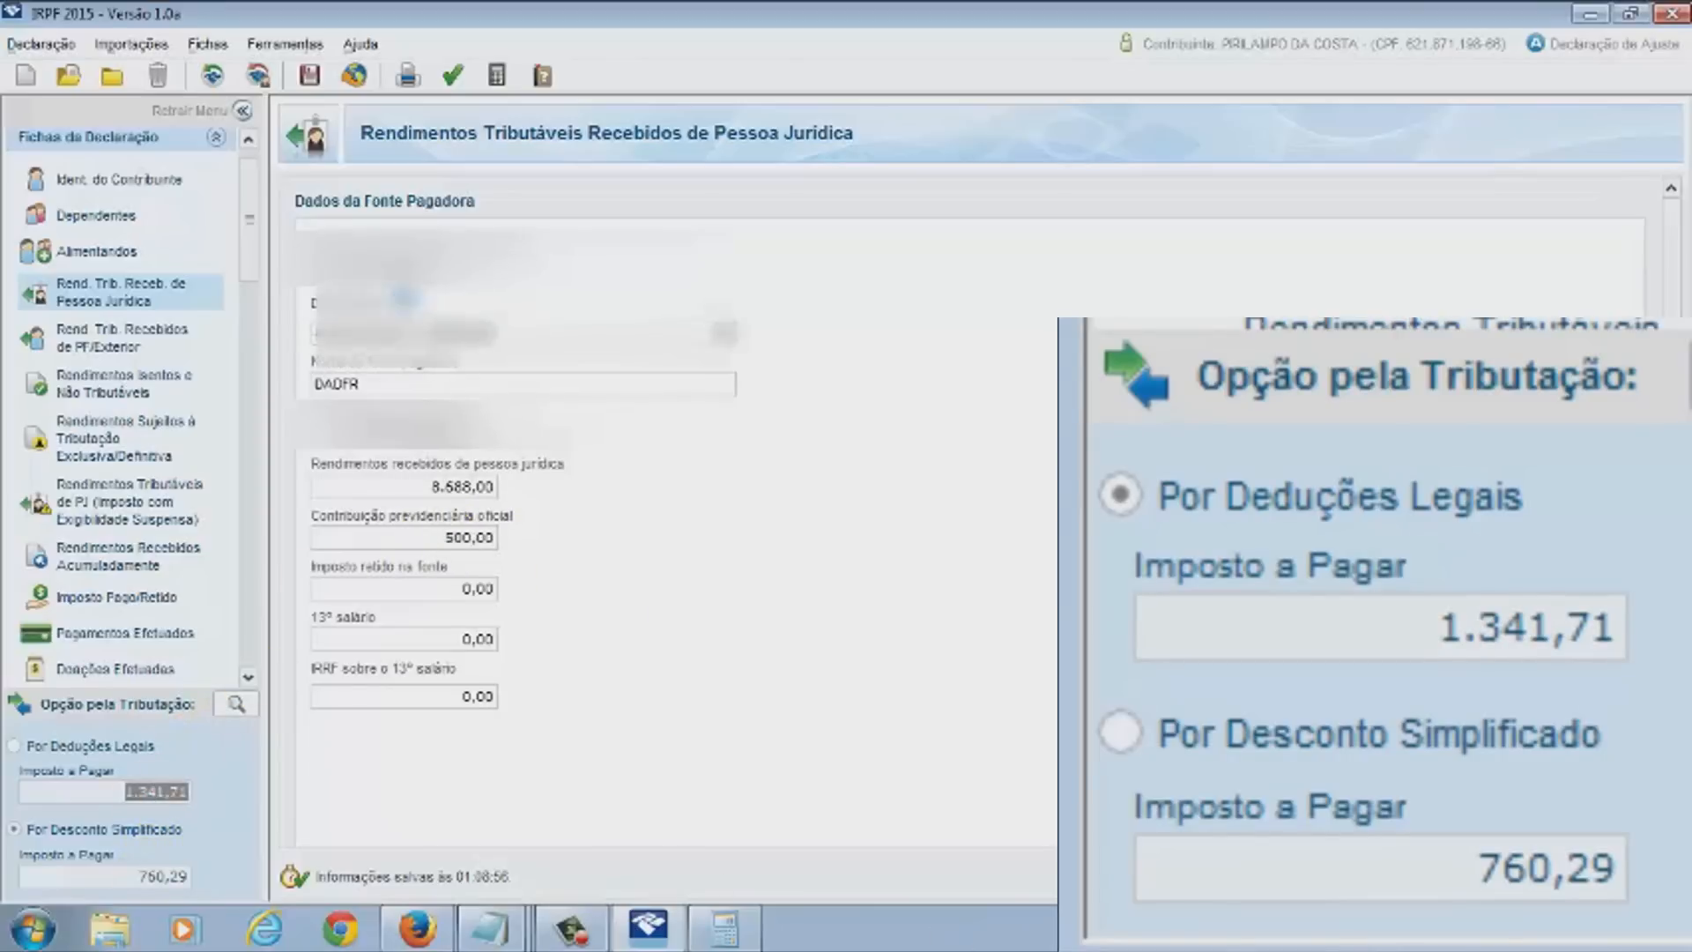
{"action": "left_click", "coordinate": [1499, 877]}
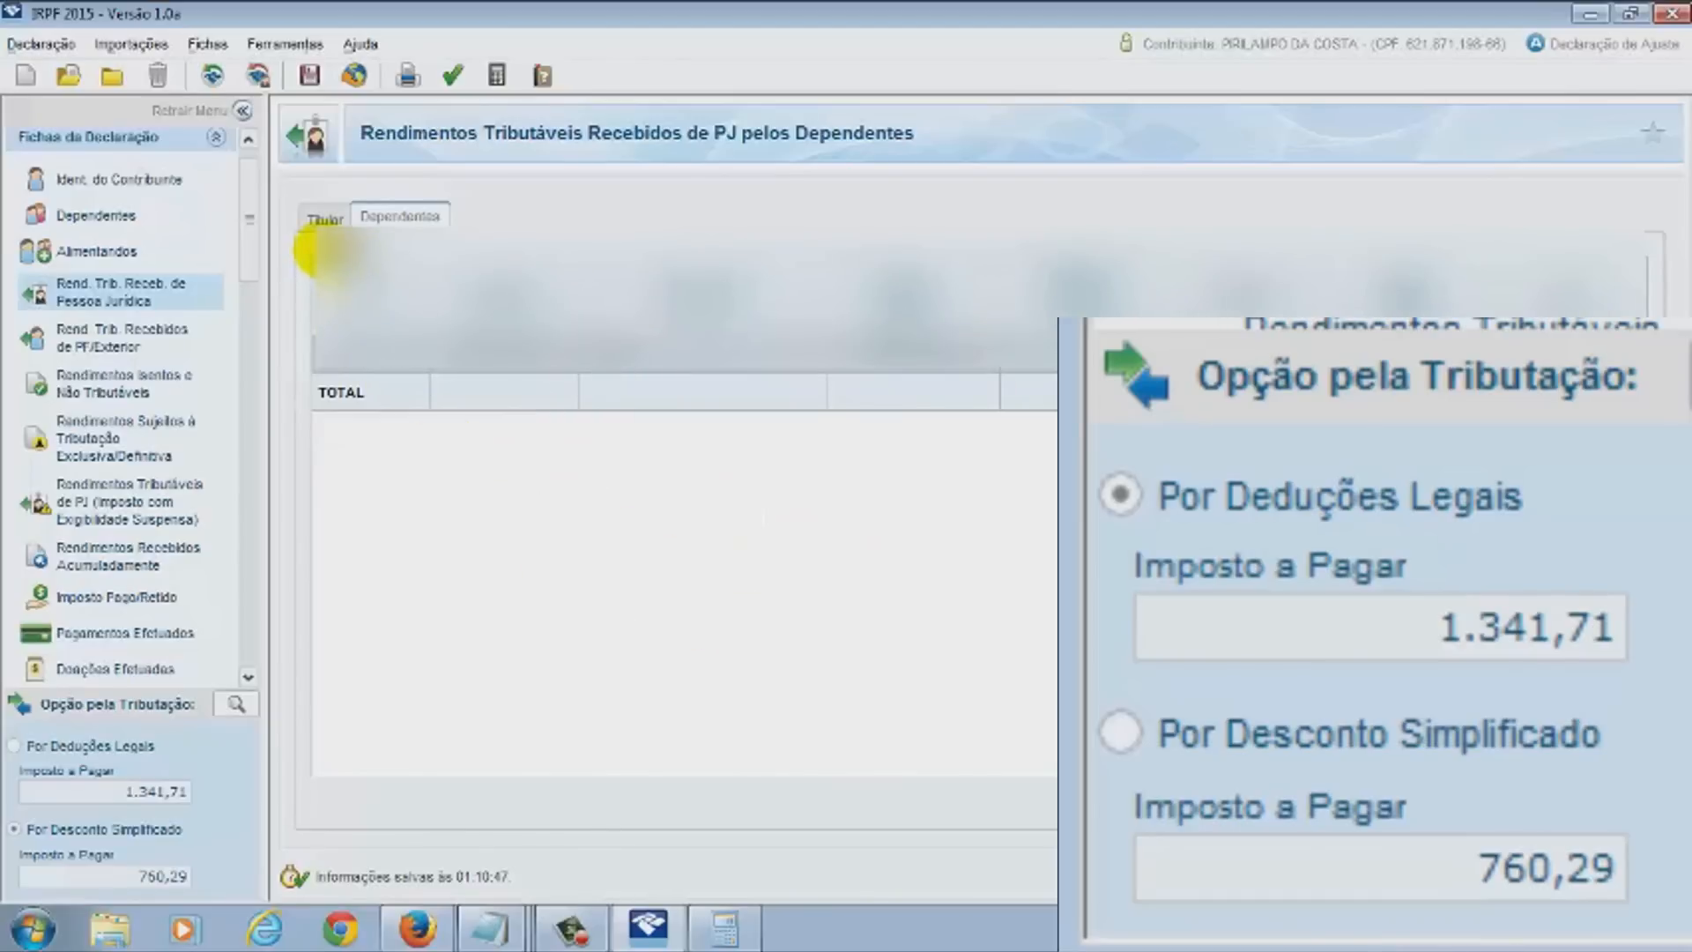
Compare the Titular and Dependentes company income lists and revisit the dependent record
{"action": "left_click", "coordinate": [324, 218]}
{"action": "left_click", "coordinate": [397, 216]}
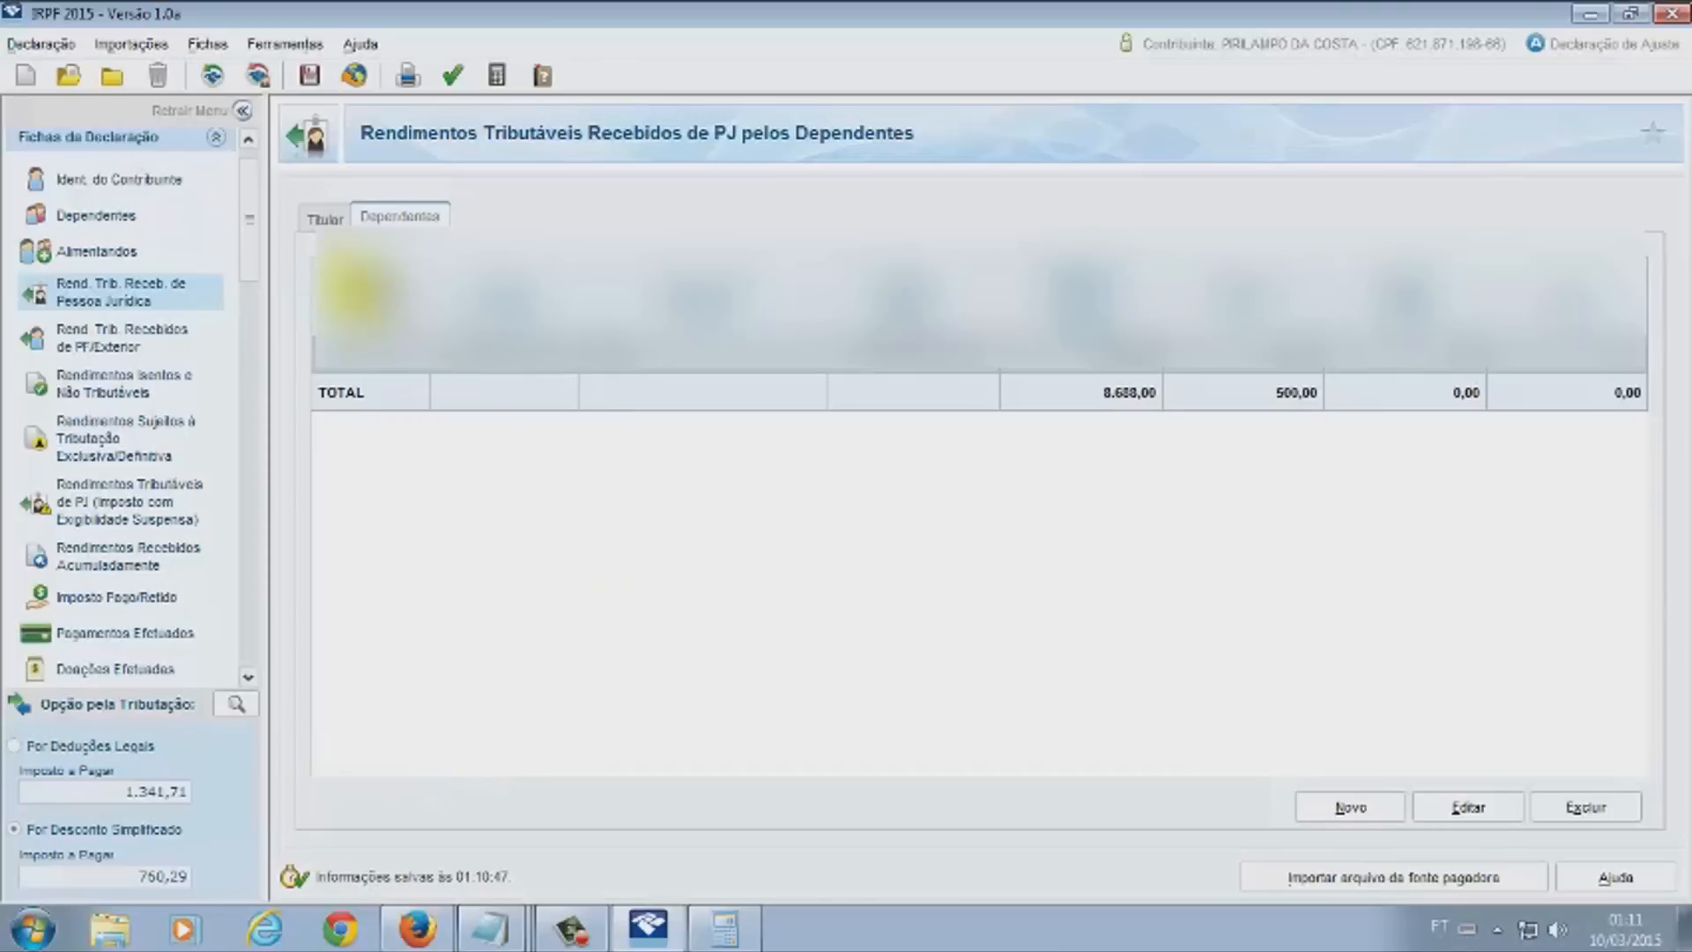
{"action": "left_click", "coordinate": [326, 218]}
{"action": "left_click", "coordinate": [398, 217]}
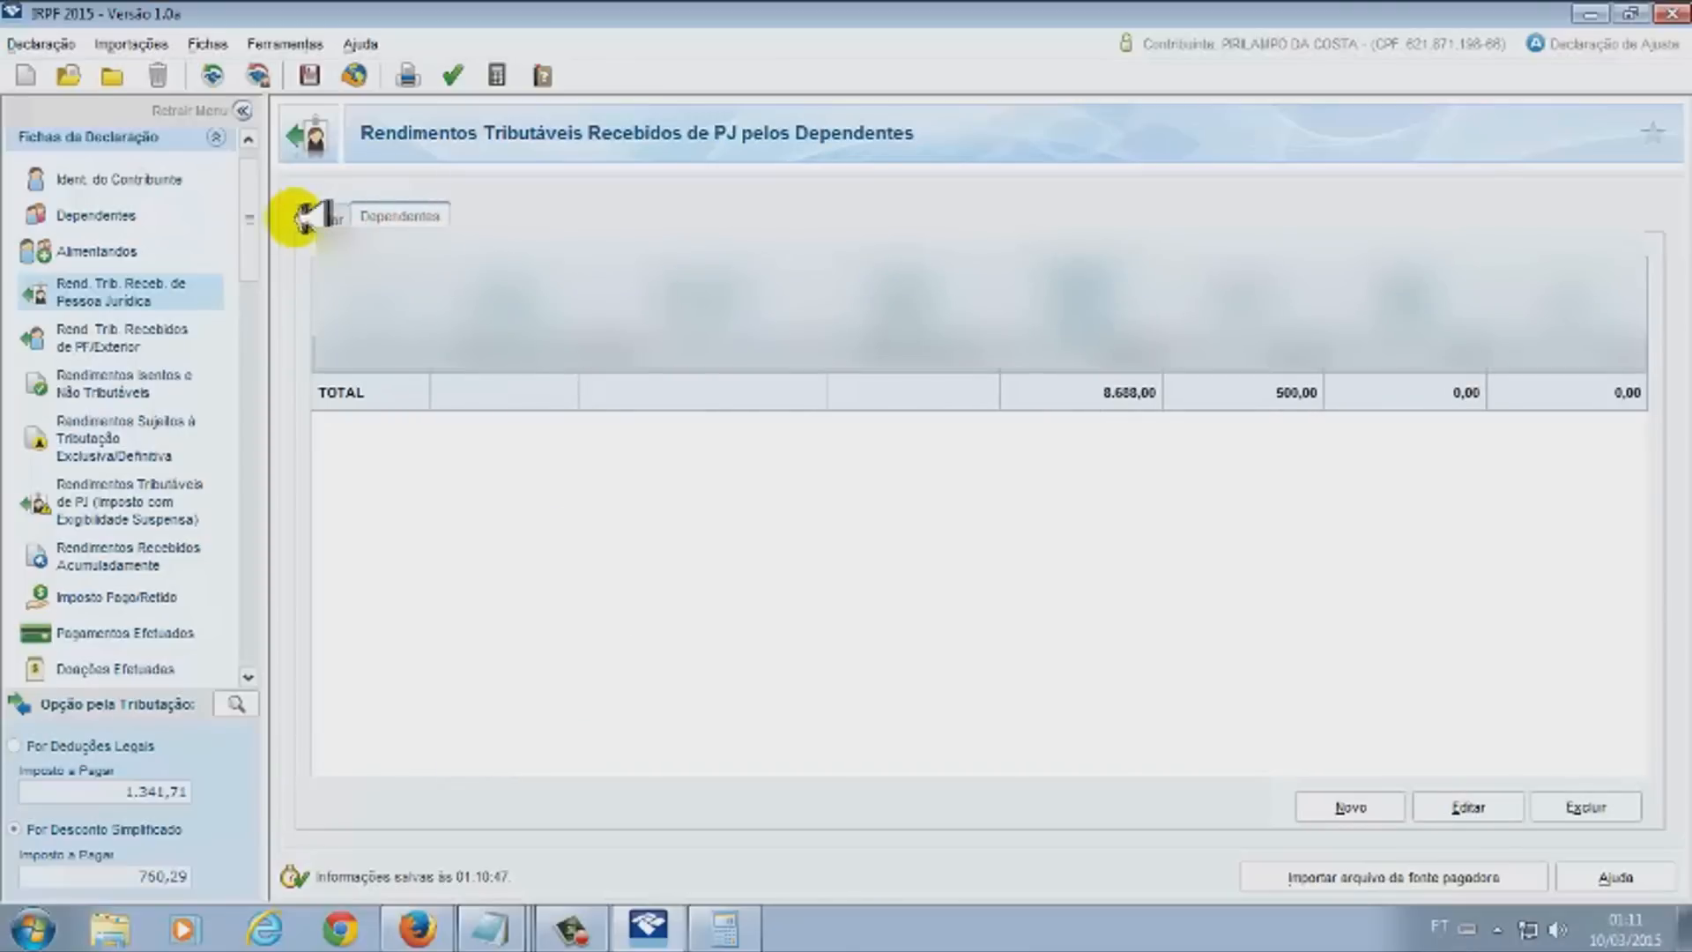
{"action": "left_click", "coordinate": [104, 215]}
{"action": "left_click", "coordinate": [846, 412]}
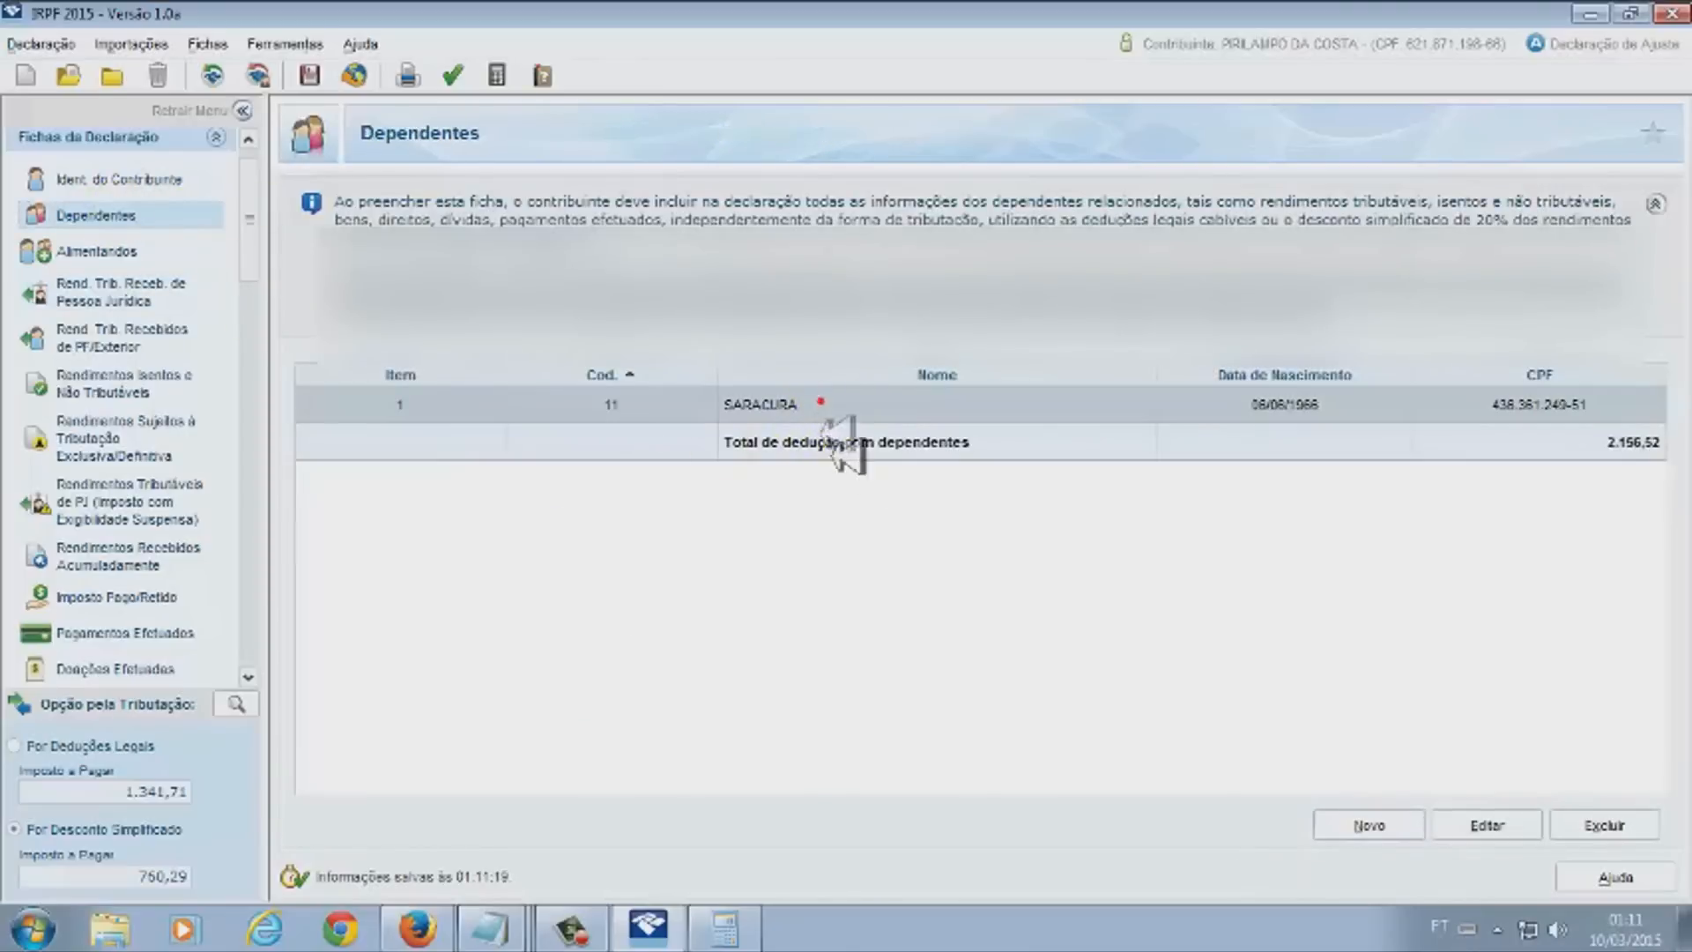
{"action": "left_click", "coordinate": [113, 286]}
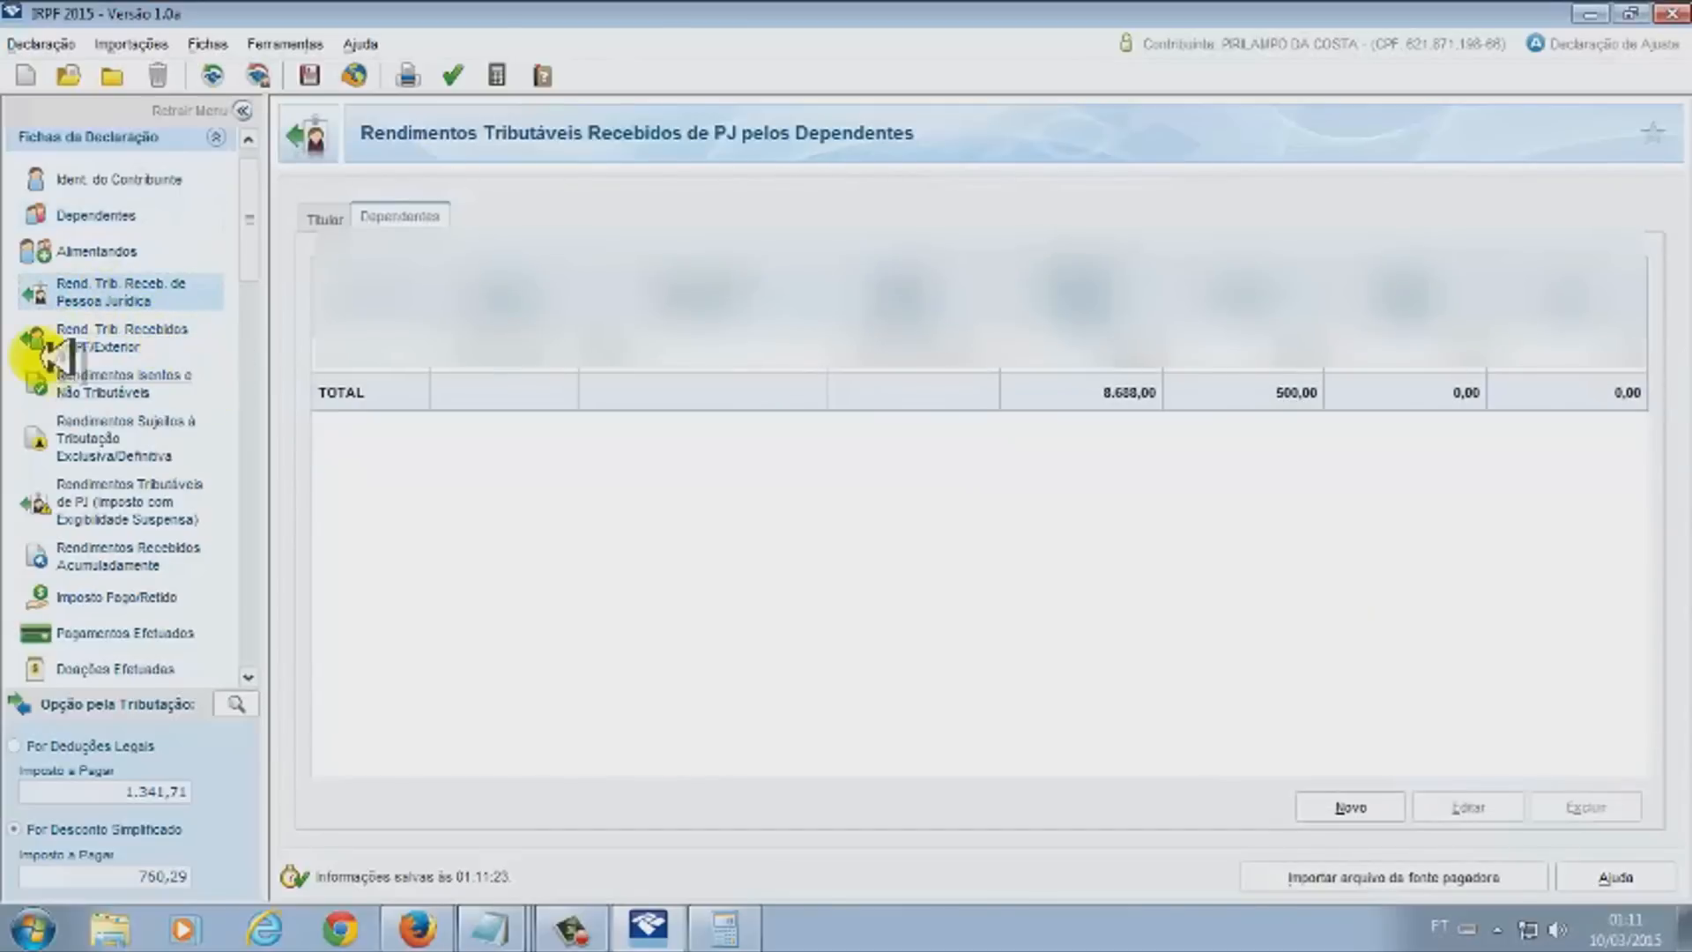
{"action": "left_click", "coordinate": [125, 386]}
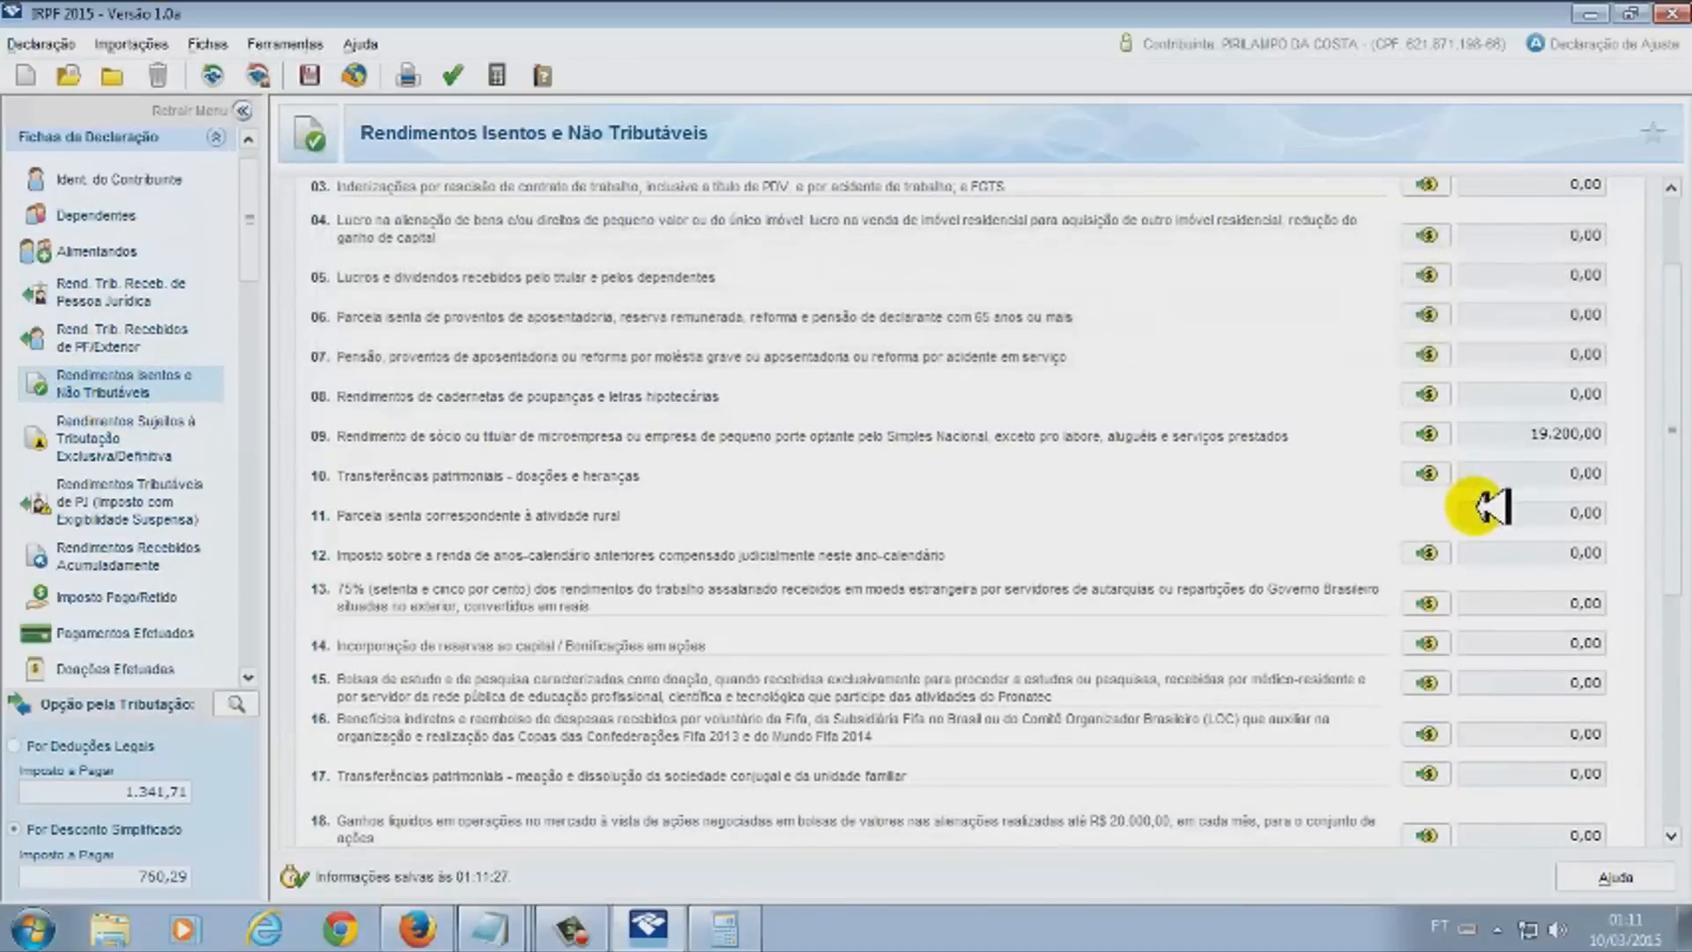
Inspect row 09's partner-income table, cancelling a new beneficiary entry without saving
{"action": "left_click", "coordinate": [1428, 434]}
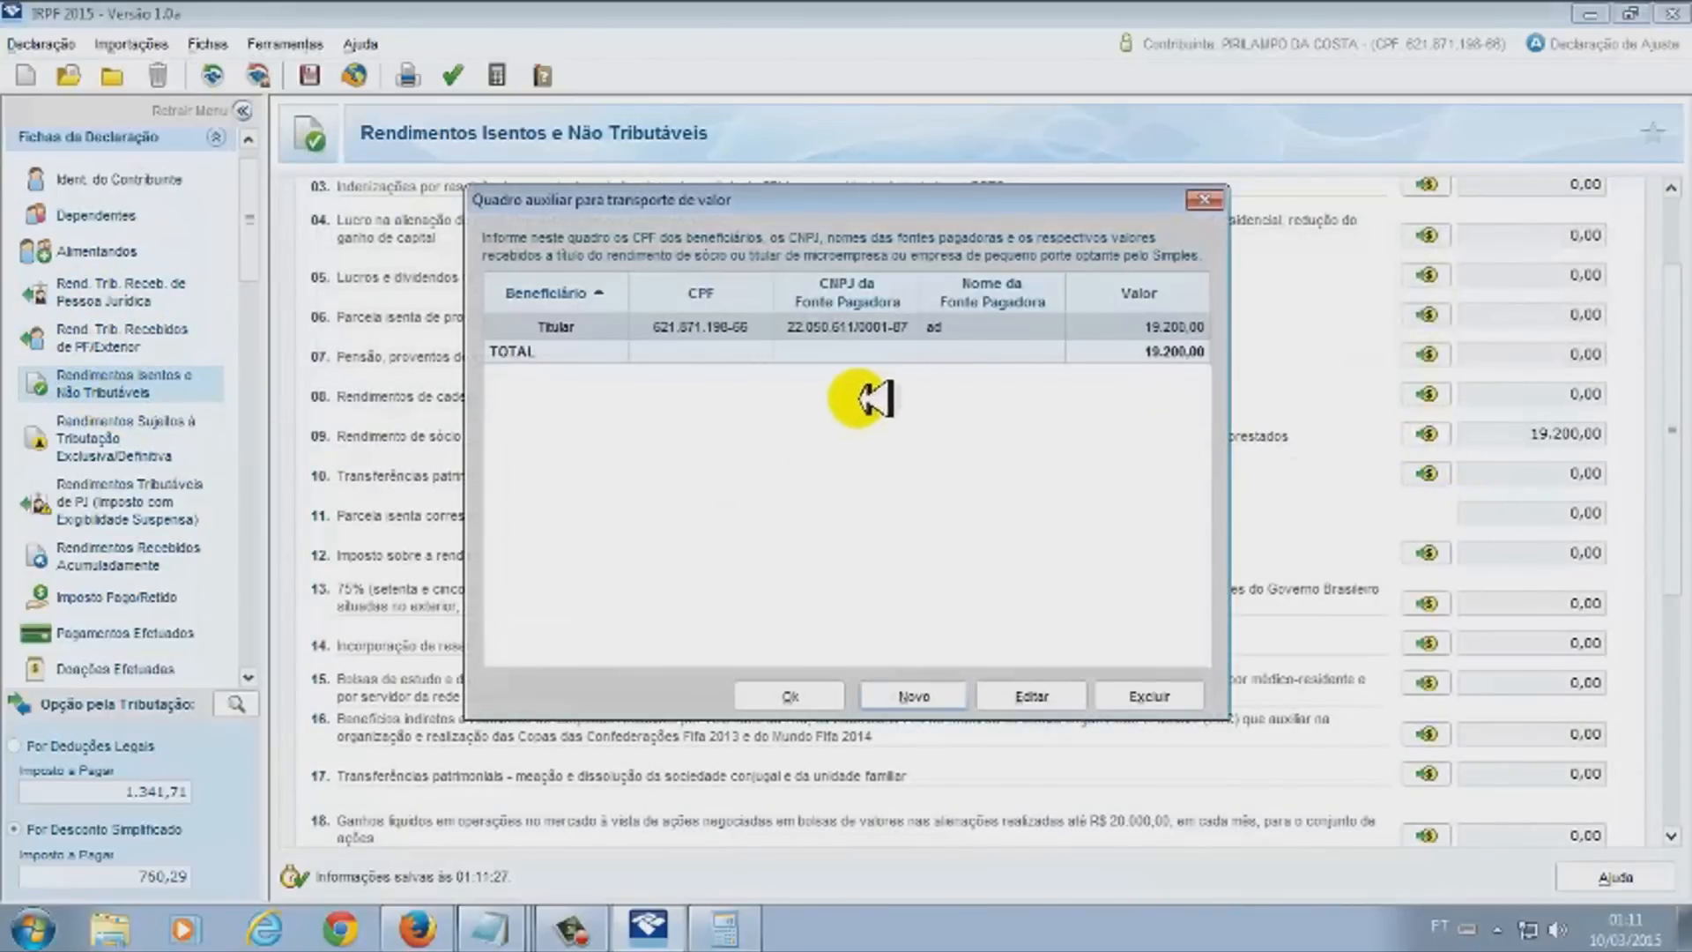
{"action": "left_click", "coordinate": [914, 696]}
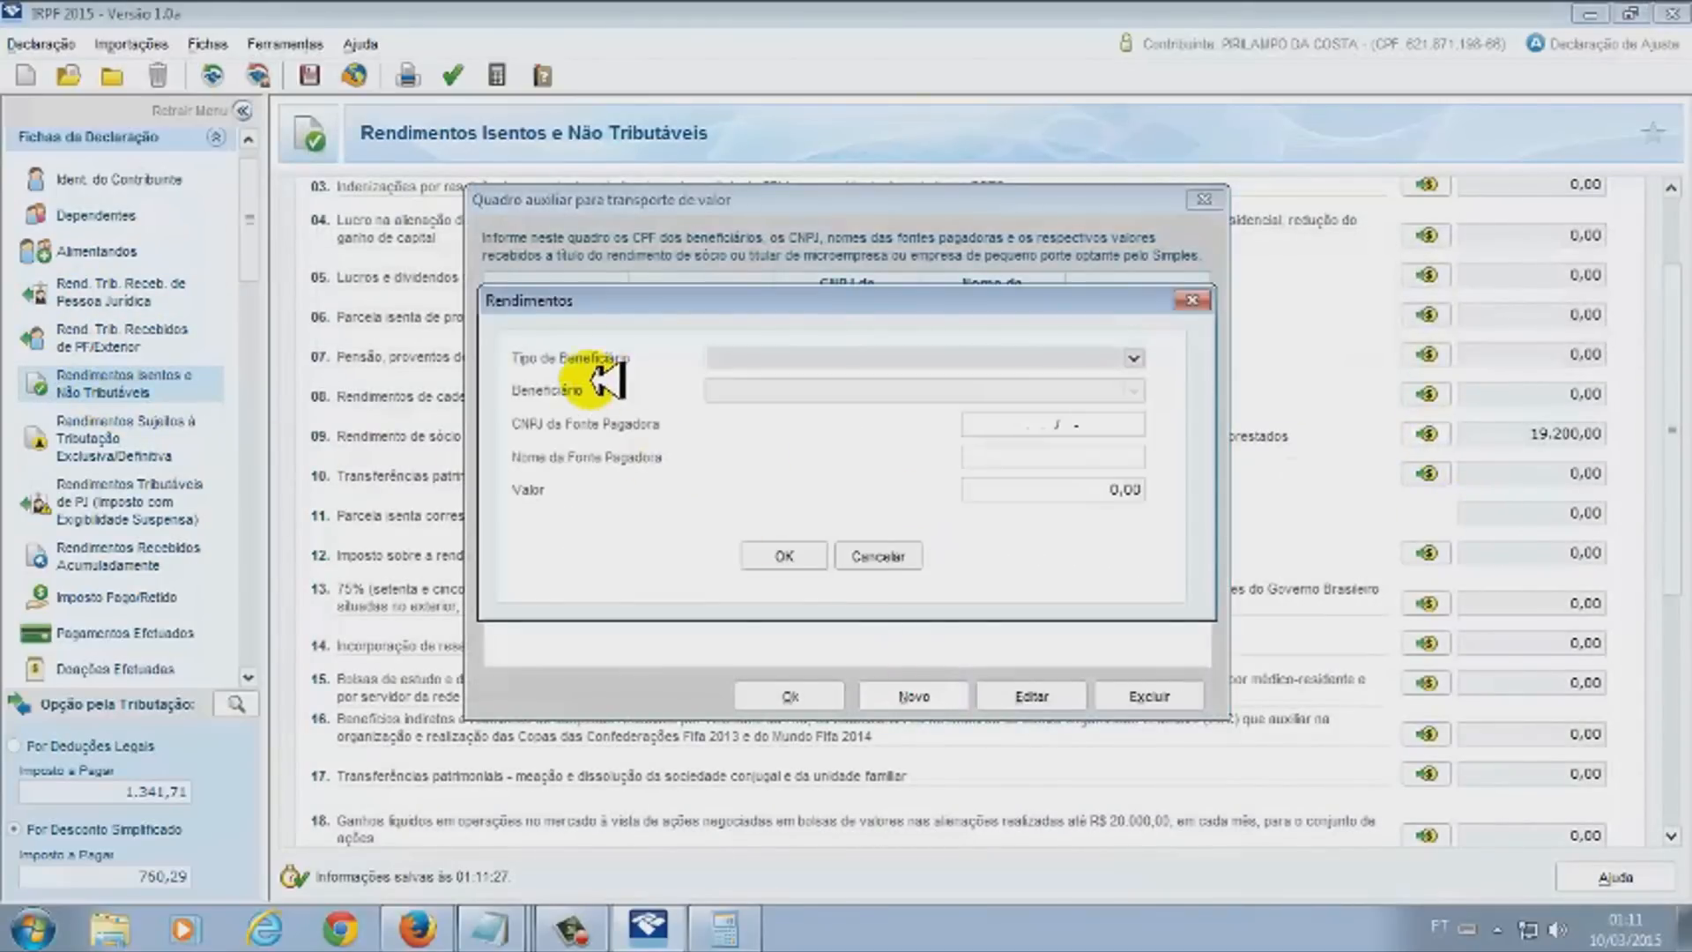
{"action": "left_click", "coordinate": [1135, 357]}
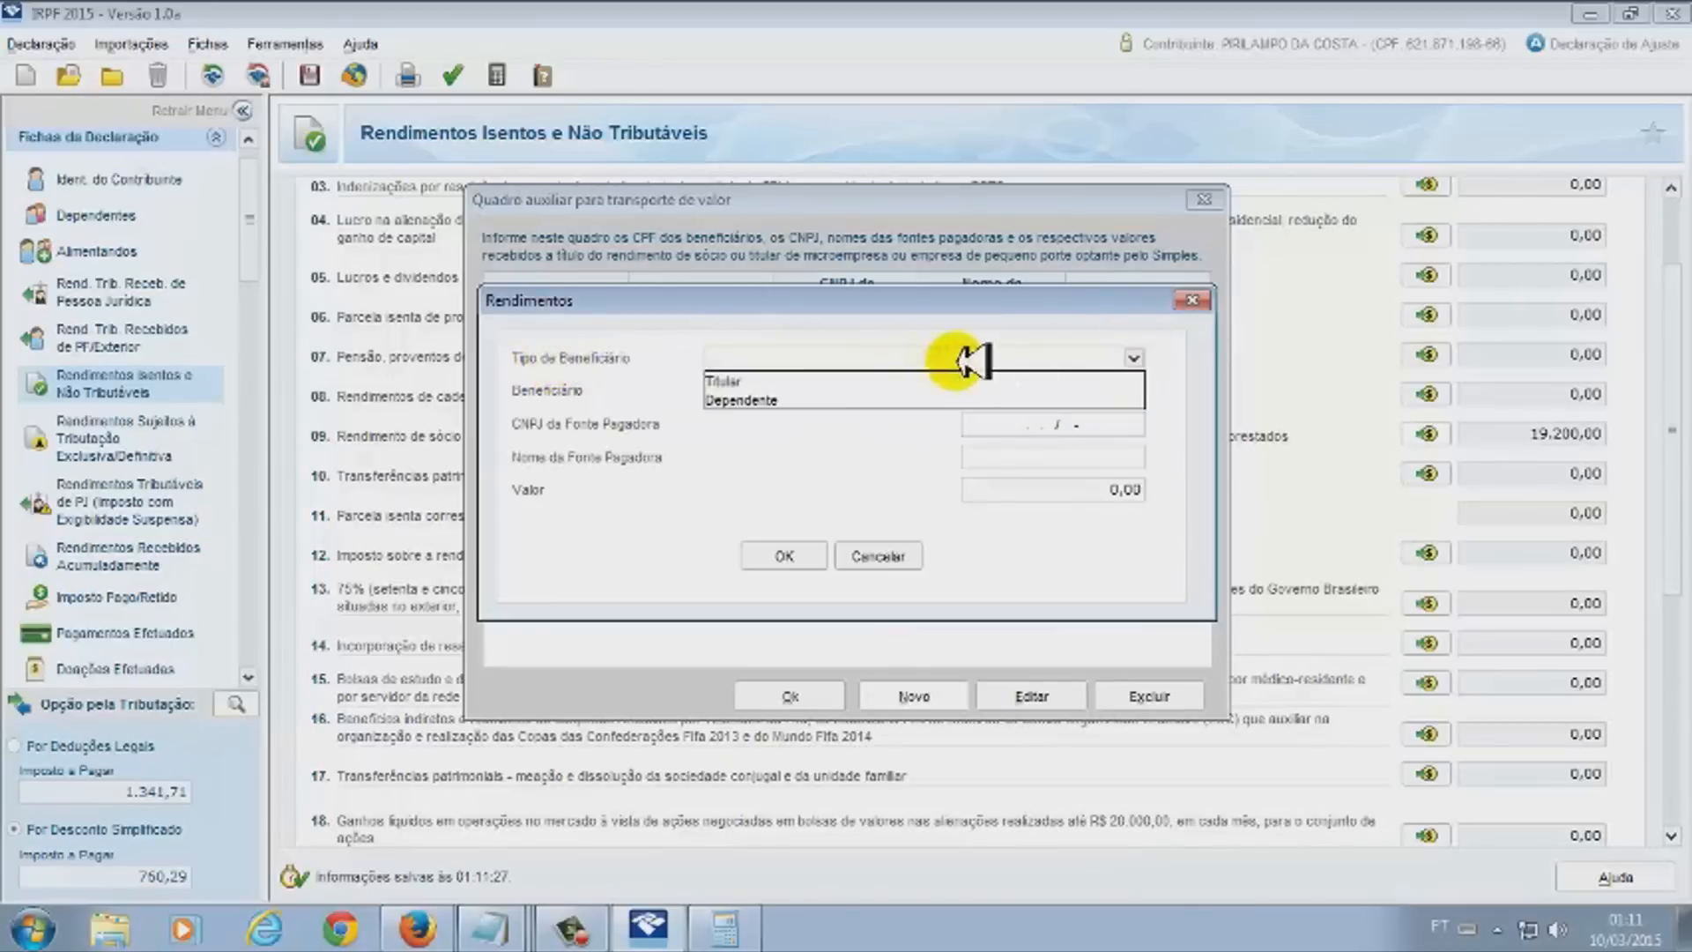
{"action": "left_click", "coordinate": [921, 569]}
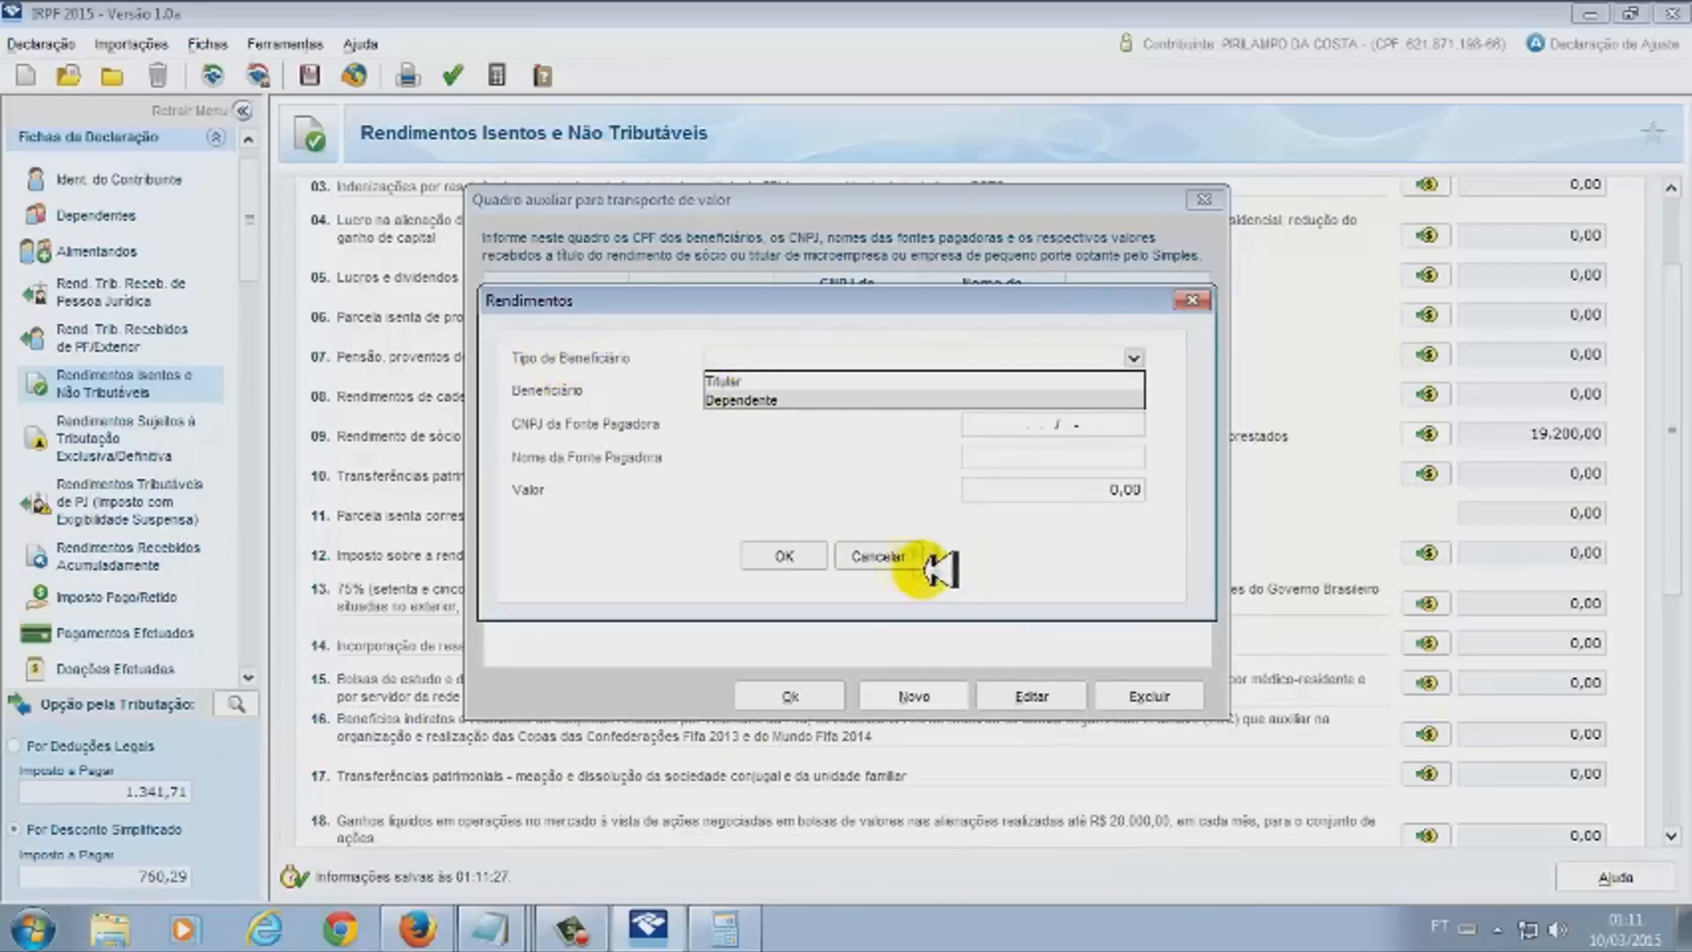
{"action": "left_click", "coordinate": [875, 556]}
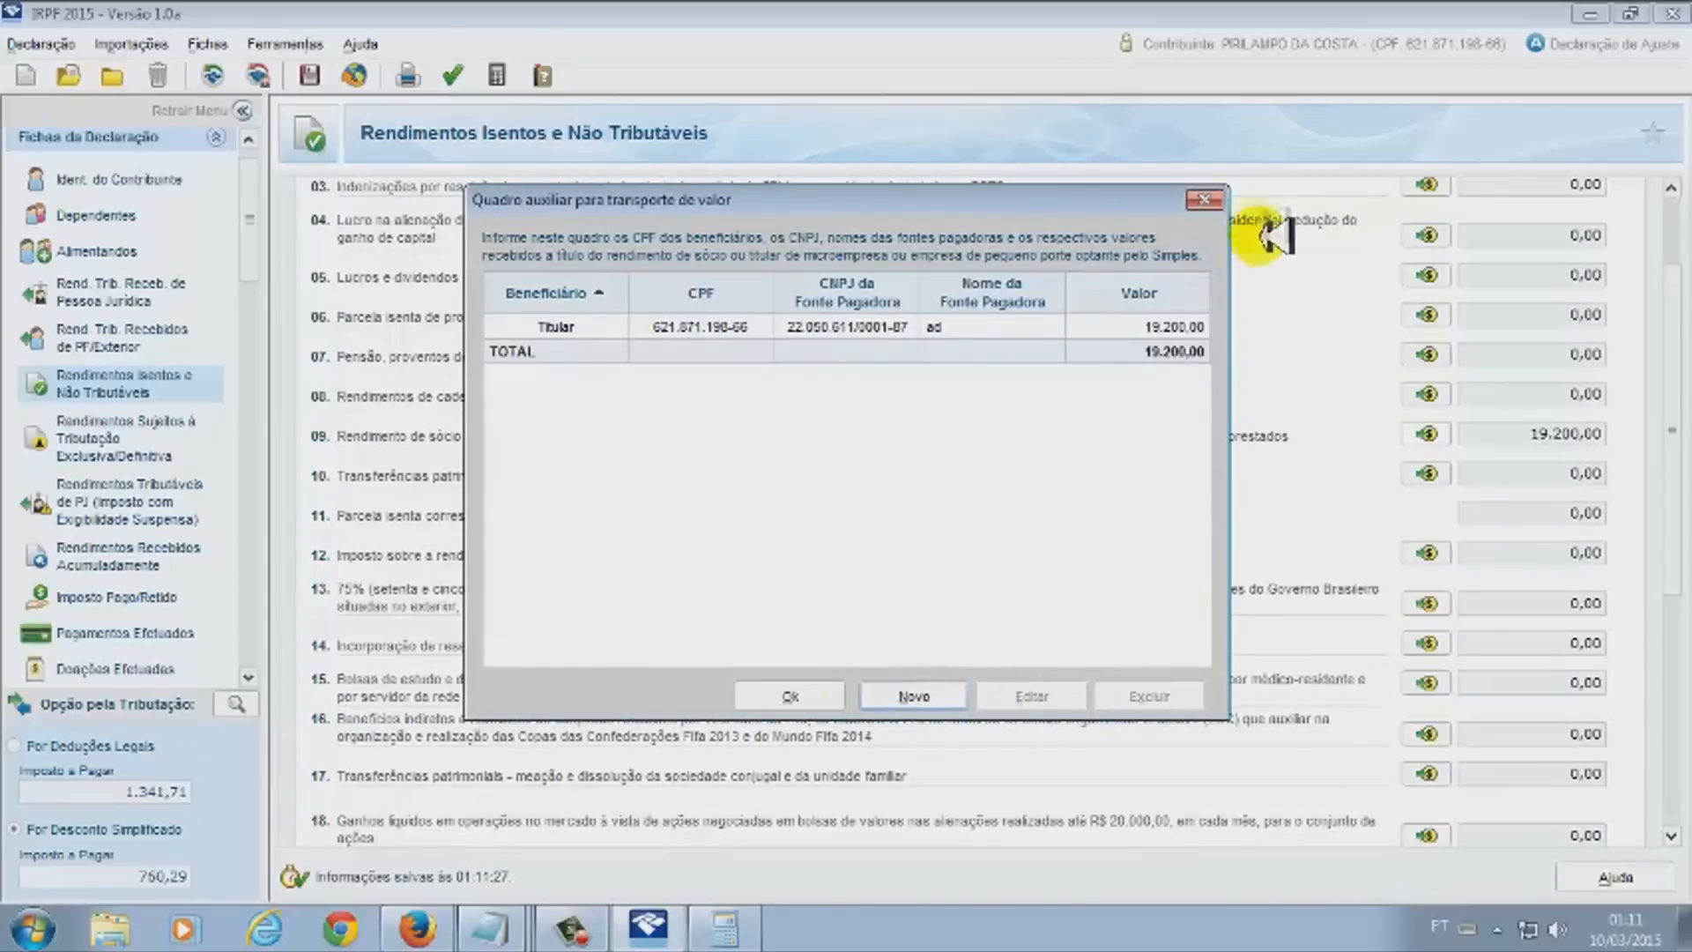
{"action": "left_click", "coordinate": [1207, 200]}
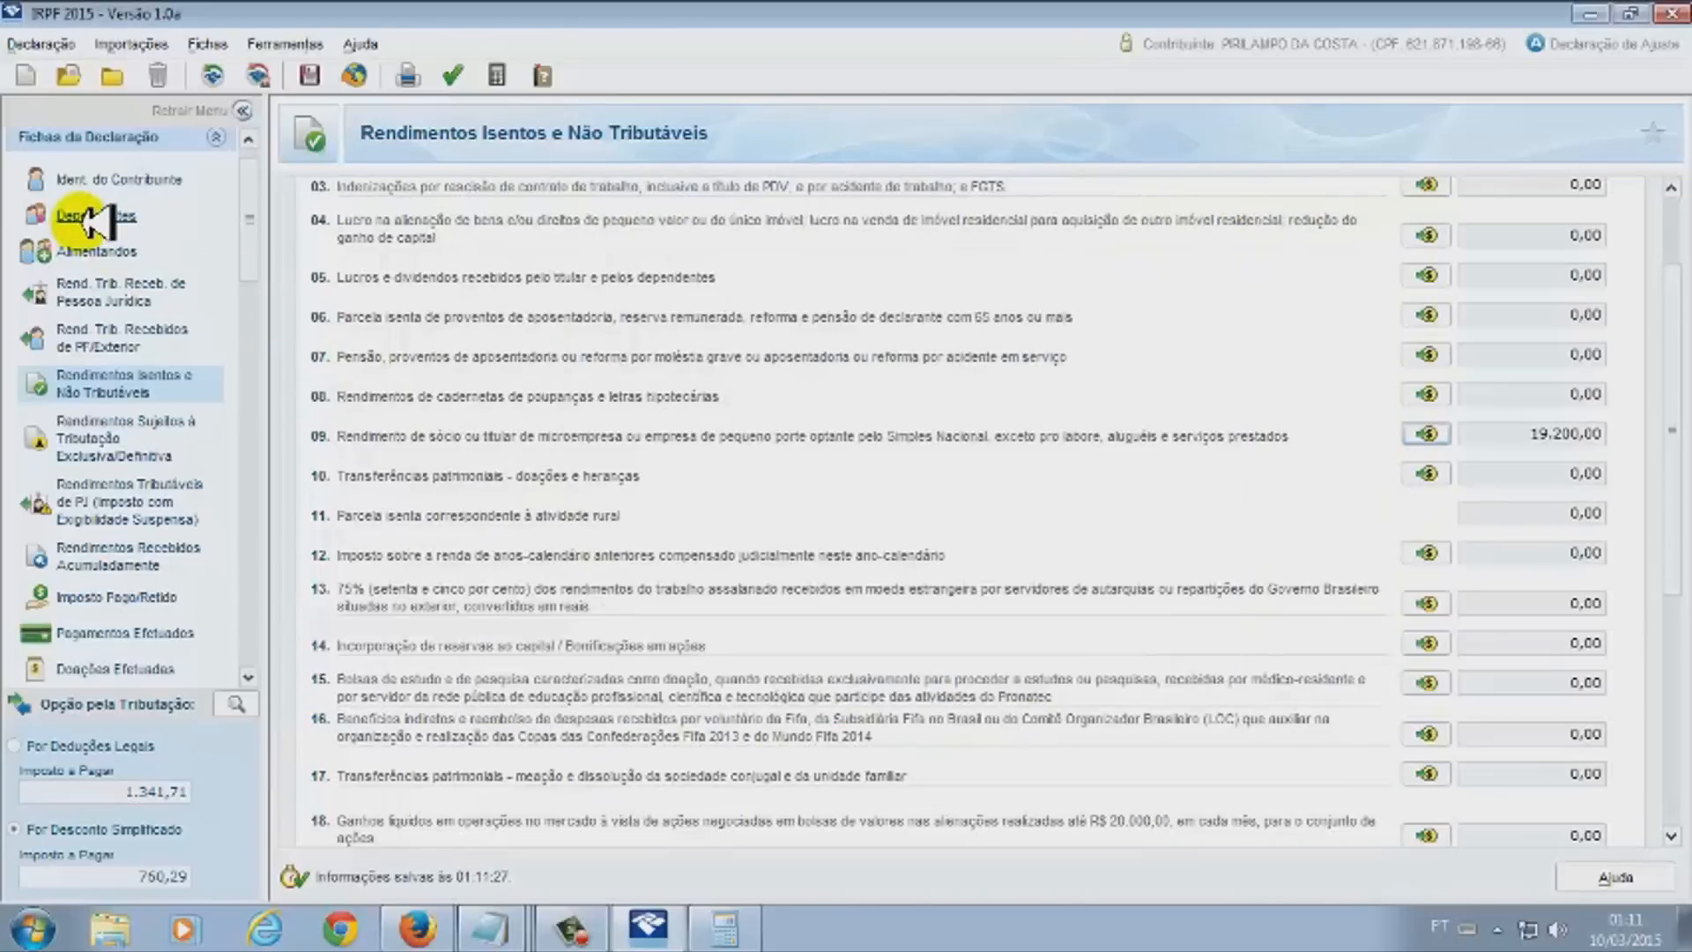
Recheck the dependent and the Titular versus Dependentes company income lists
{"action": "left_click", "coordinate": [71, 215]}
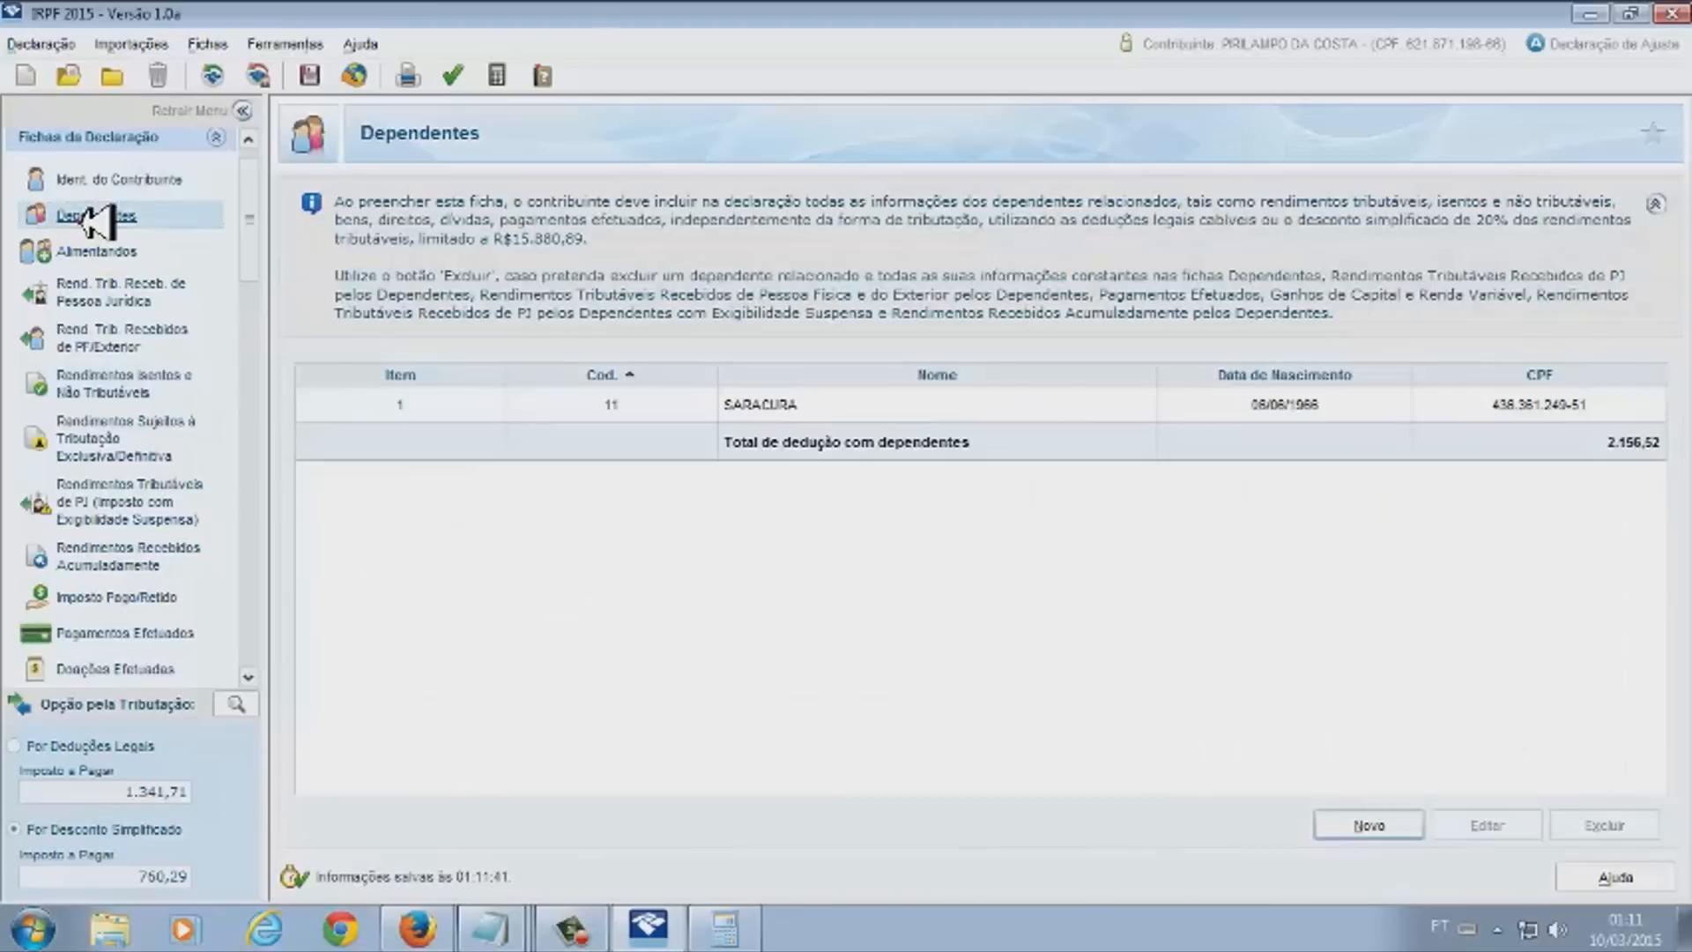
{"action": "left_click", "coordinate": [774, 407]}
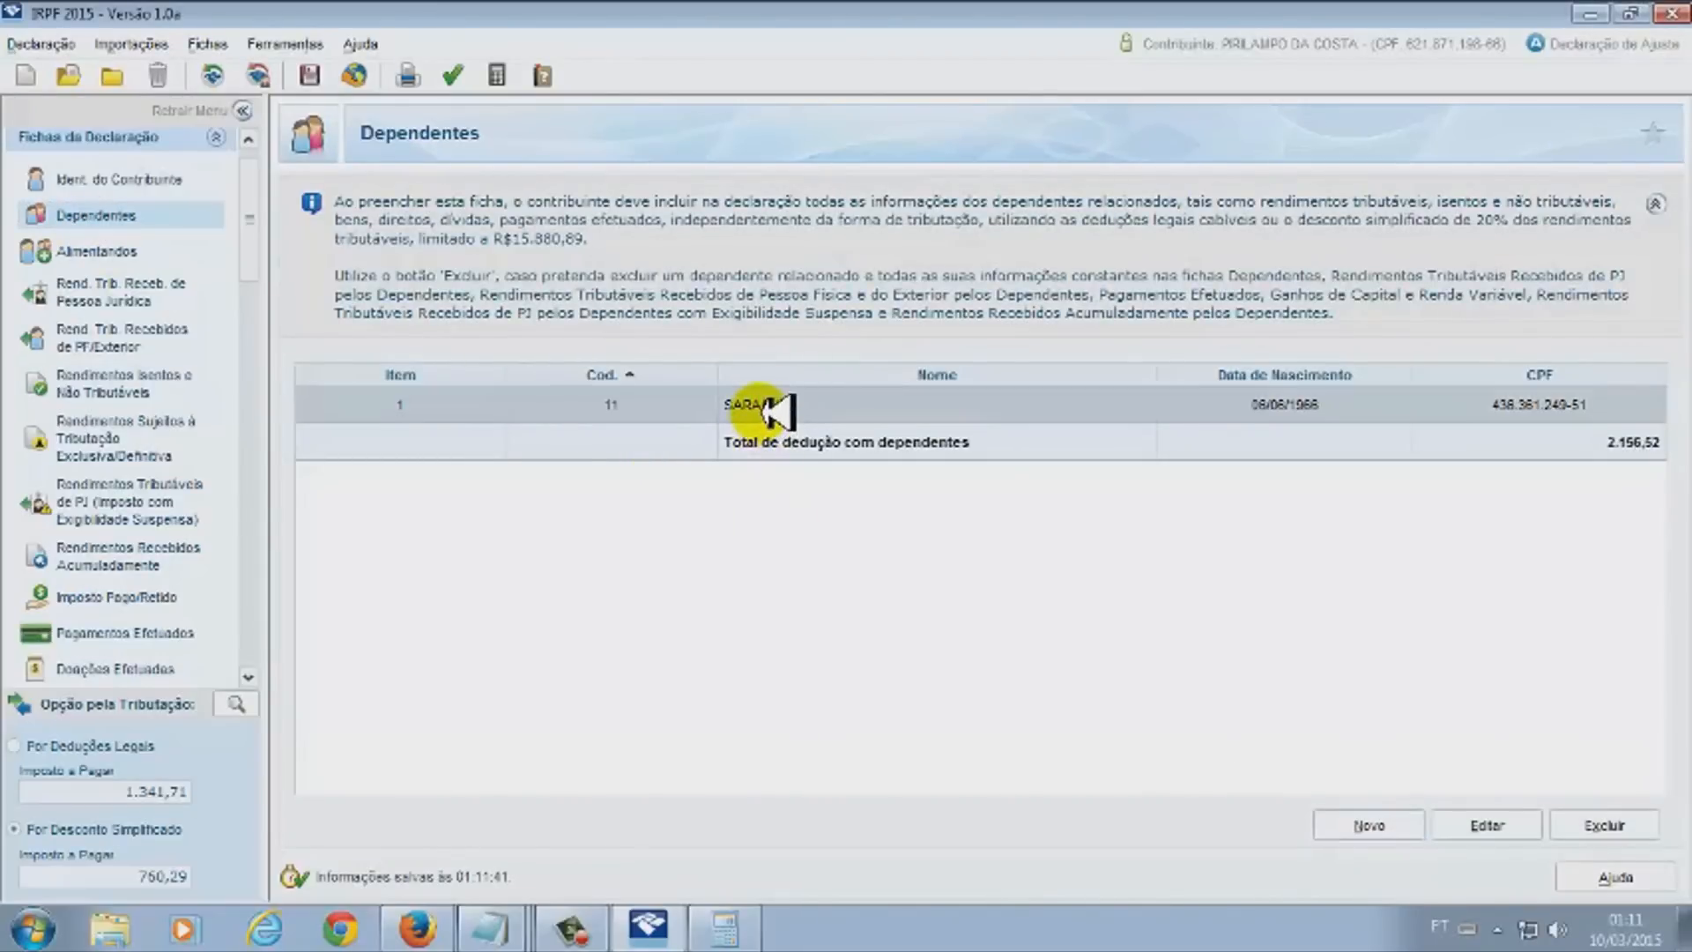
{"action": "left_click", "coordinate": [139, 298]}
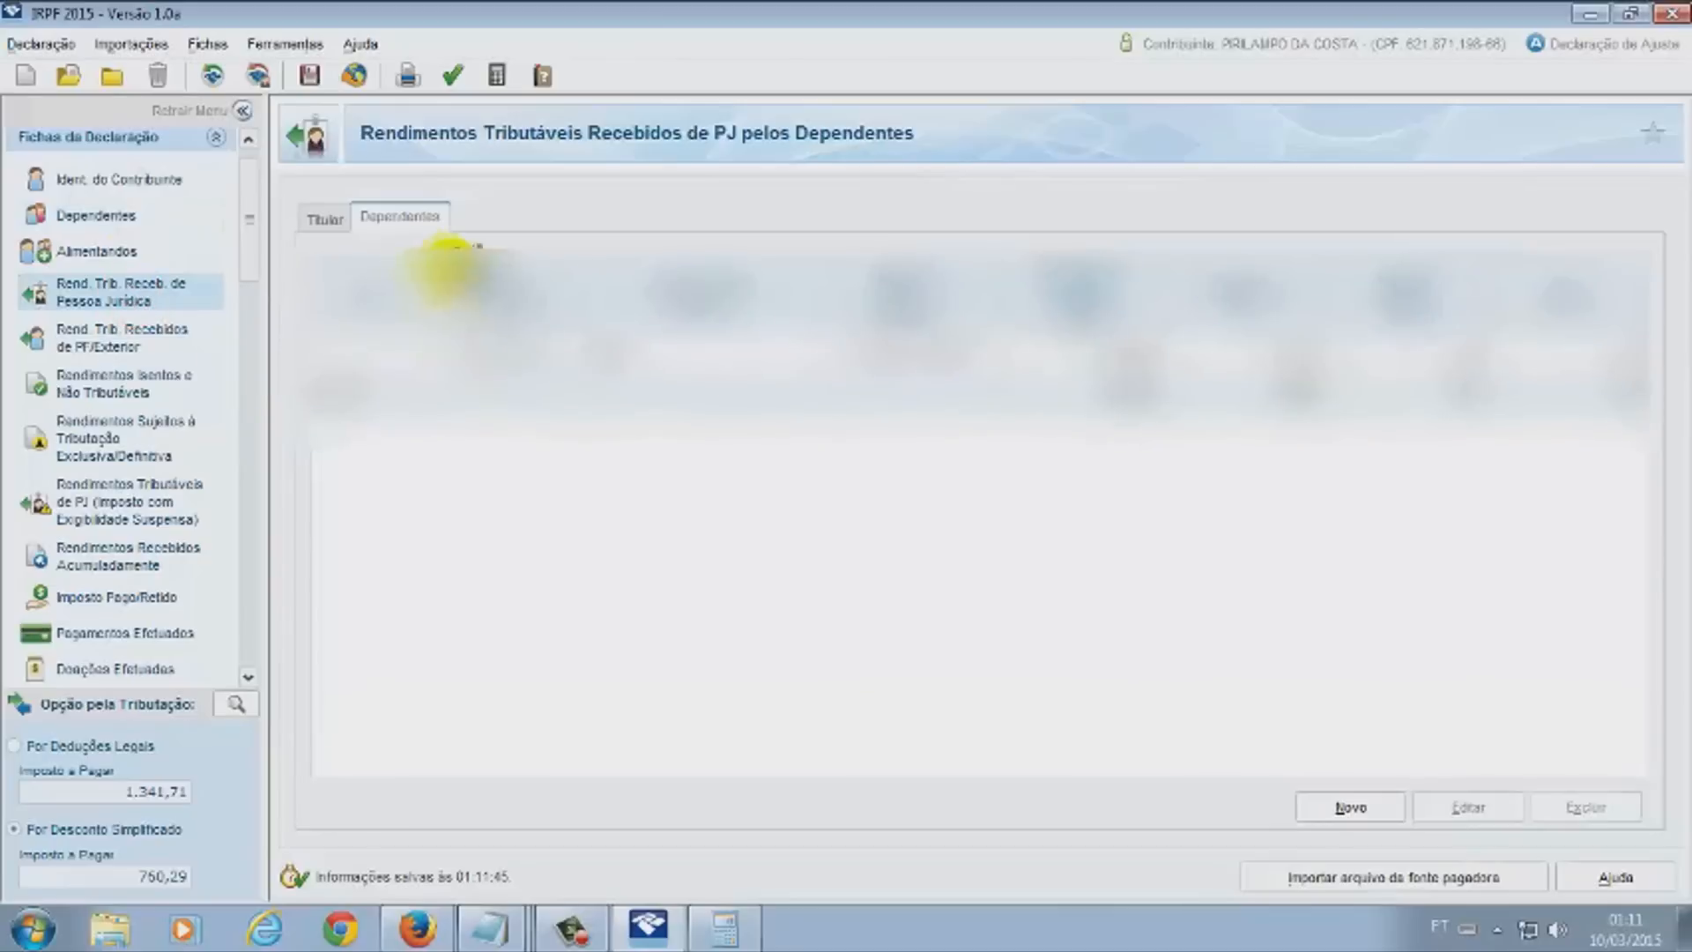
{"action": "left_click", "coordinate": [325, 219]}
{"action": "left_click", "coordinate": [401, 220]}
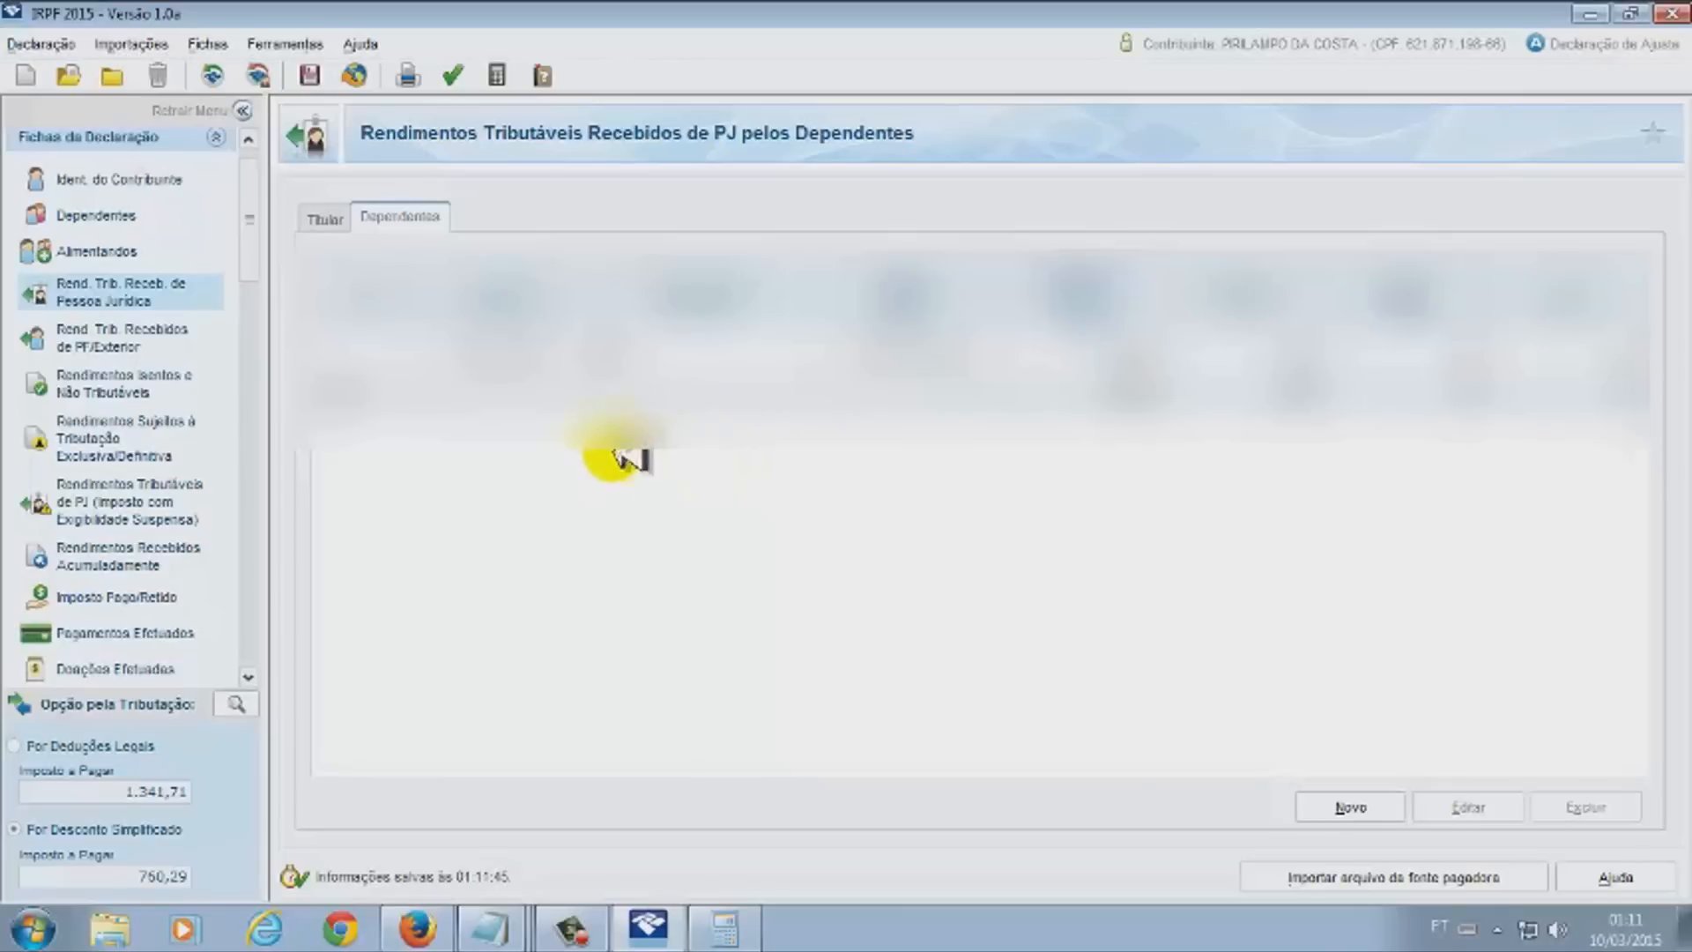
Select the dependent in the Dependentes list and request its deletion
{"action": "left_click", "coordinate": [89, 216]}
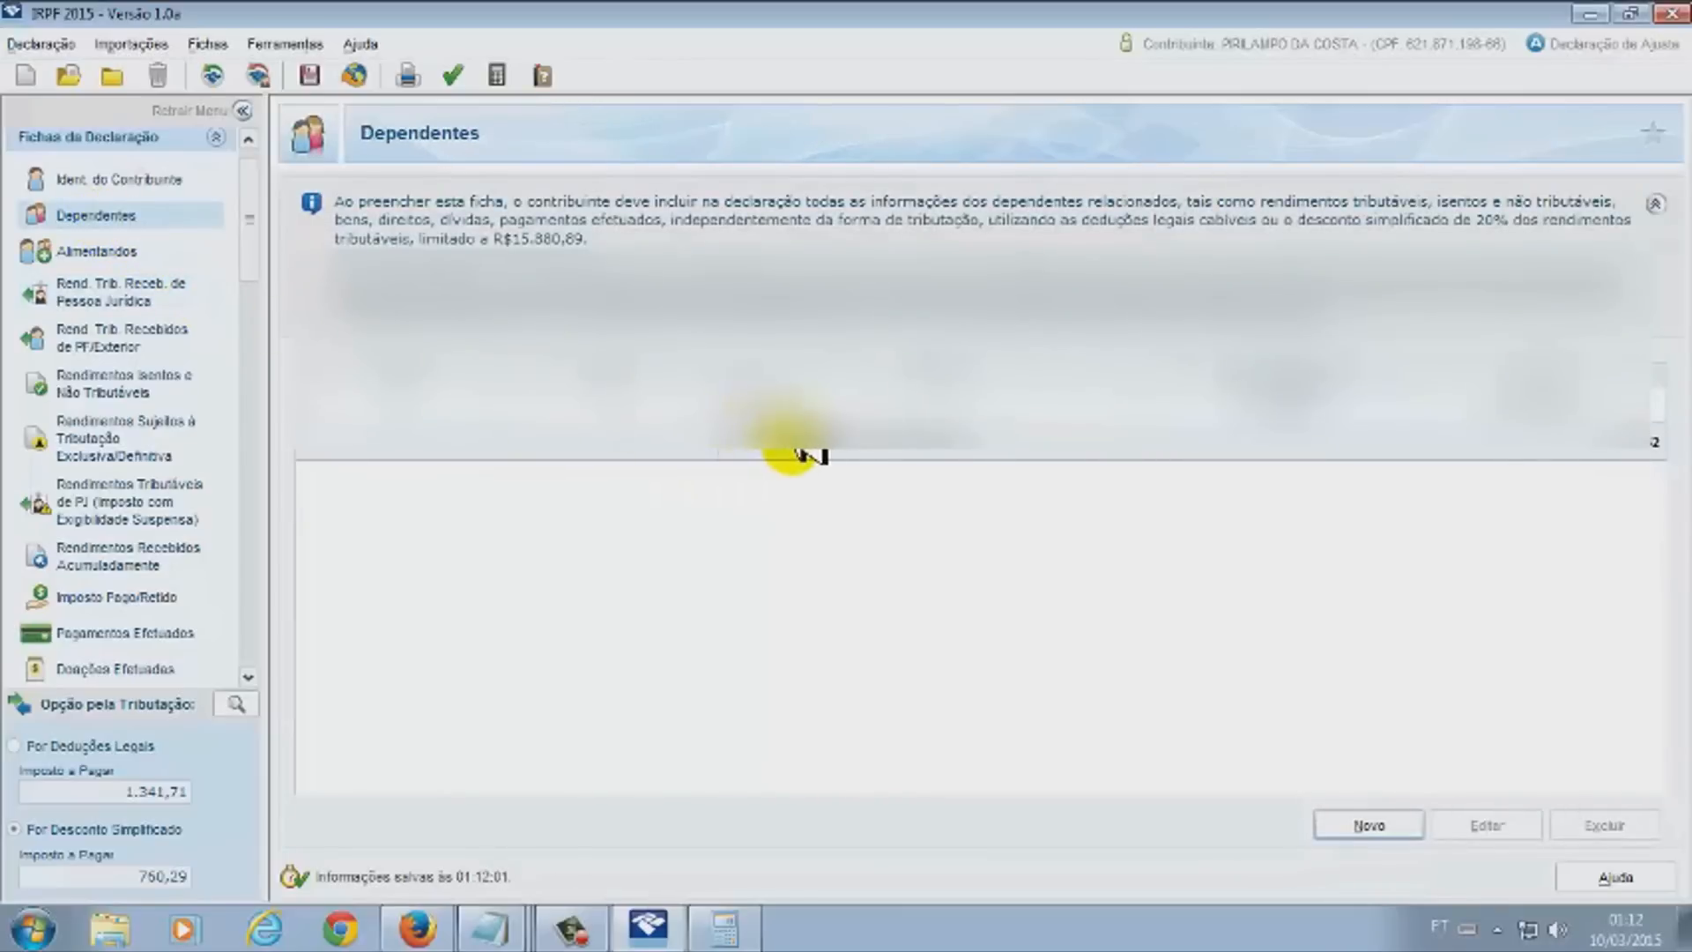
{"action": "left_click", "coordinate": [767, 415]}
{"action": "left_click", "coordinate": [158, 295]}
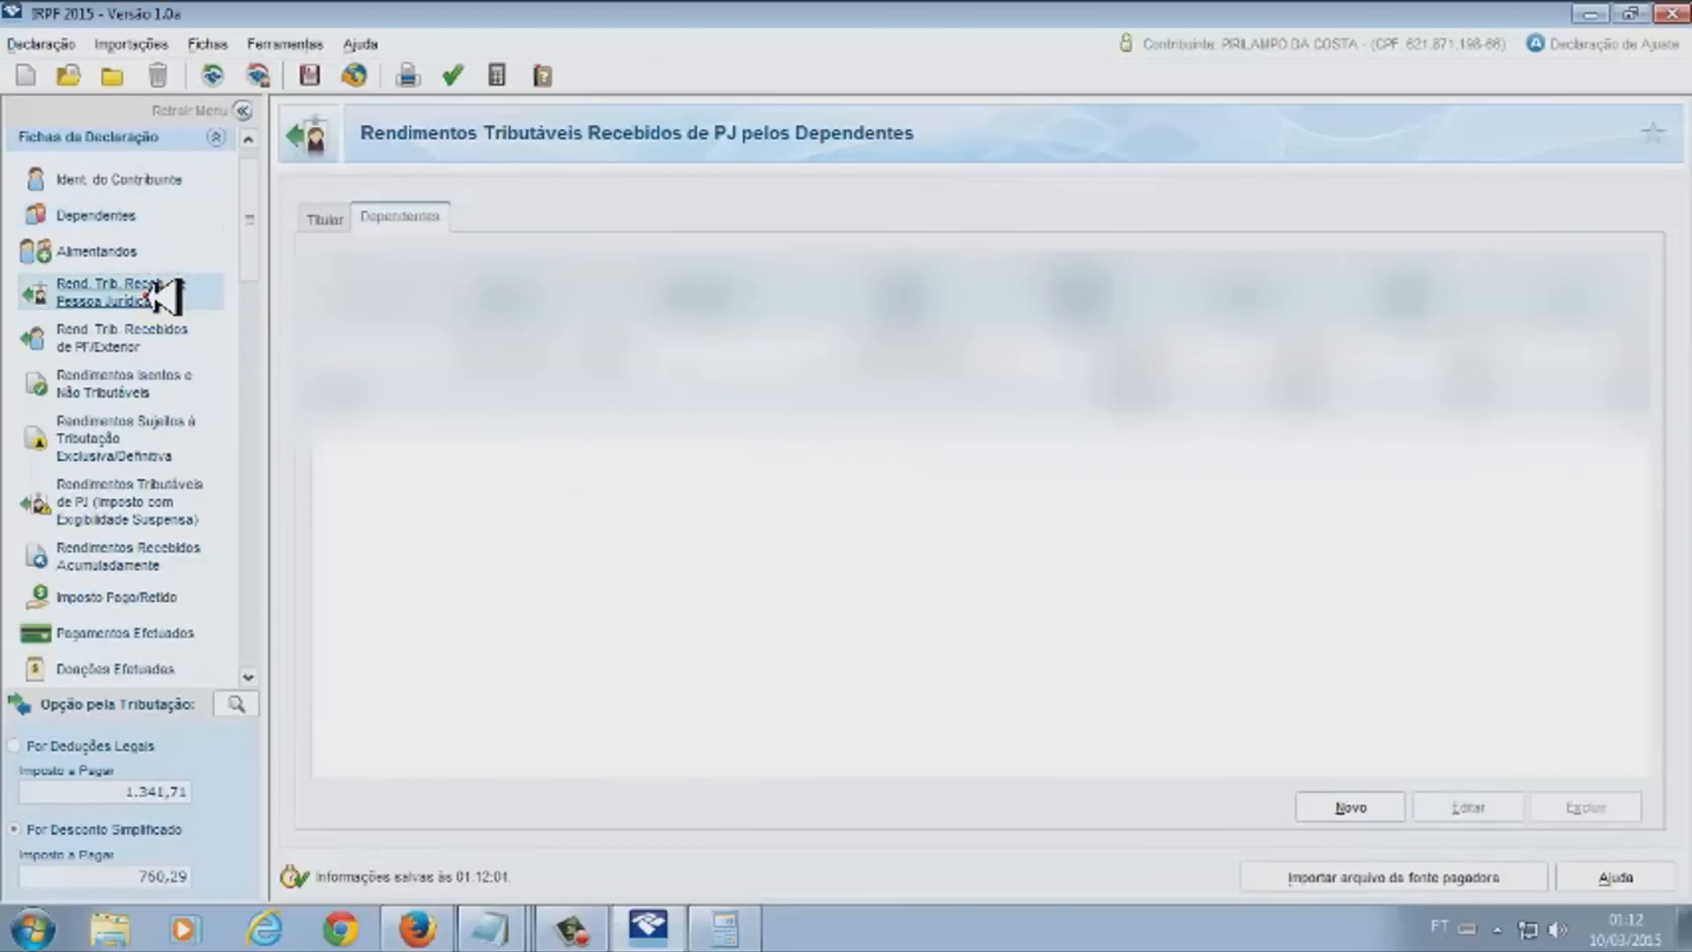
{"action": "left_click", "coordinate": [123, 218]}
{"action": "left_click", "coordinate": [798, 436]}
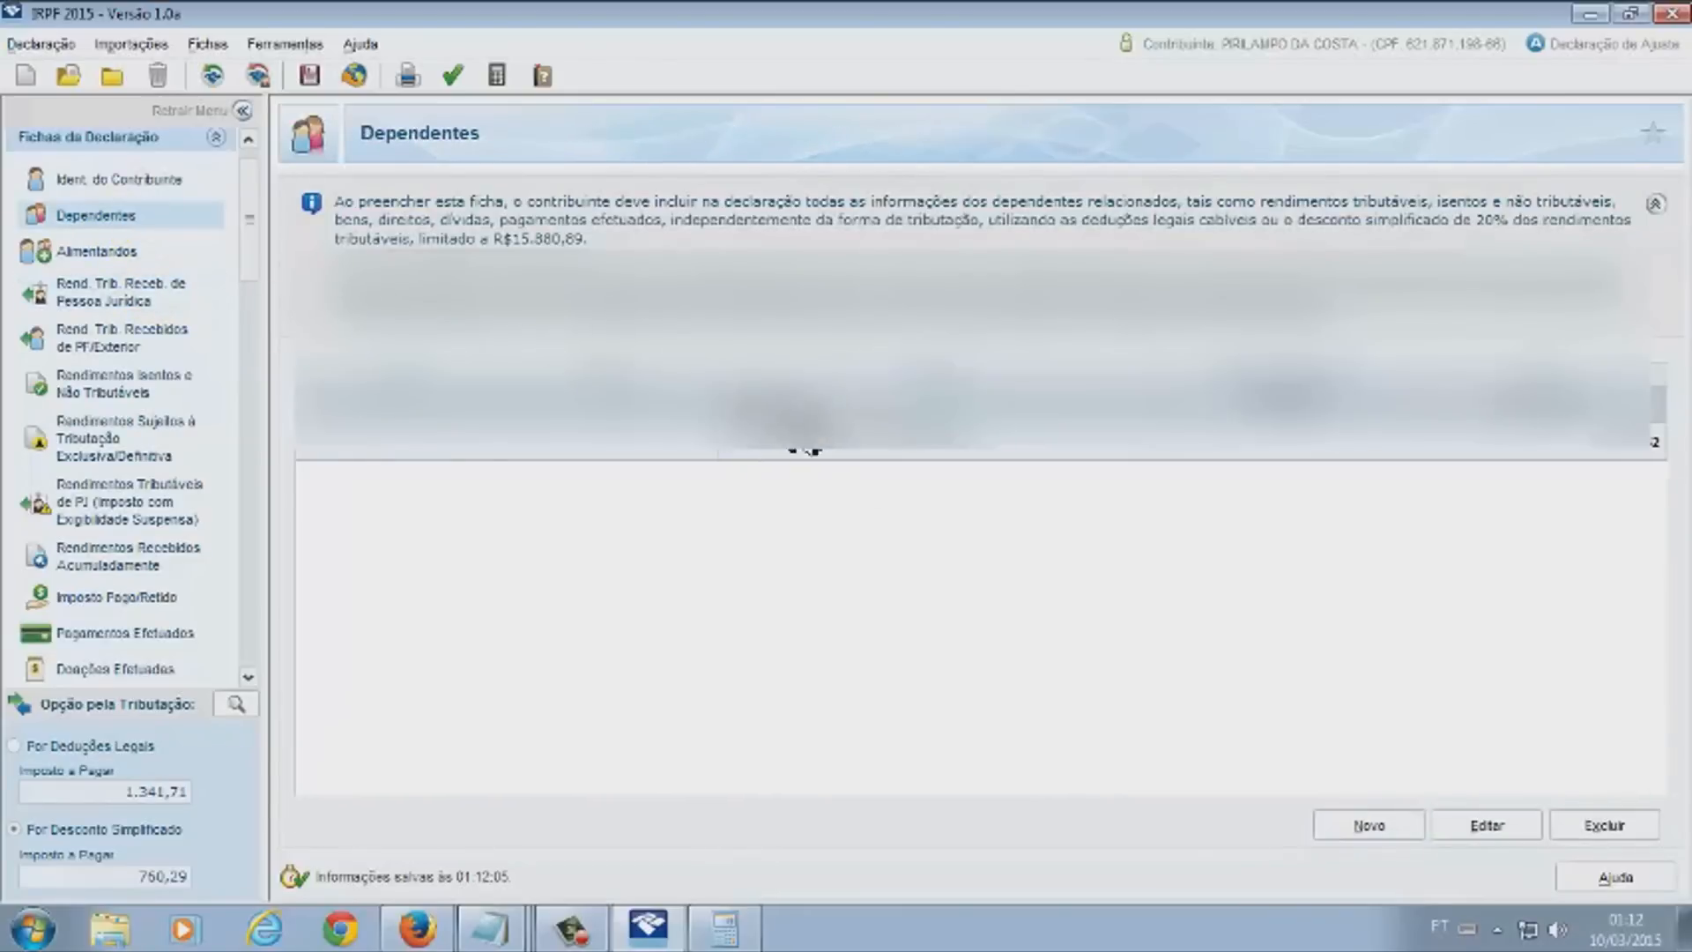
{"action": "left_click", "coordinate": [1597, 822]}
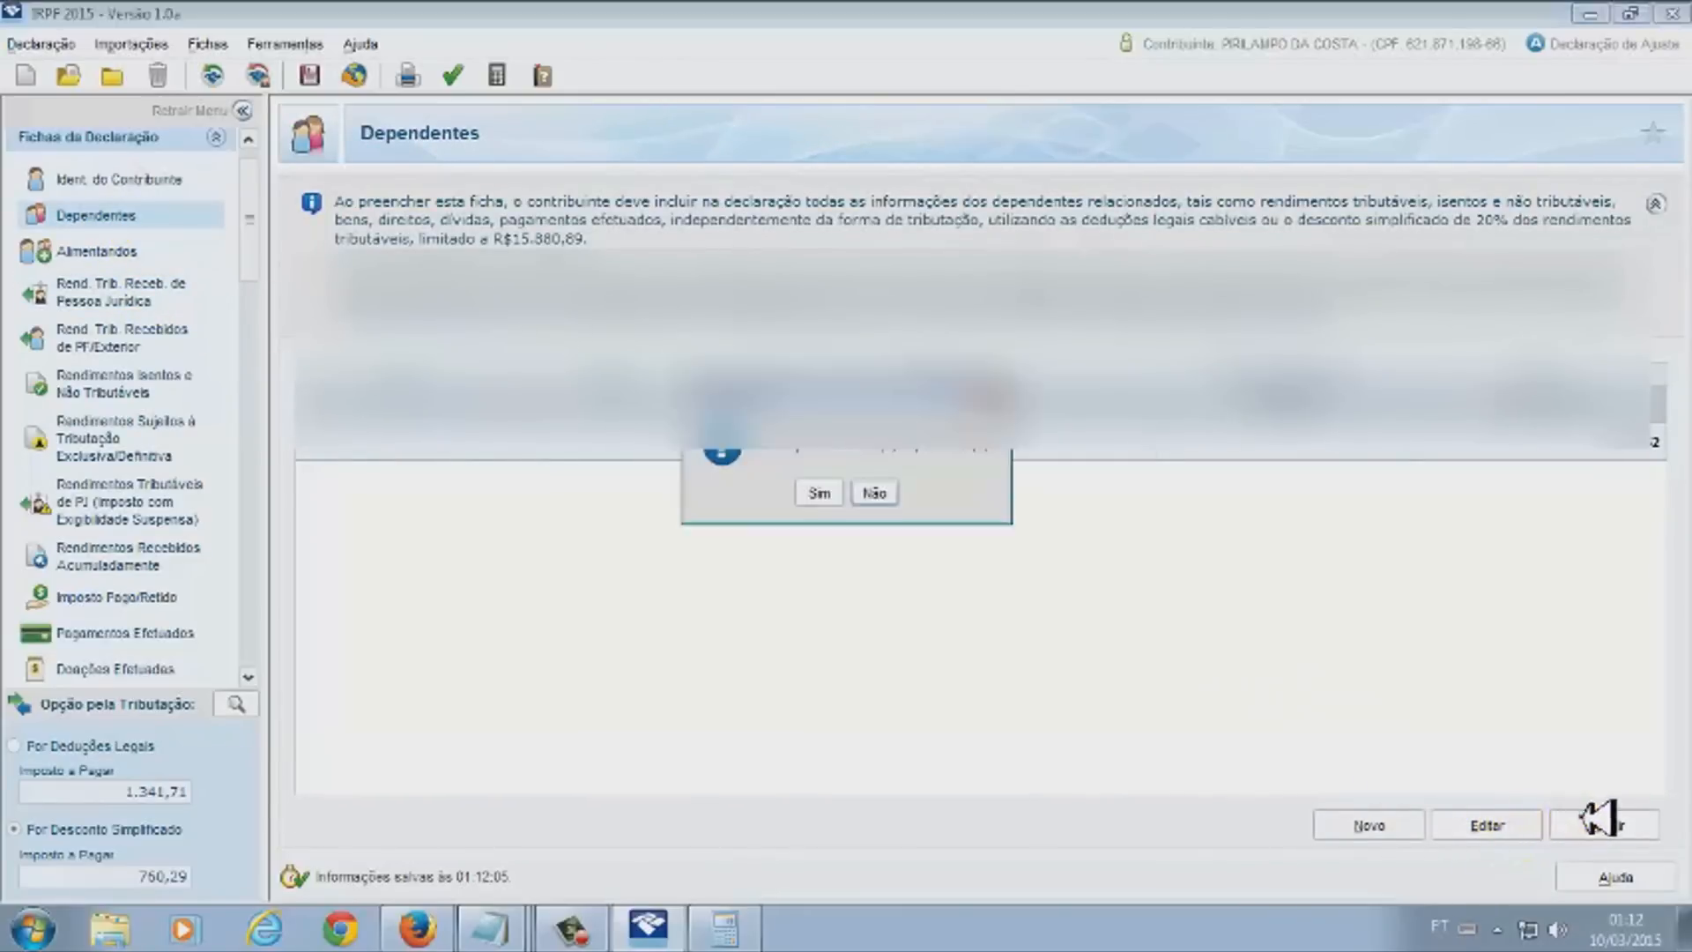